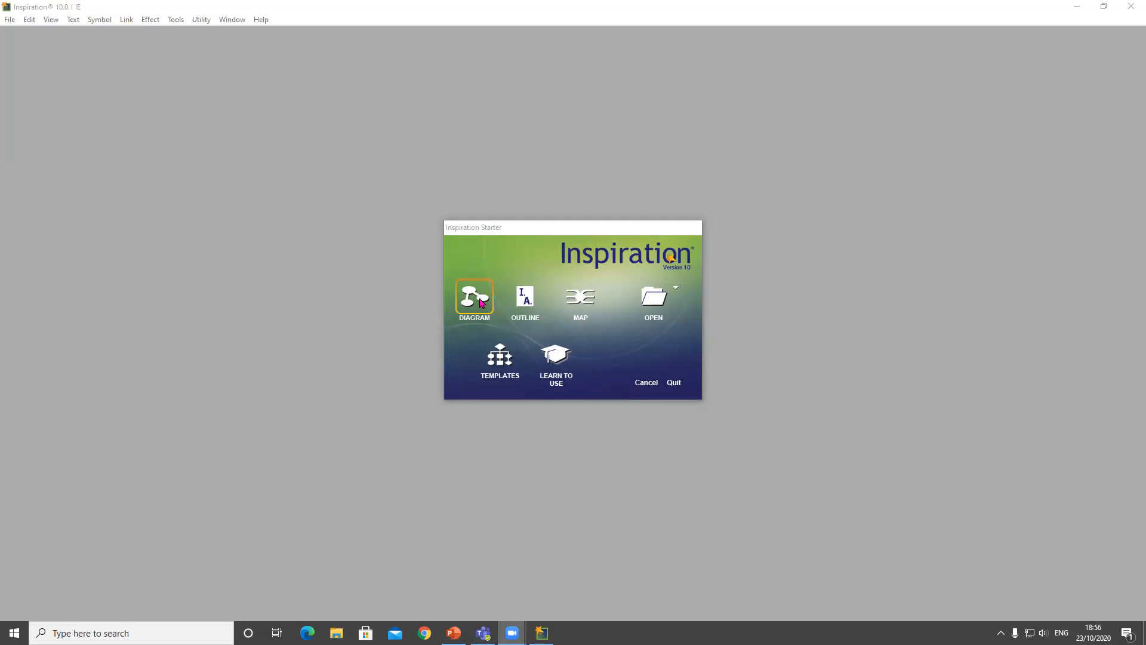
Start a new diagram and select its Main Idea symbol
left_click(481, 302)
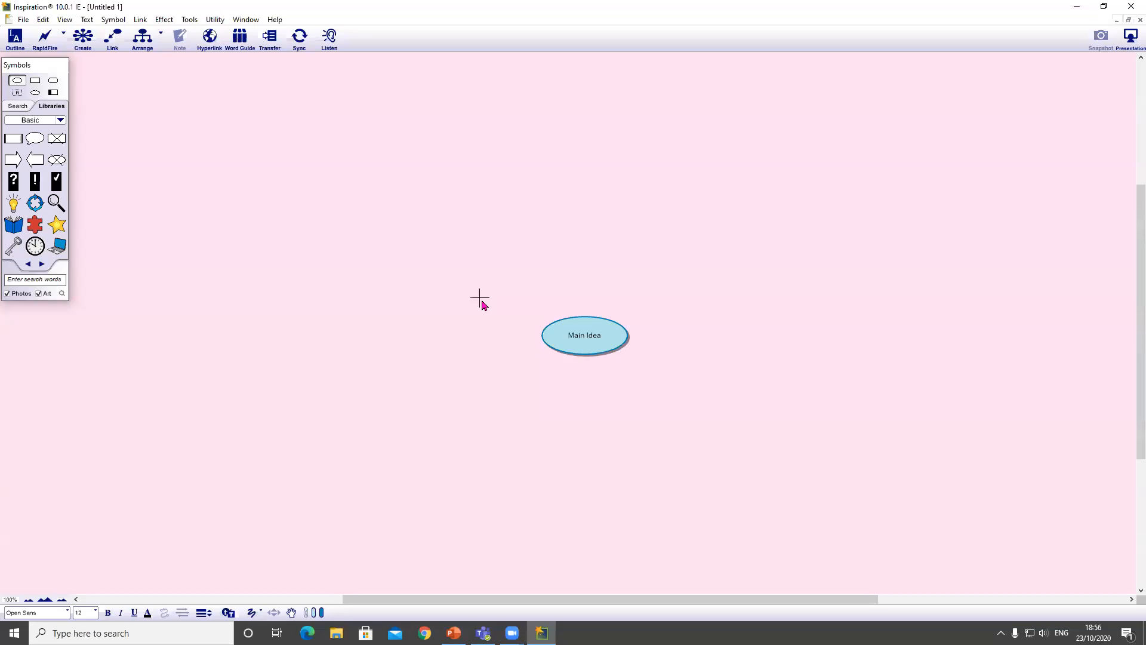
left_click(746, 399)
left_click(582, 326)
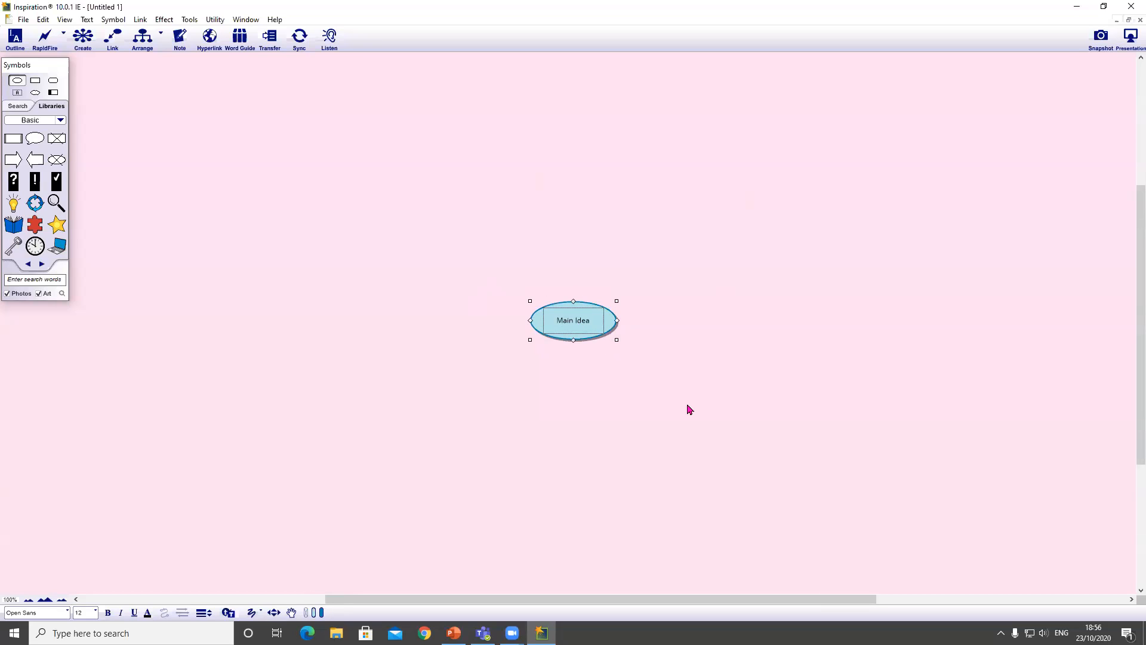
Restore the diagram window to a smaller size and move it and the Symbols palette clear of the desktop icons
left_click(63, 37)
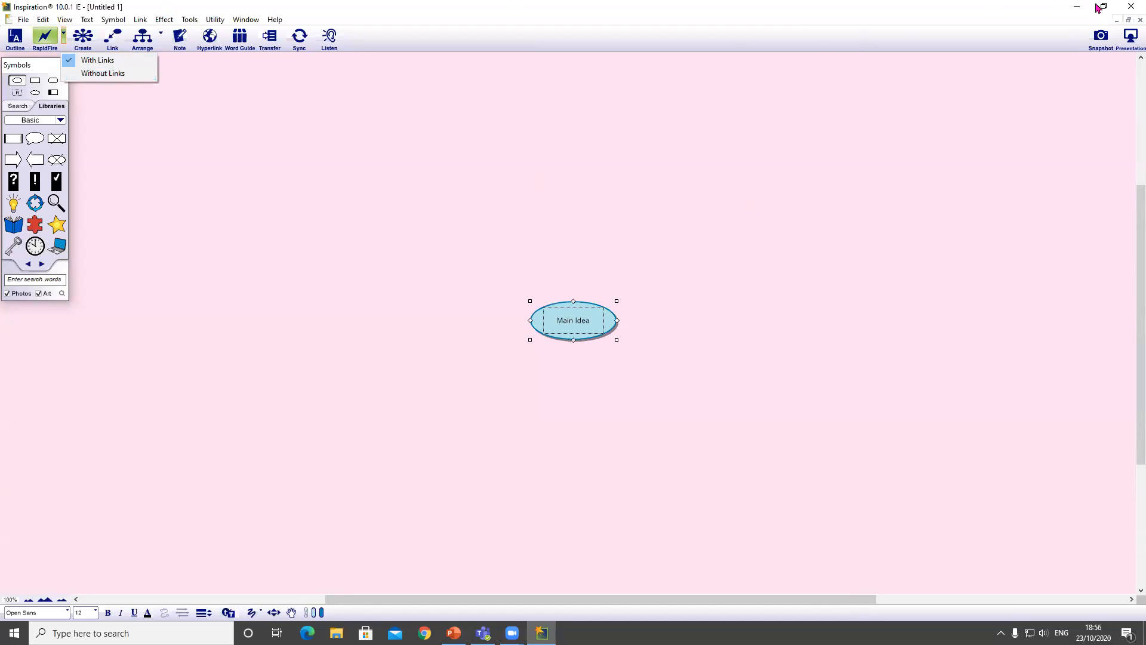
double_click(722, 12)
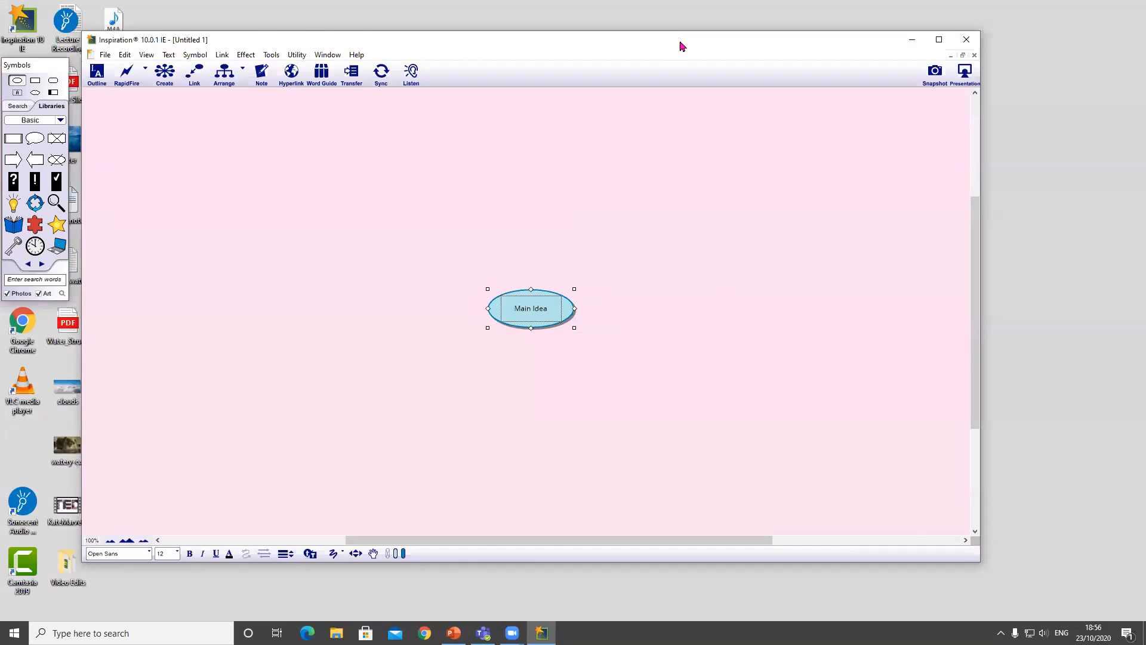
left_click_drag(683, 46, 846, 45)
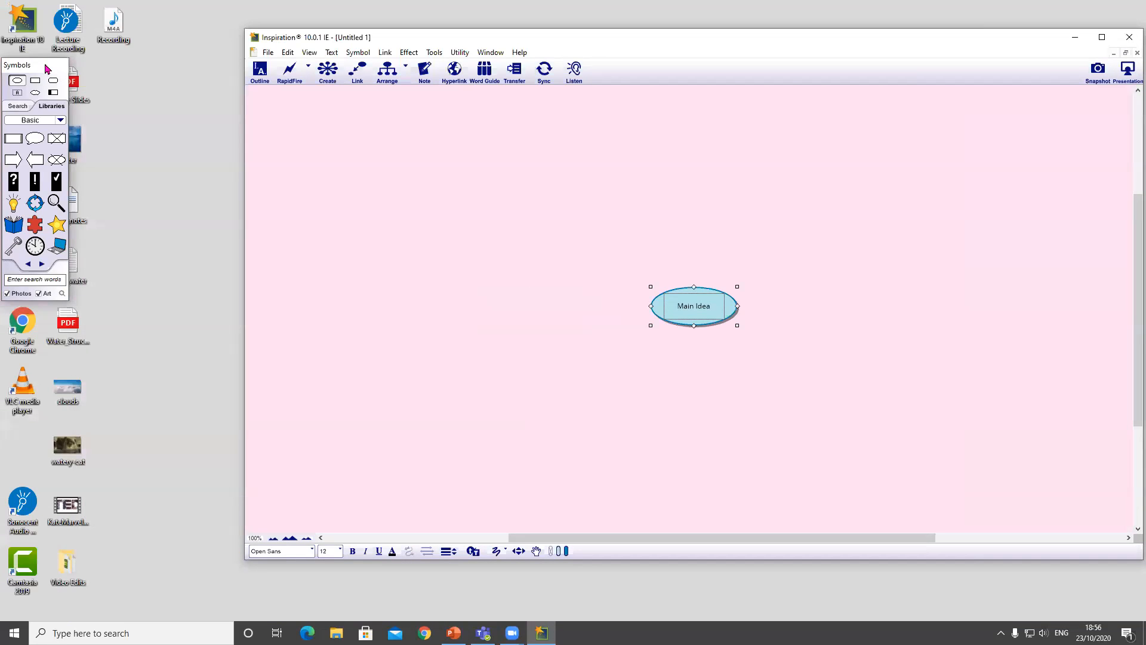
left_click_drag(47, 68, 185, 85)
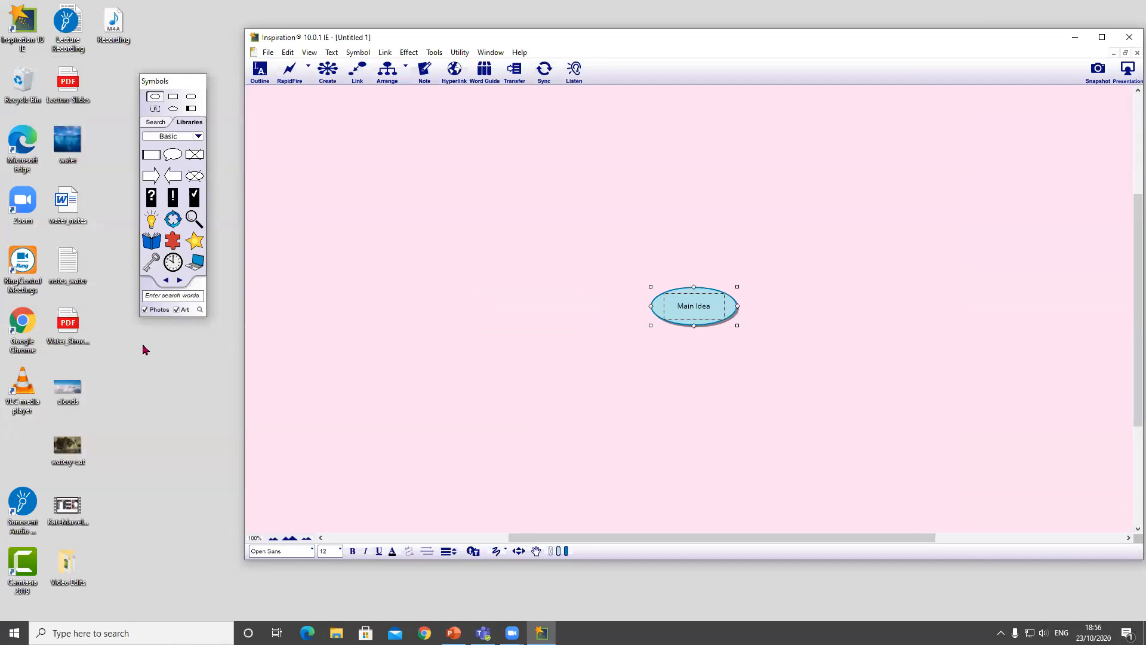
Open the notes_water text file from the desktop to review how its headings and notes are laid out, and close it
double_click(71, 264)
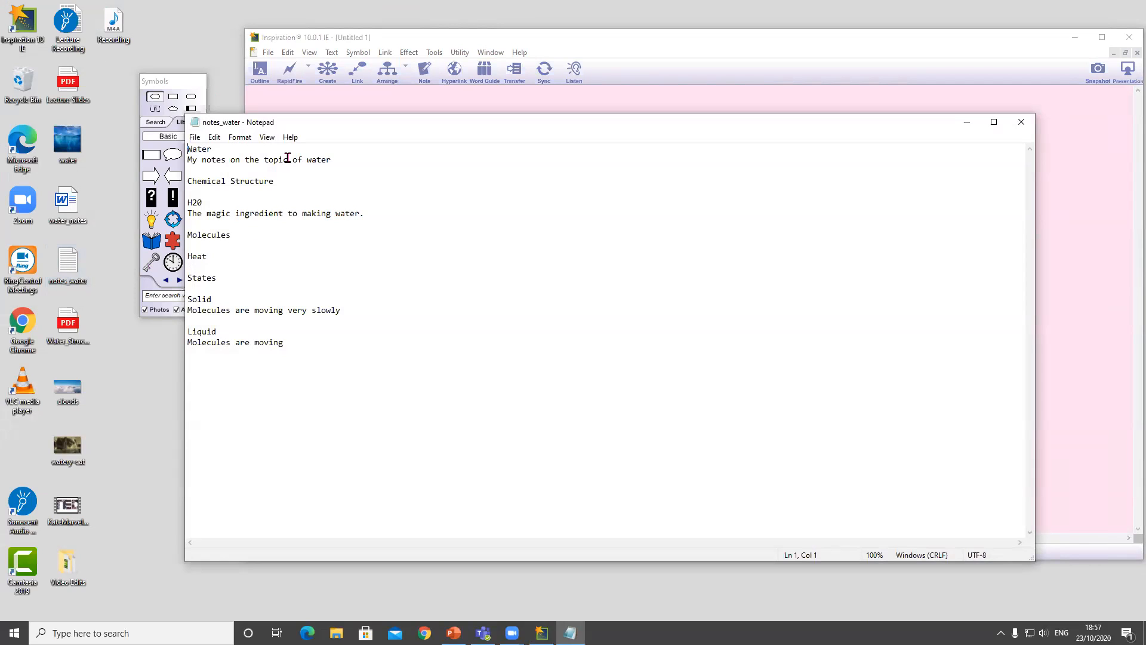
left_click_drag(322, 128, 370, 137)
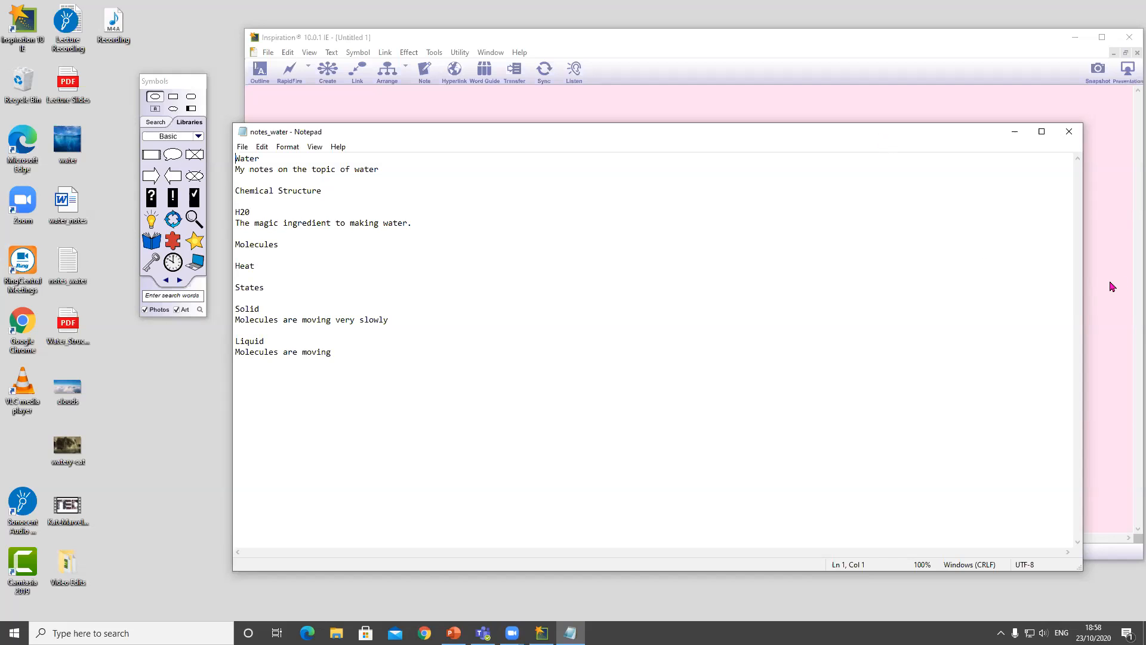
left_click(1069, 131)
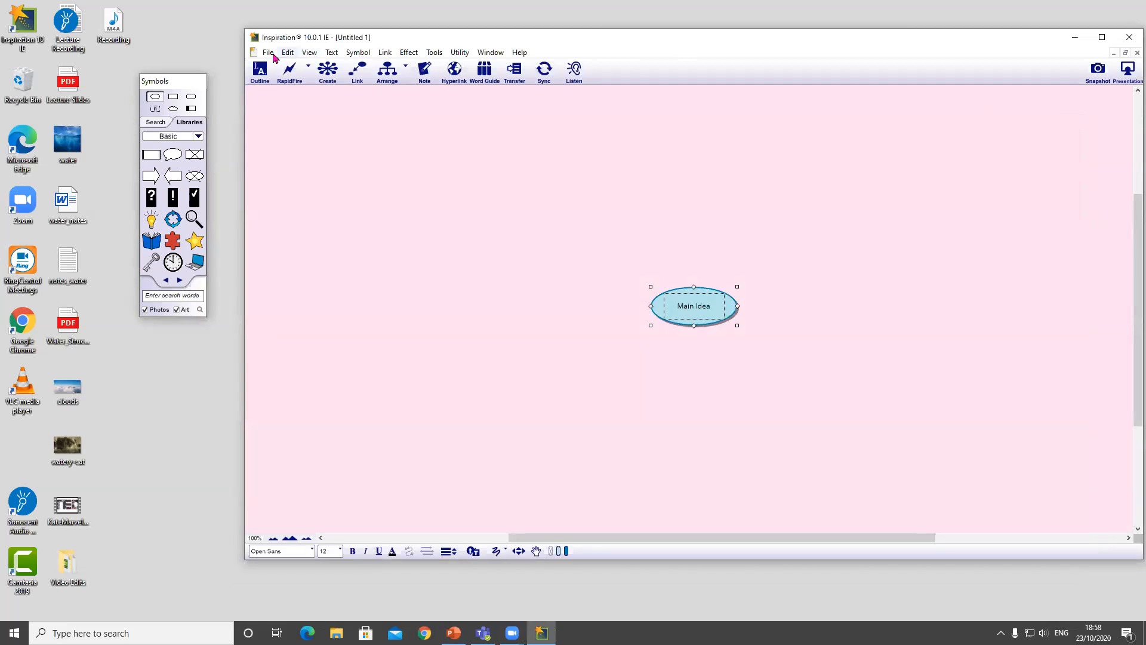
Open the notes_water file from the Desktop folder in Inspiration so its text is imported as topics
key("alt+v")
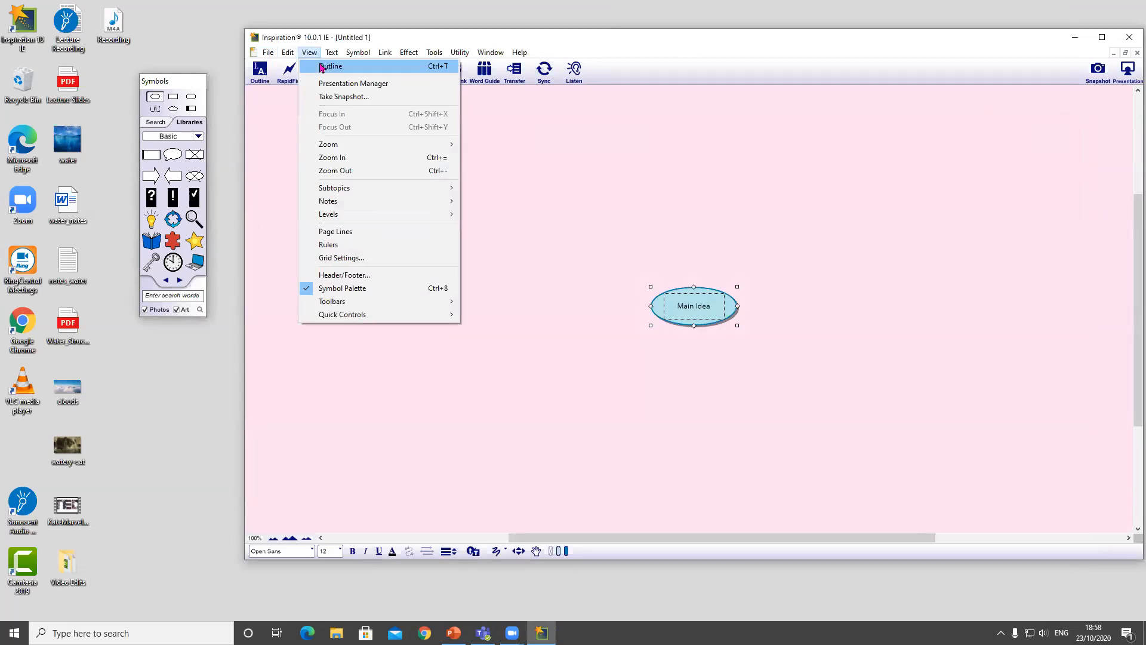
left_click(269, 54)
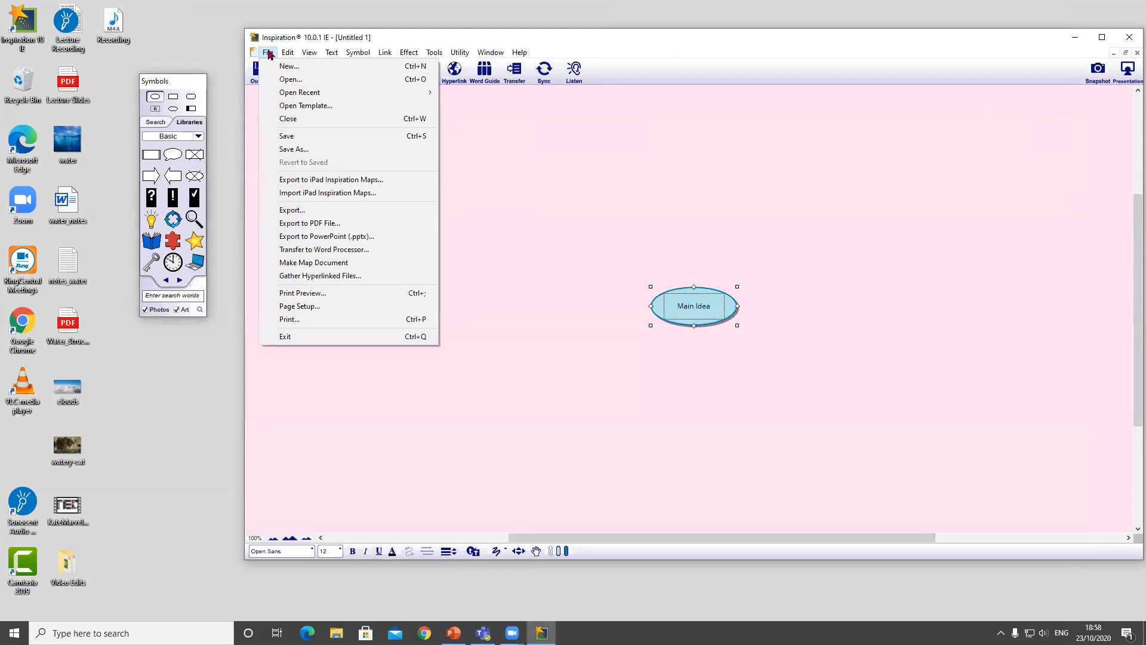
left_click(287, 78)
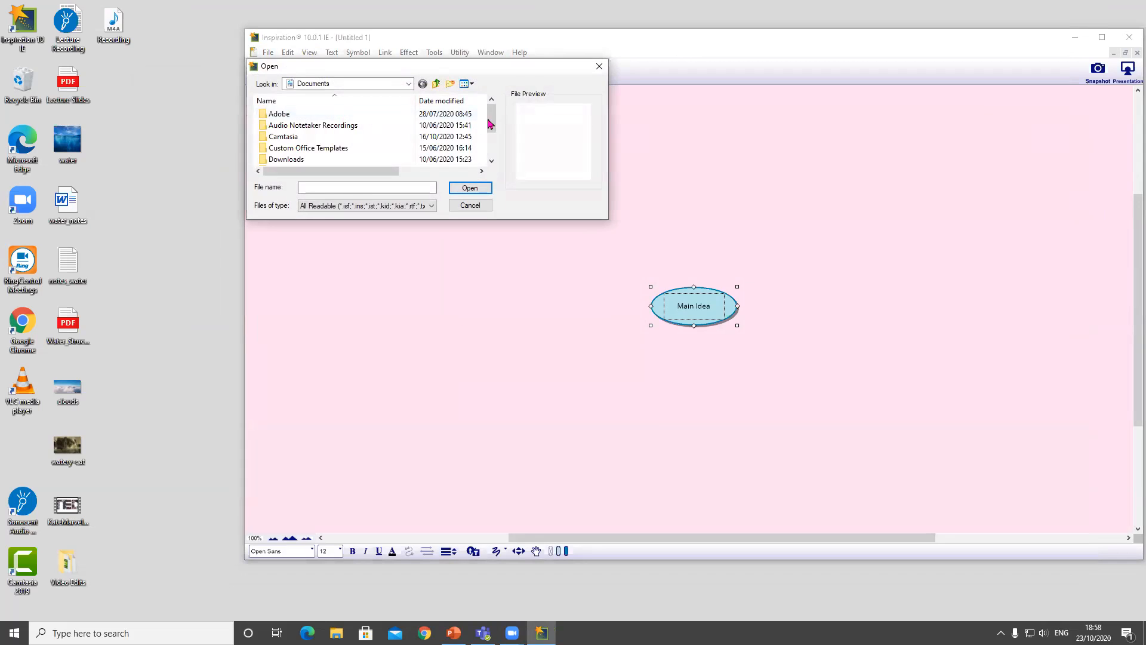
scroll(491, 120, "down", 1)
scroll(428, 152, "down", 1)
left_click(364, 84)
left_click(330, 99)
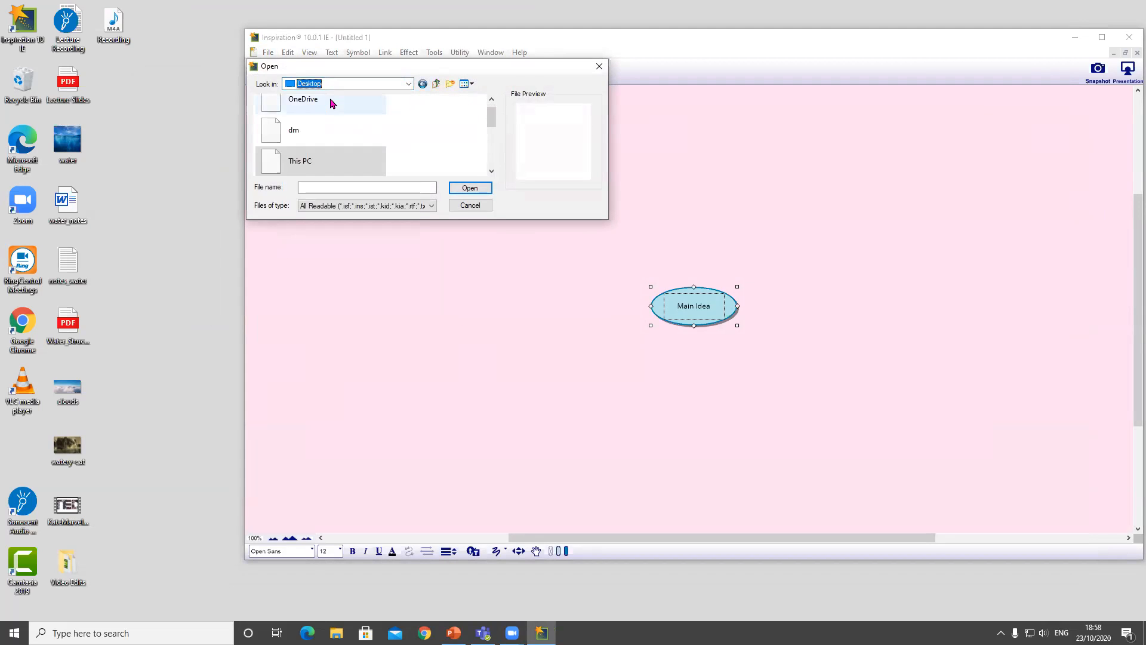
left_click_drag(495, 116, 494, 159)
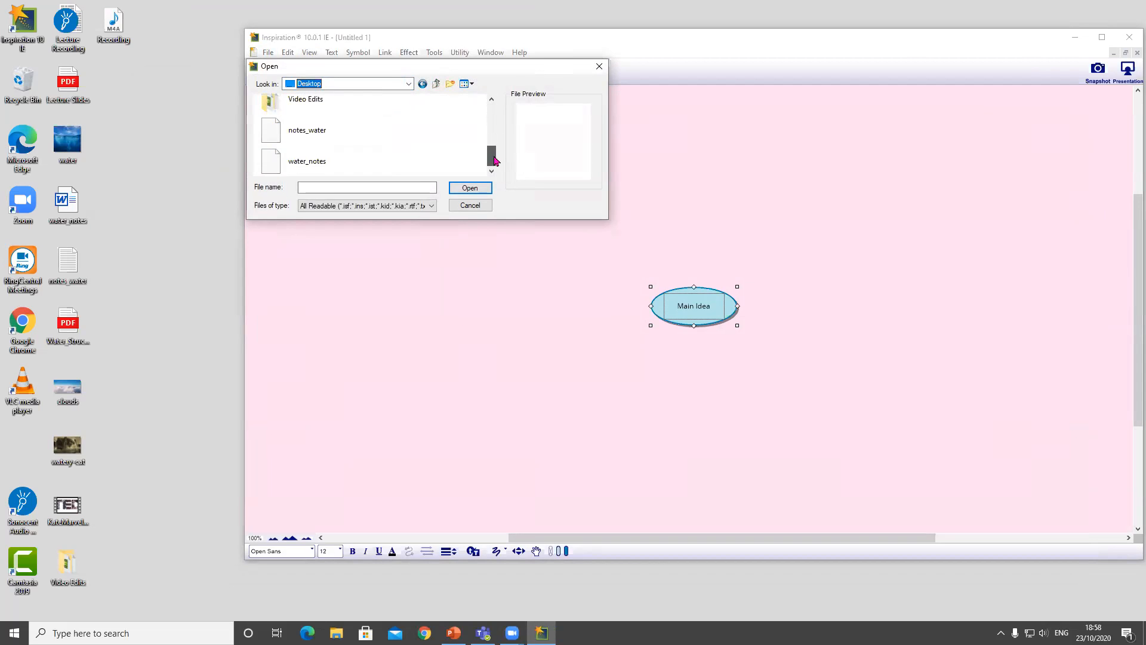
double_click(302, 136)
left_click(605, 353)
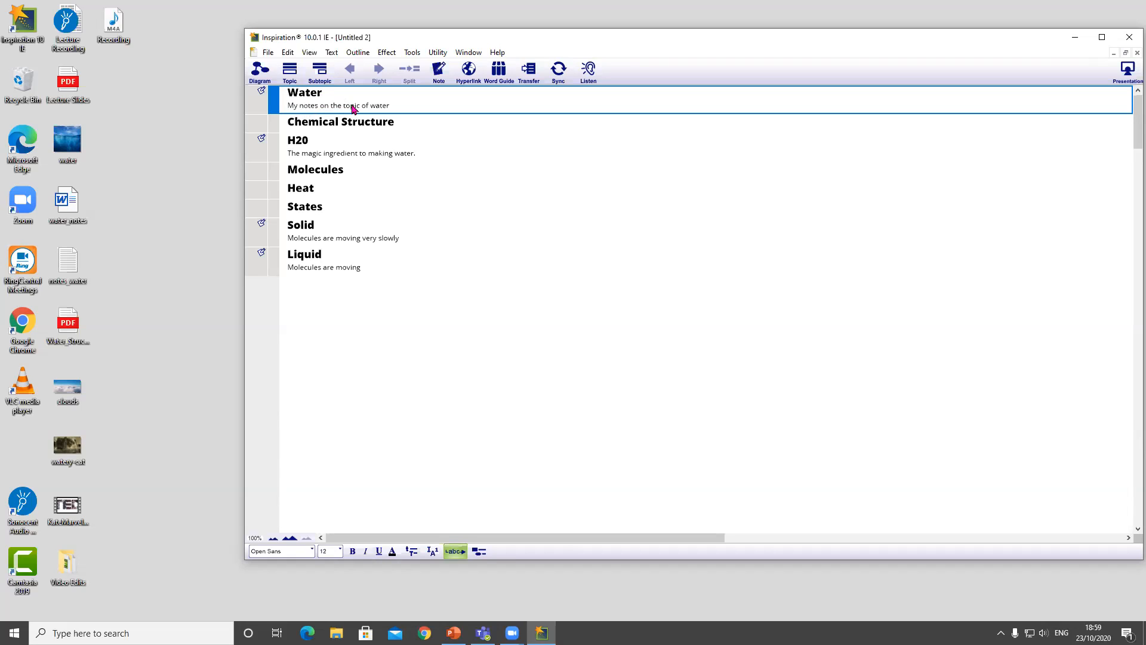
Show the imported topics as a diagram and spread the eight overlapping symbols apart across the canvas
left_click(262, 73)
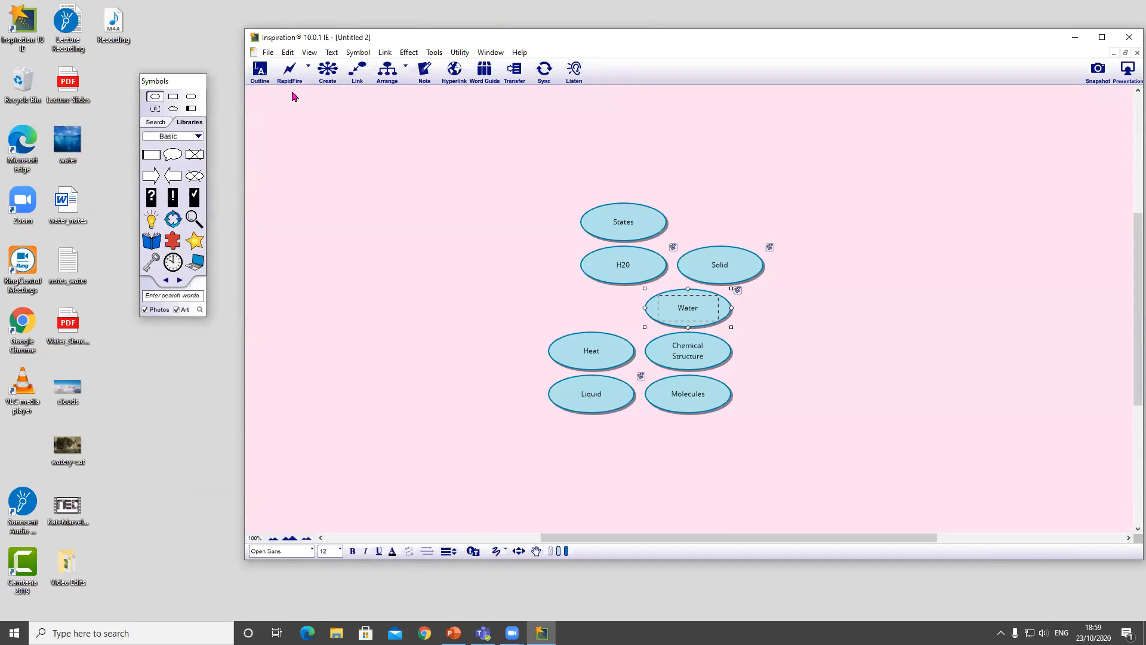
left_click_drag(602, 215, 511, 163)
left_click_drag(720, 260, 736, 220)
left_click_drag(619, 263, 505, 268)
left_click_drag(690, 309, 631, 277)
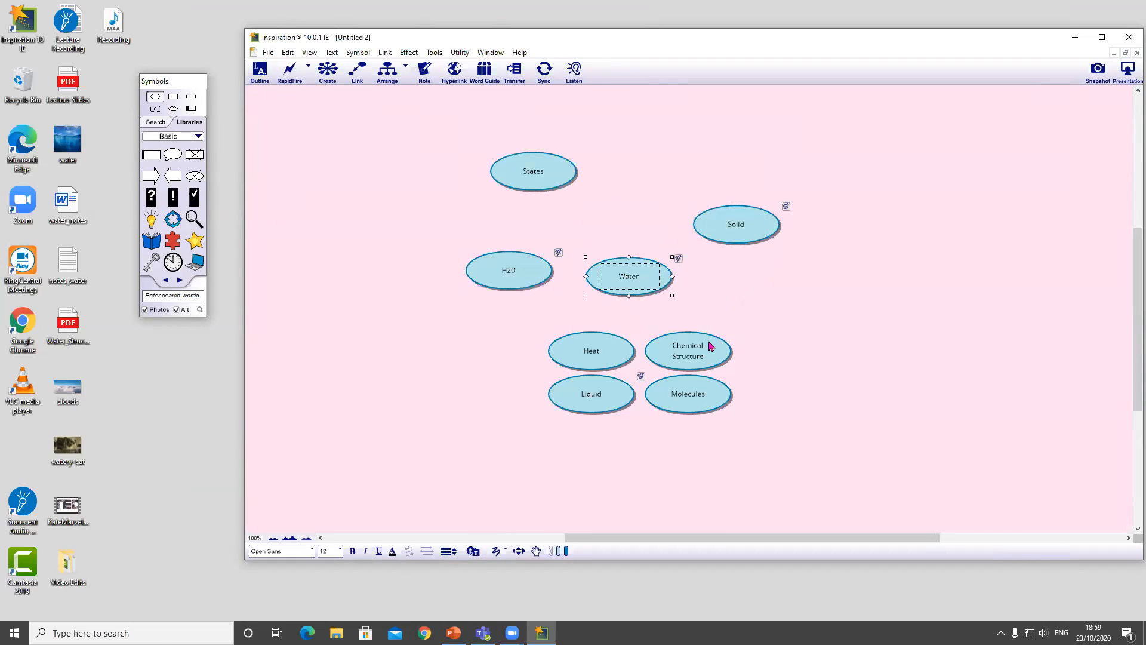
left_click_drag(715, 349, 784, 347)
left_click_drag(689, 373, 783, 397)
left_click_drag(589, 391, 561, 438)
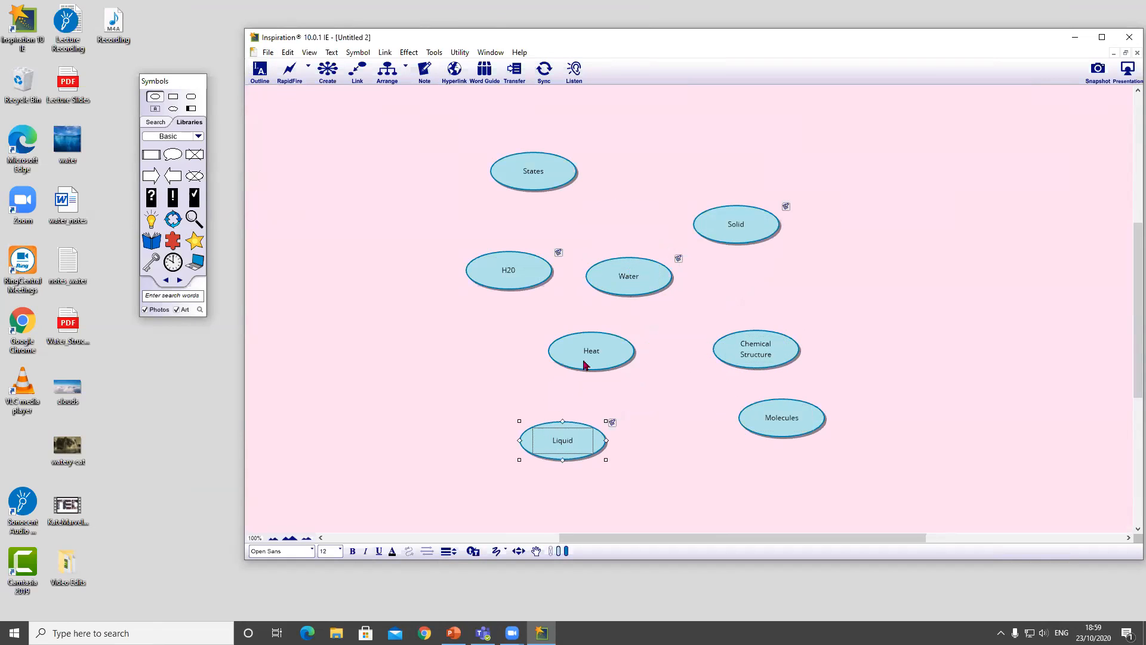
left_click_drag(566, 340, 524, 348)
Examine the Water and H20 notes in the outline view and return to the diagram
left_click(260, 70)
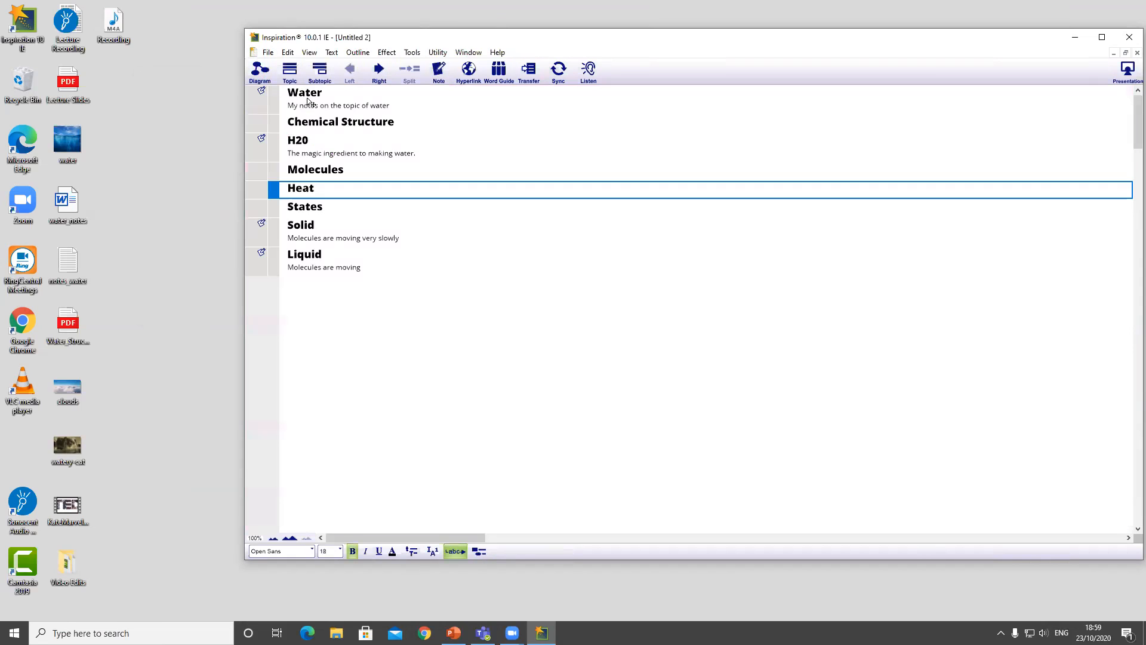
left_click(310, 104)
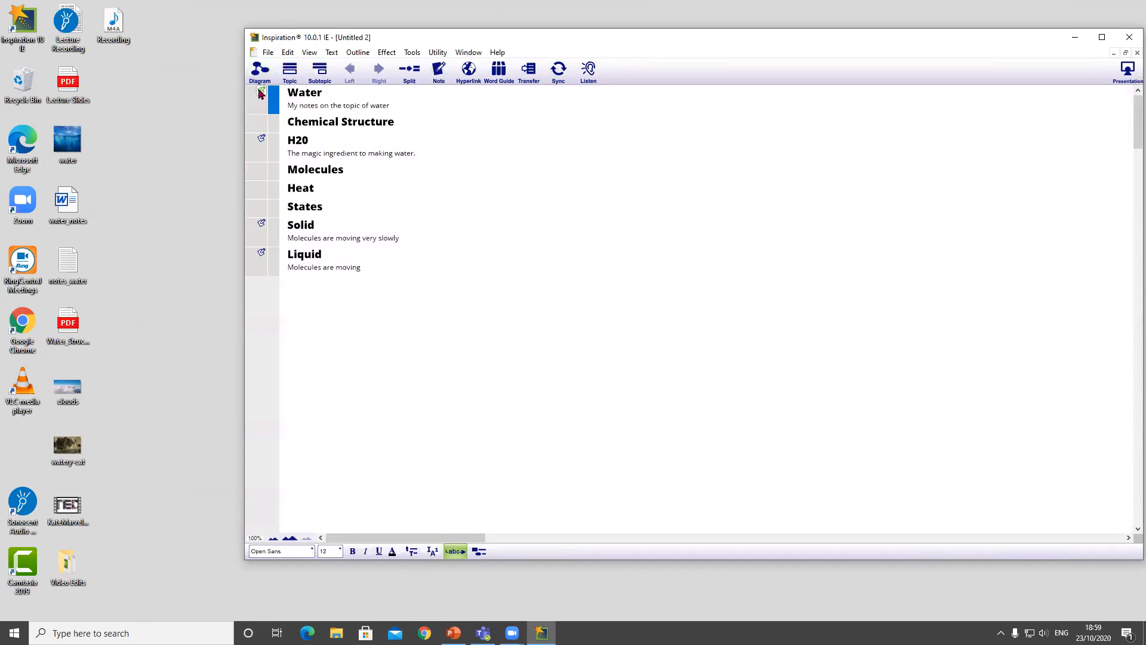
left_click(263, 141)
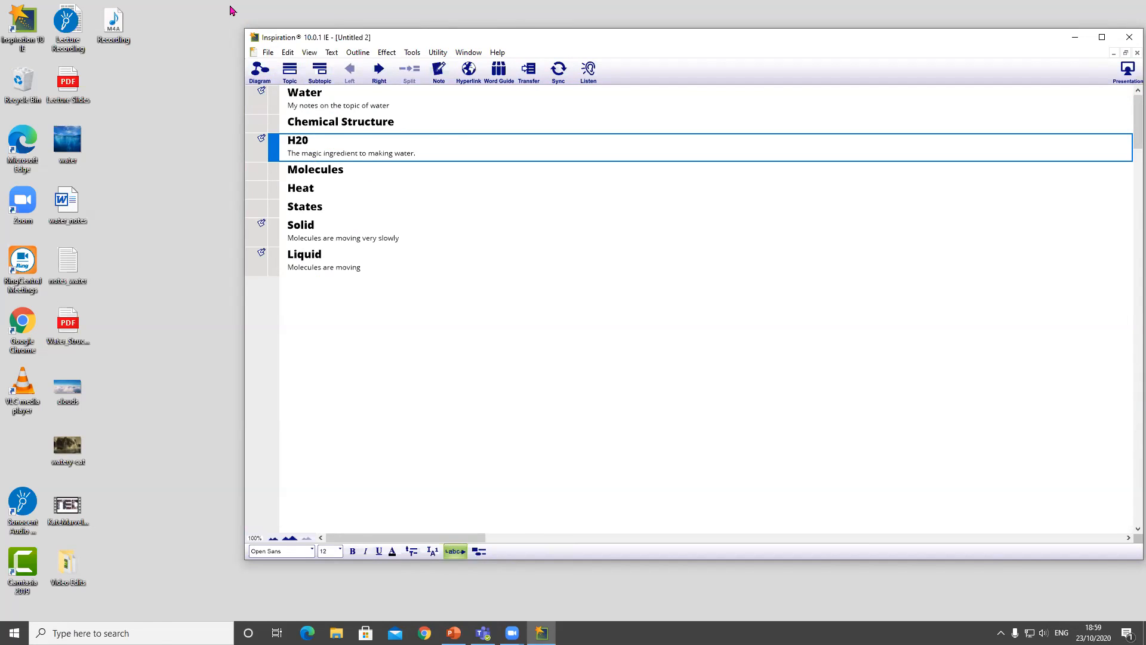
left_click(262, 70)
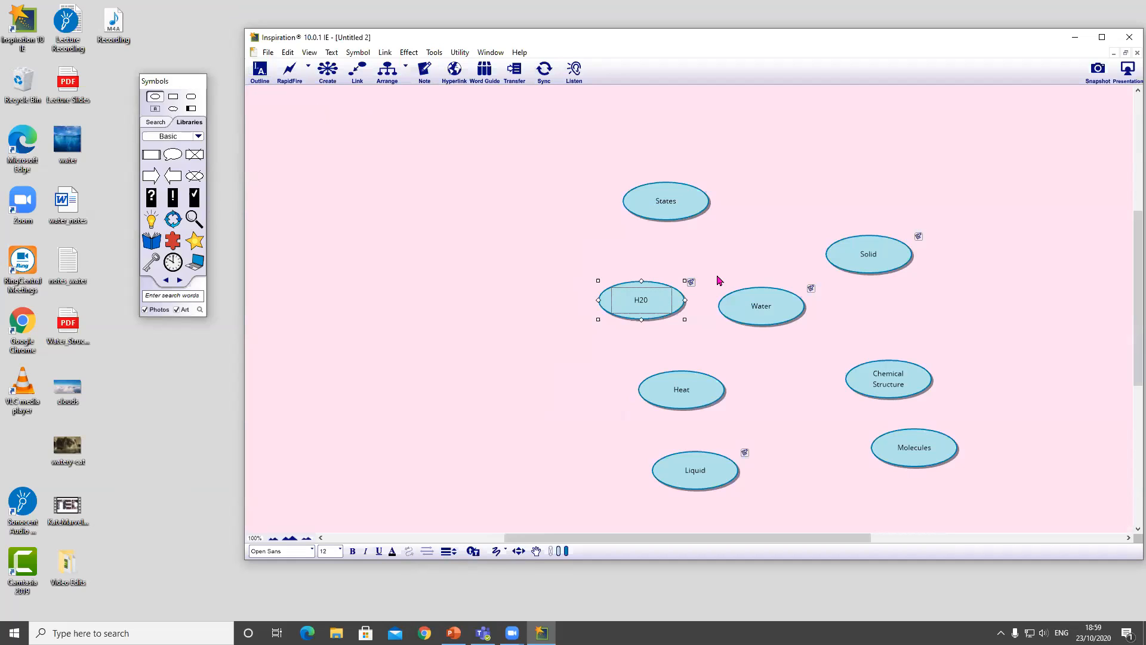
Move the States symbol aside and format the Water symbol's text as bold at size 18
left_click_drag(661, 203, 431, 328)
left_click(769, 310)
double_click(769, 310)
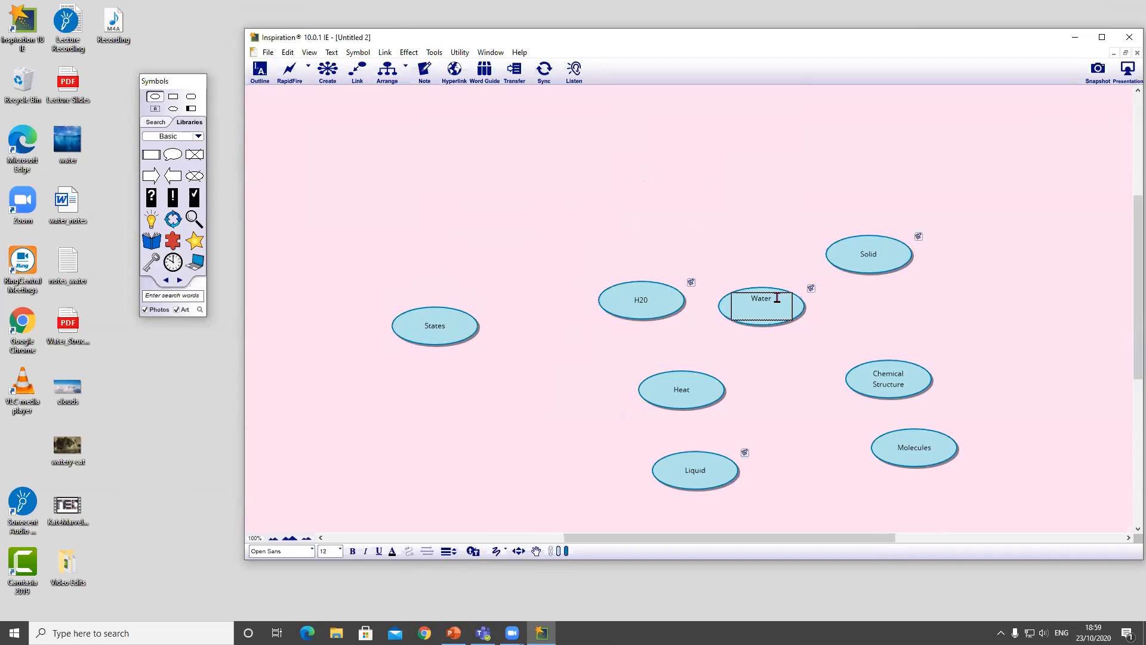
left_click(352, 551)
left_click(341, 551)
left_click(358, 468)
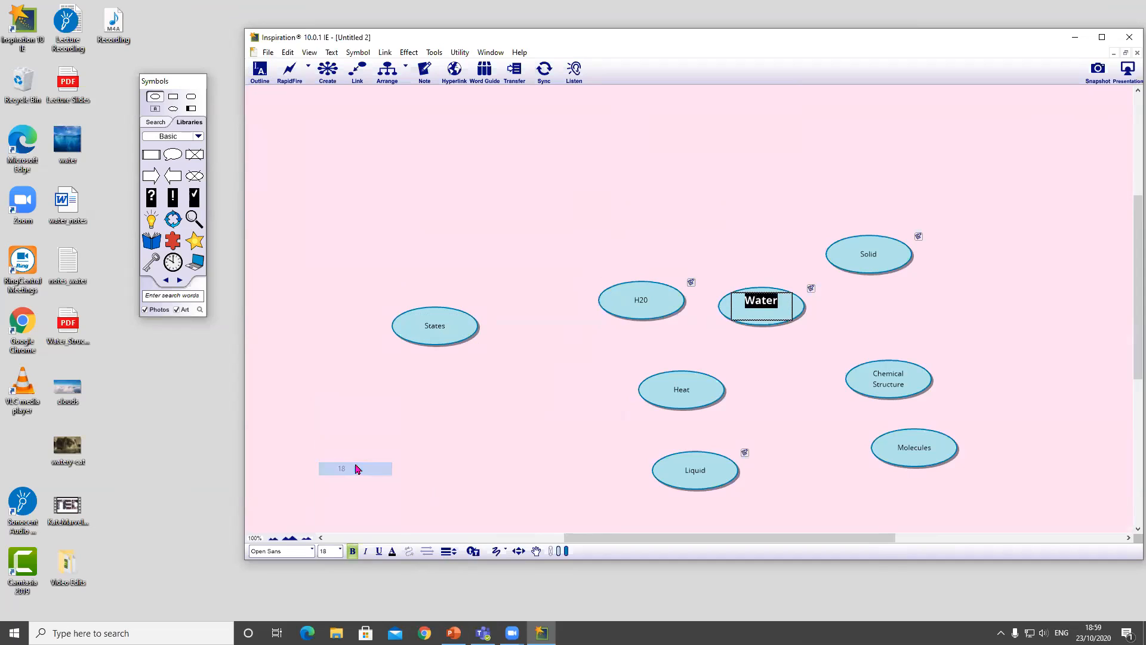
left_click(815, 436)
Move Water above the other symbols, link it to States, and place States below it with H20 moved out of the way
left_click_drag(763, 309, 718, 190)
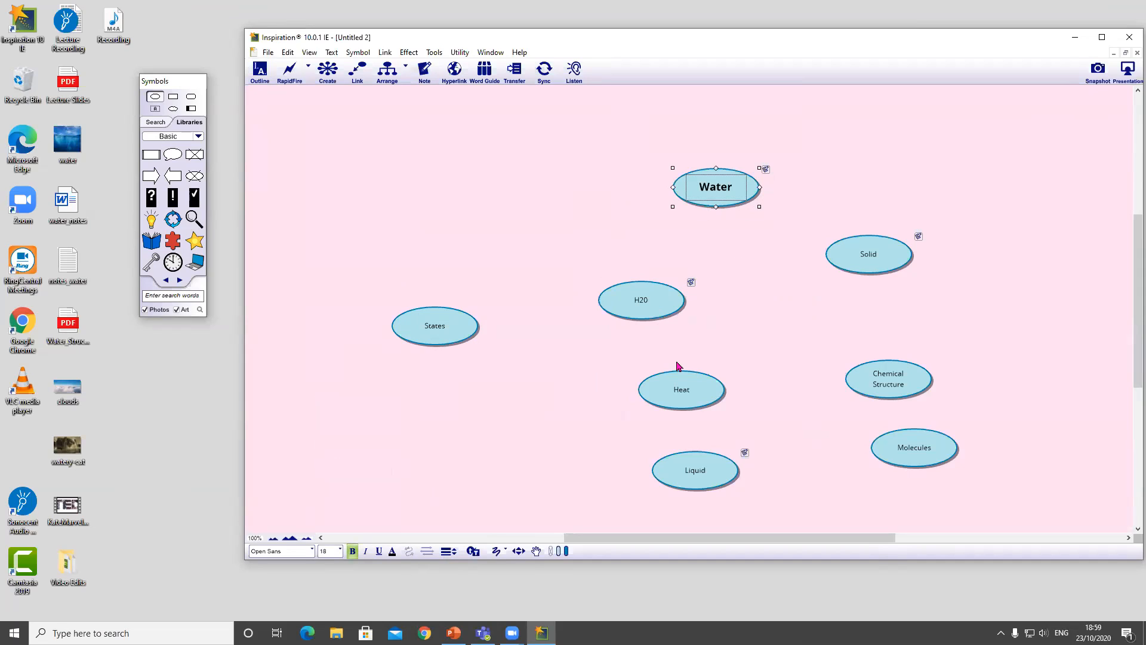
left_click_drag(449, 342, 764, 269)
left_click(717, 203)
left_click_drag(716, 209, 739, 265)
left_click_drag(646, 306, 473, 356)
left_click_drag(739, 274, 641, 282)
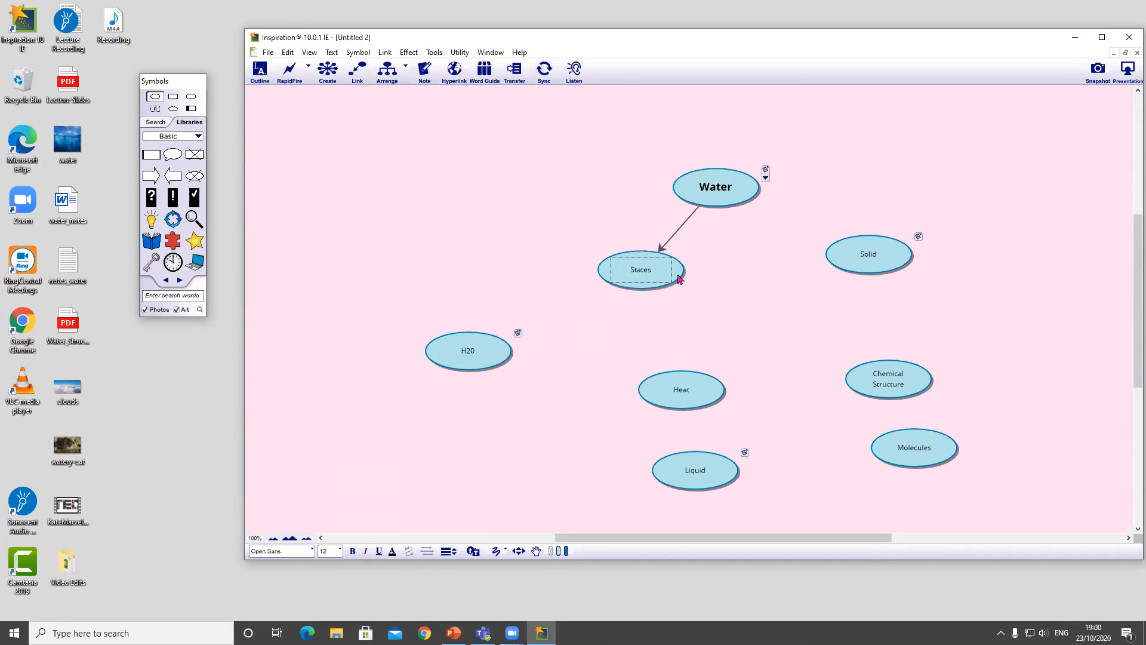
Place the Solid and Liquid symbols to the left of States and link States to each of them
left_click_drag(875, 257, 396, 258)
left_click(617, 261)
left_click_drag(598, 269, 431, 263)
left_click_drag(698, 474, 530, 188)
left_click(627, 260)
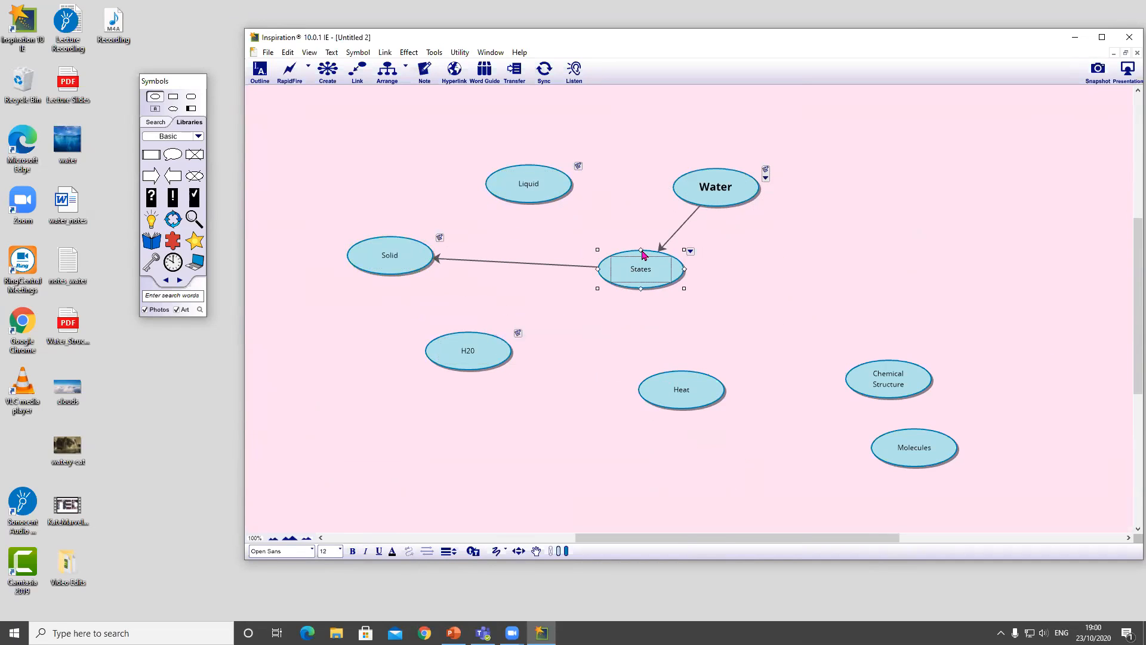
left_click_drag(643, 253, 540, 183)
Position Chemical Structure to the lower right of Water and link Water to it
left_click_drag(889, 383, 889, 378)
left_click_drag(835, 253, 879, 338)
left_click(730, 197)
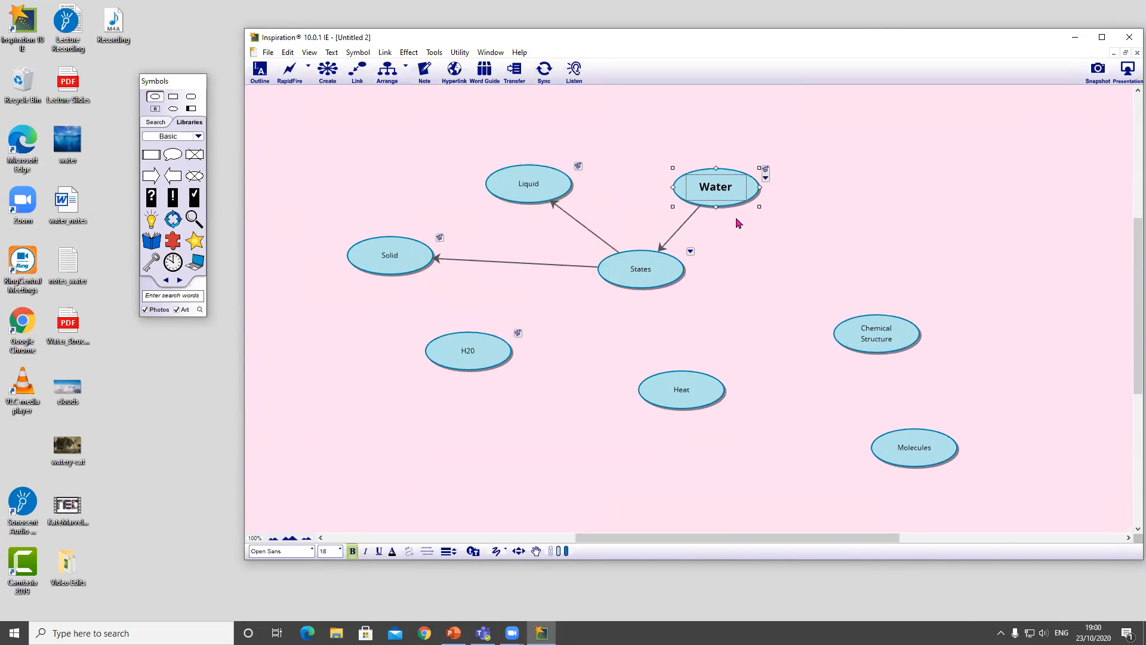
left_click_drag(717, 210, 865, 325)
Move Molecules to the lower right of Chemical Structure, linking Chemical Structure to Molecules and Molecules to Heat
left_click_drag(935, 433, 1005, 416)
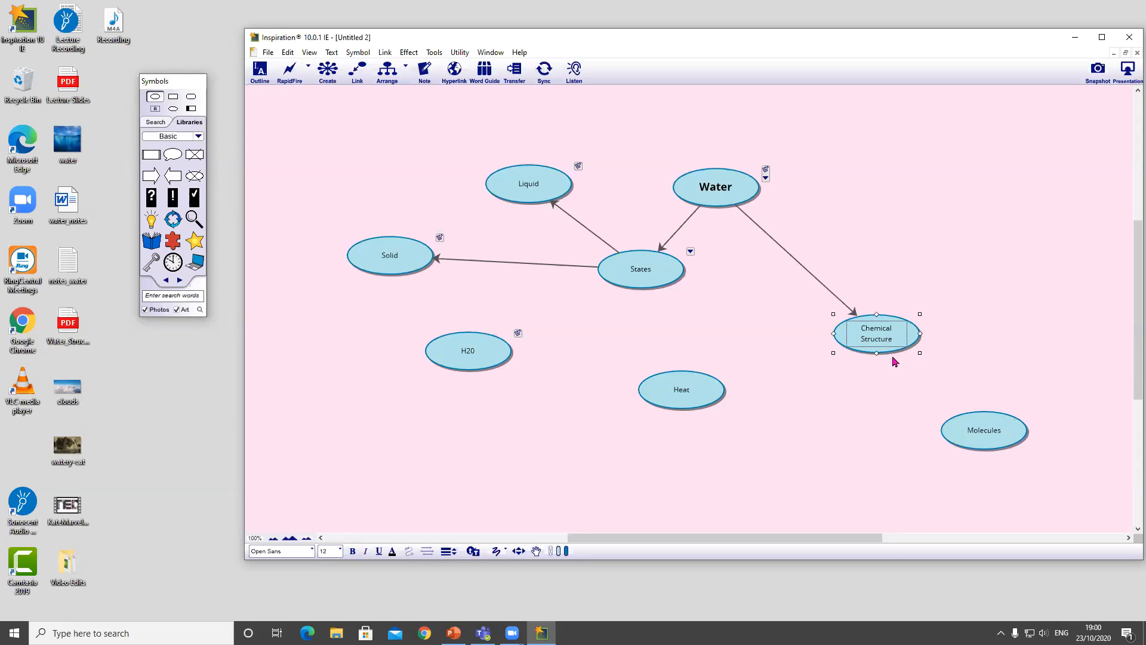
left_click_drag(882, 358, 985, 431)
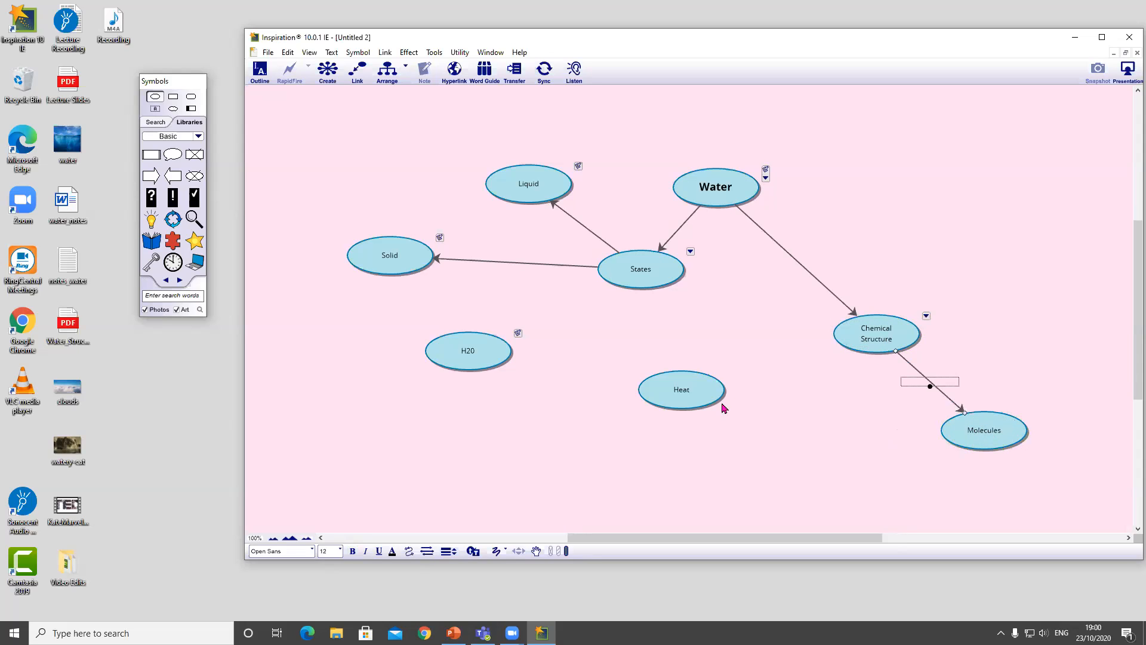
left_click(995, 430)
left_click_drag(948, 436, 687, 384)
Move H20 to the upper right of Chemical Structure and link Chemical Structure to it
left_click_drag(484, 367, 1006, 262)
left_click(889, 319)
left_click_drag(877, 317, 985, 254)
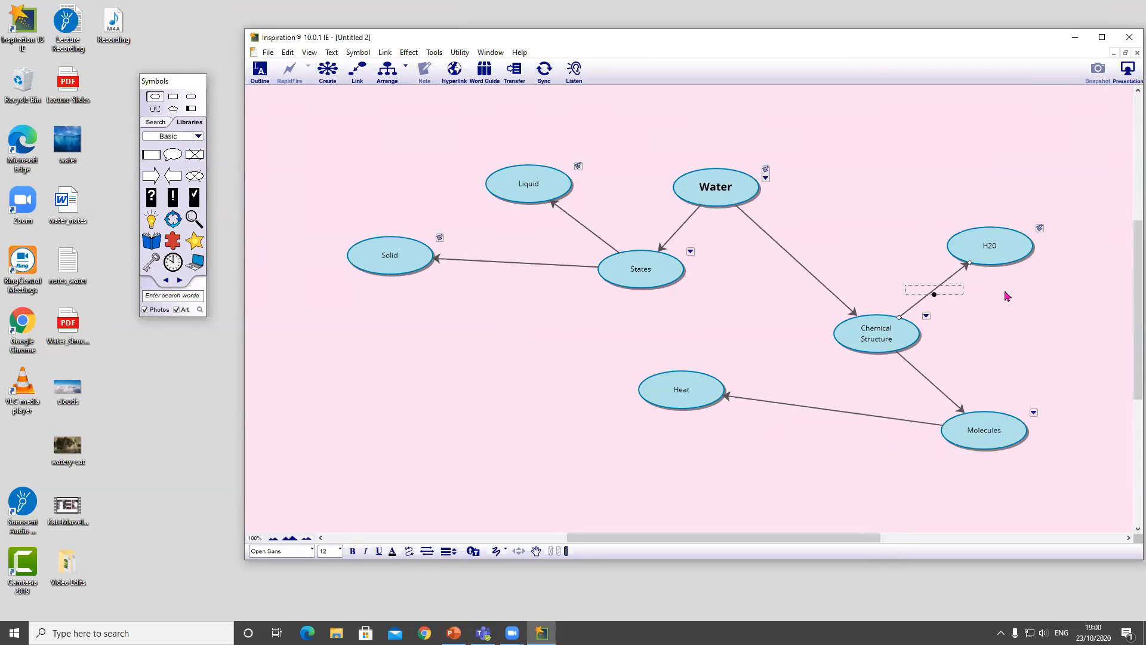
View the linked diagram as an outline and close the document without saving the changes
left_click(261, 71)
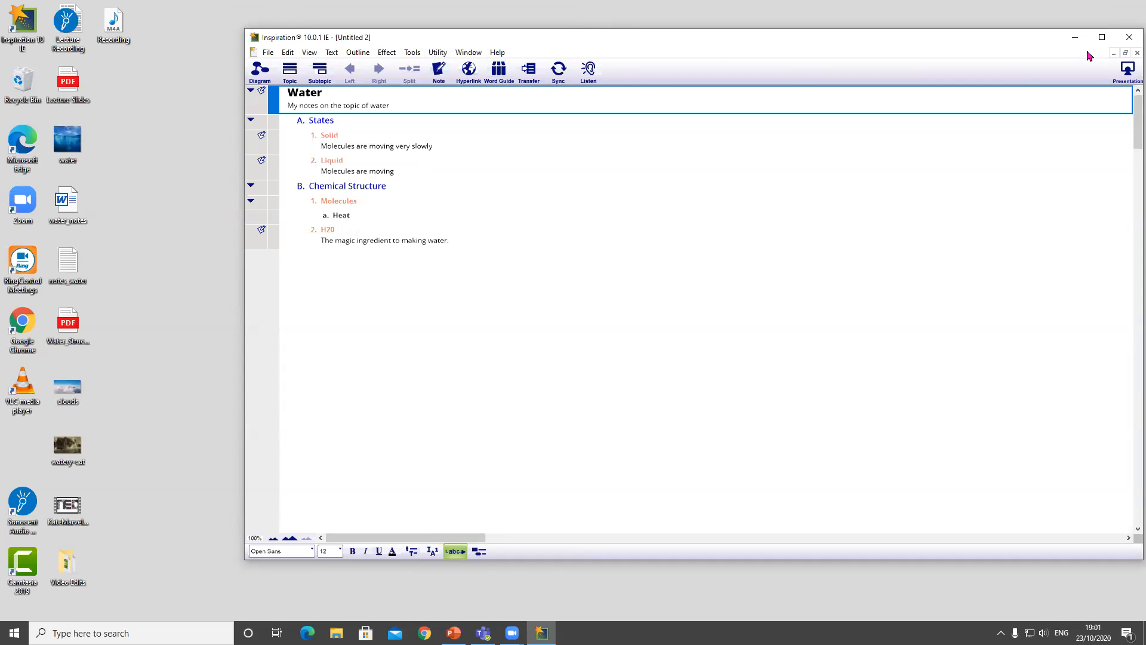
left_click(1137, 53)
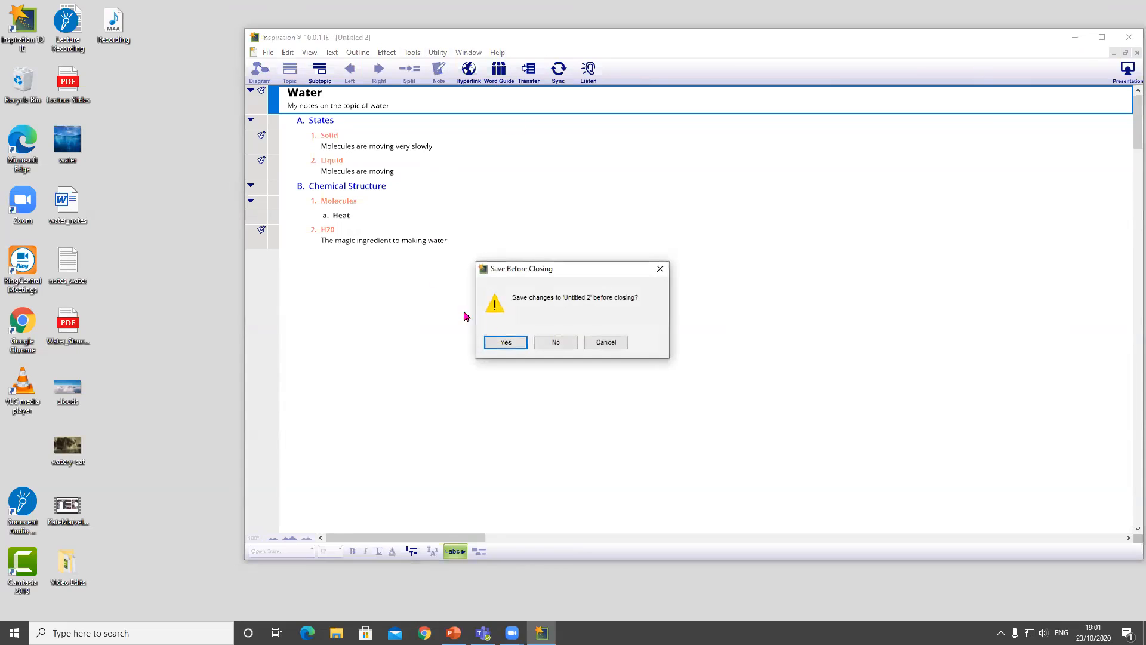
left_click(551, 341)
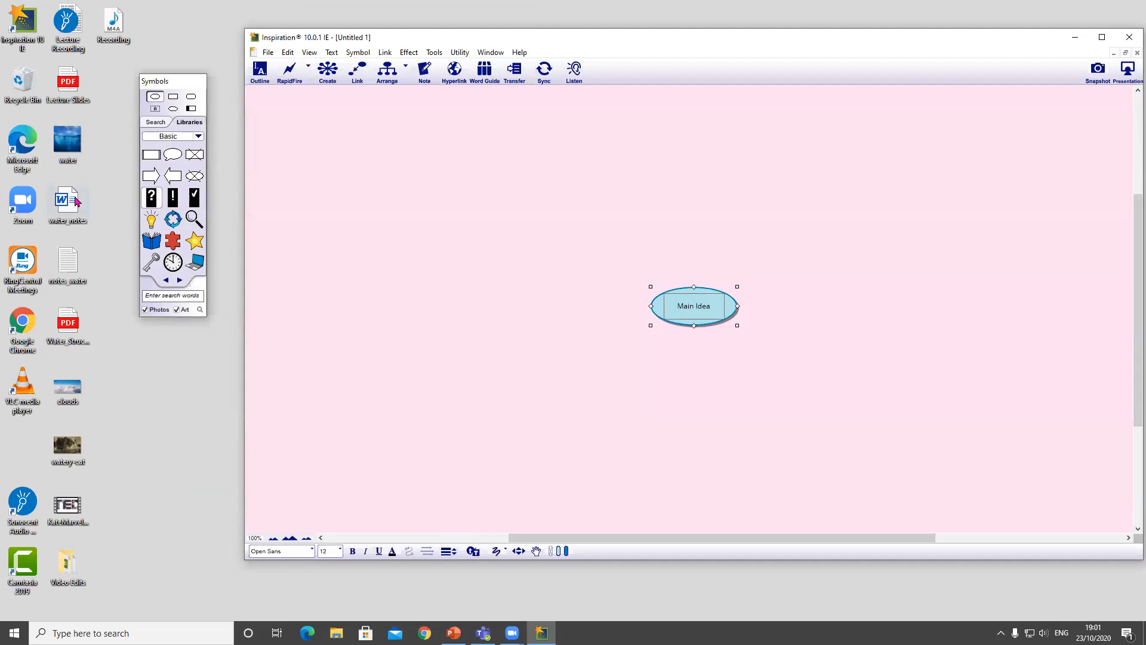
Open the water_notes document from the desktop in Word
double_click(68, 205)
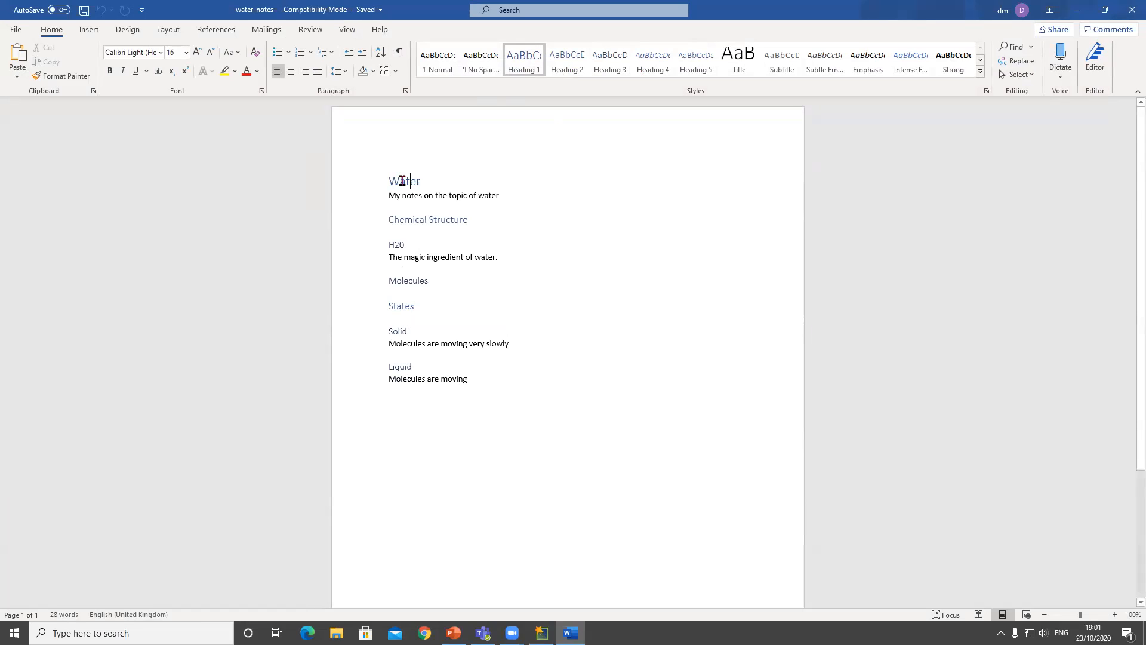
Check the heading styles of Chemical Structure, H20, Molecules, States and Solid, and close the Word document
left_click(412, 221)
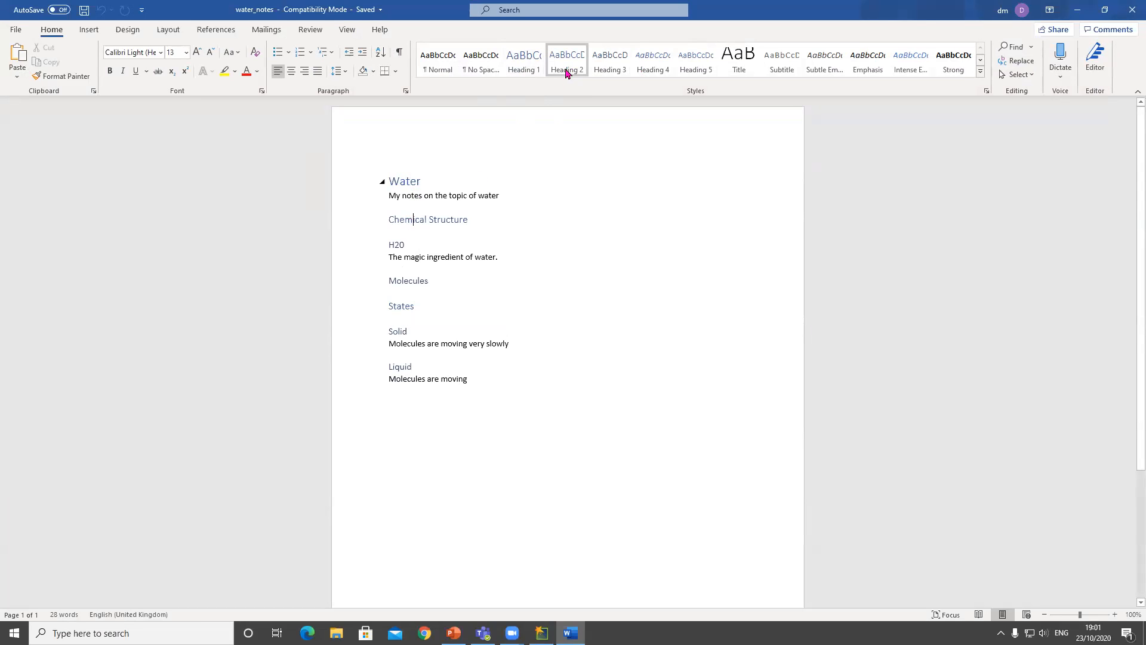
left_click(395, 246)
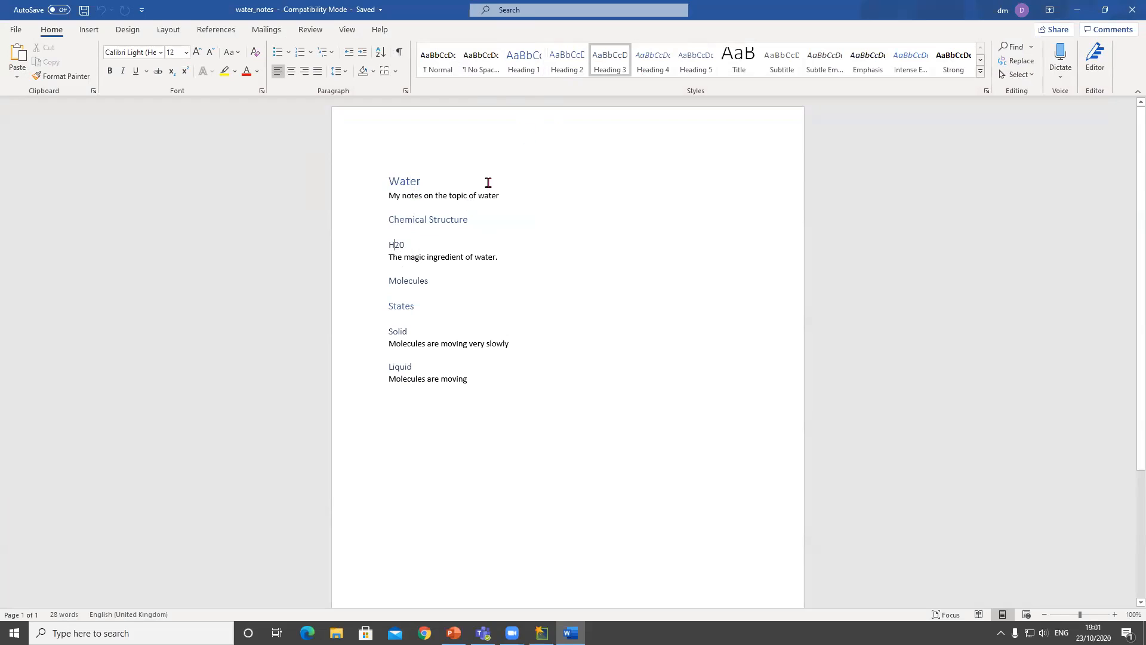
left_click(404, 281)
left_click(397, 307)
left_click(398, 332)
left_click(1131, 10)
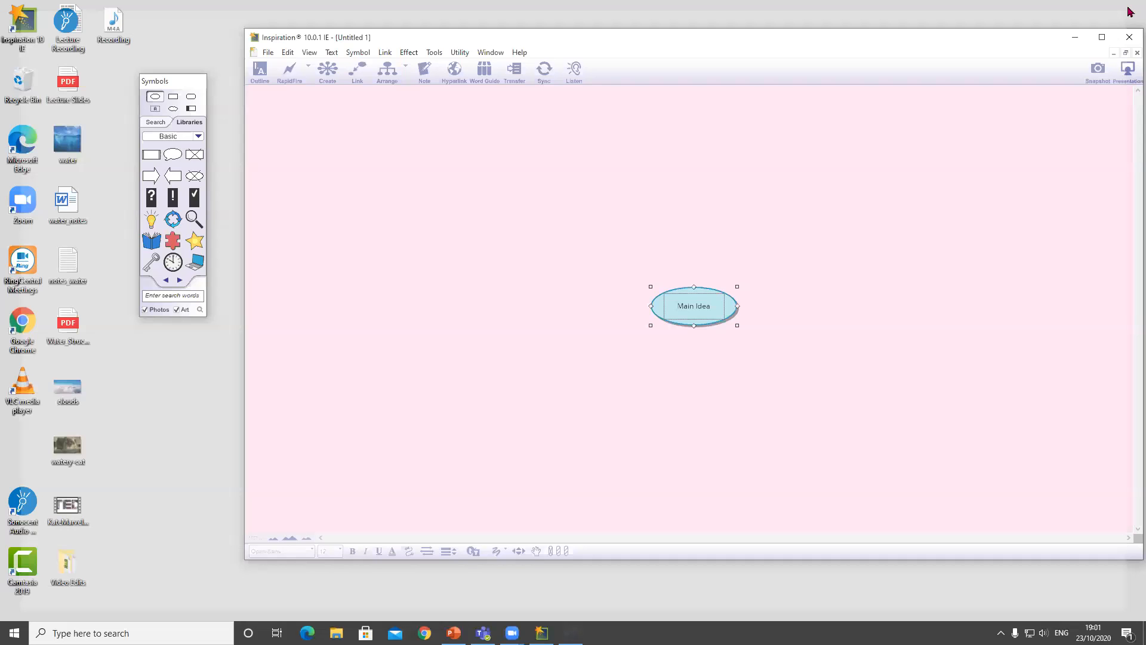
Open the water_notes Word document from the desktop in Inspiration as an outline
left_click(269, 54)
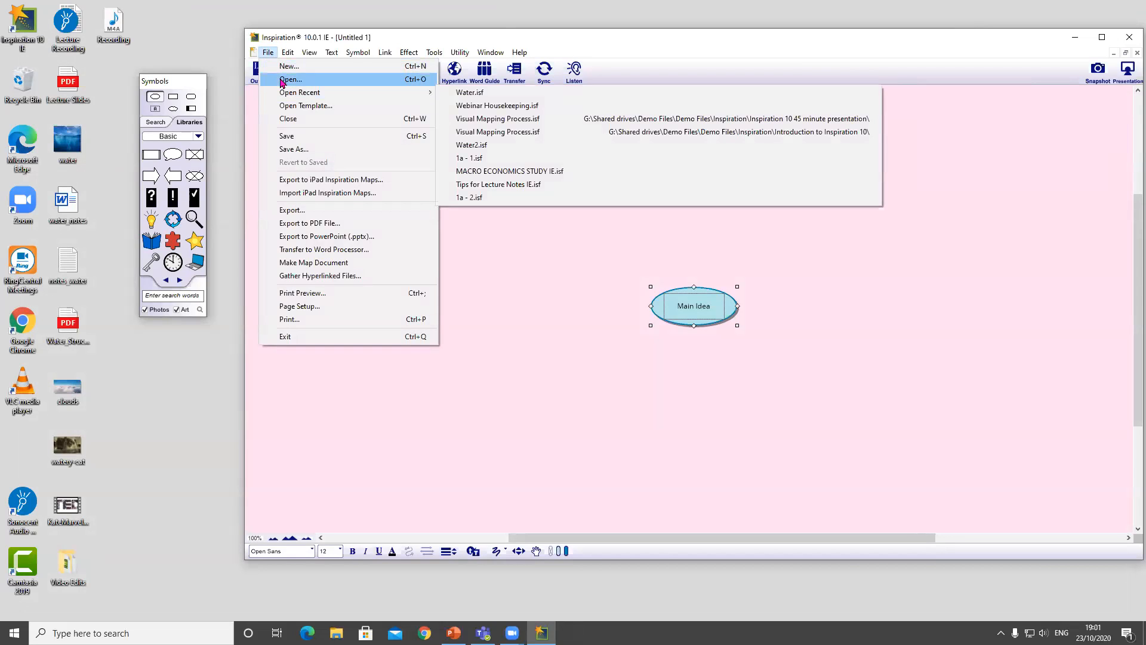
left_click(290, 79)
double_click(409, 130)
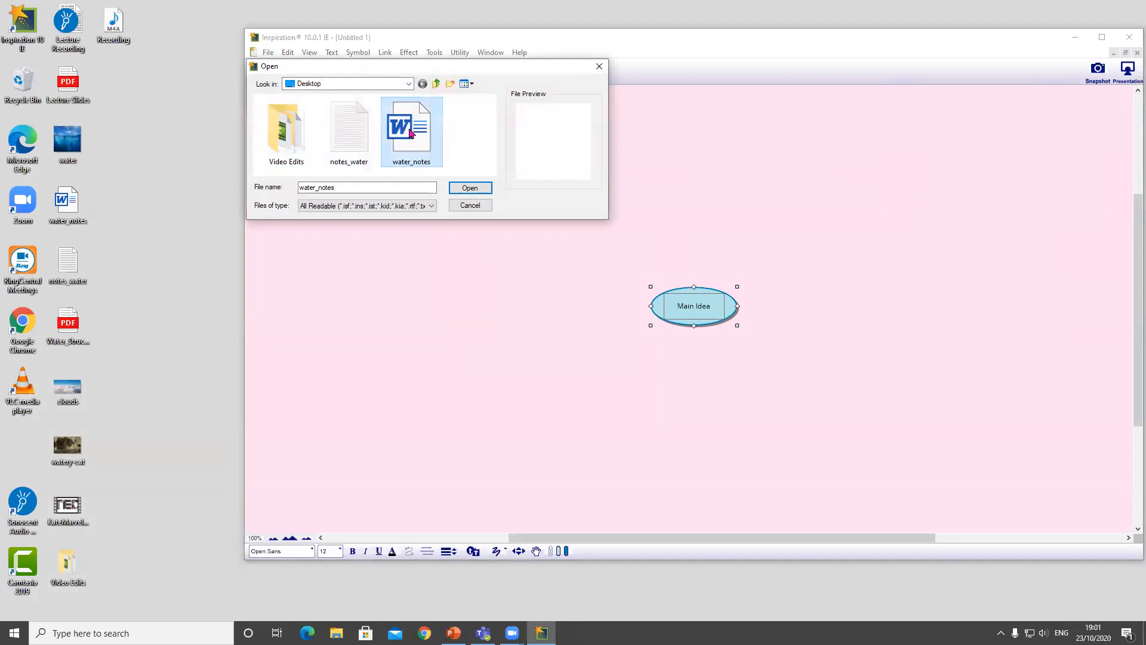
left_click(609, 362)
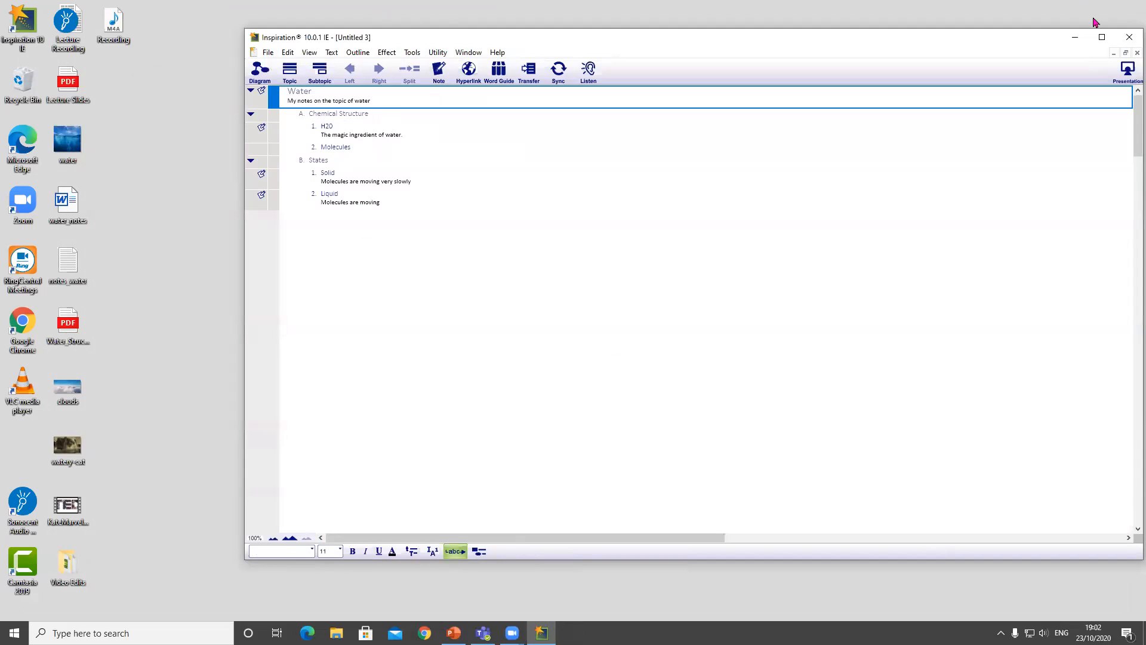
Maximize the Inspiration window and enlarge the imported outline to 300%
left_click(1102, 37)
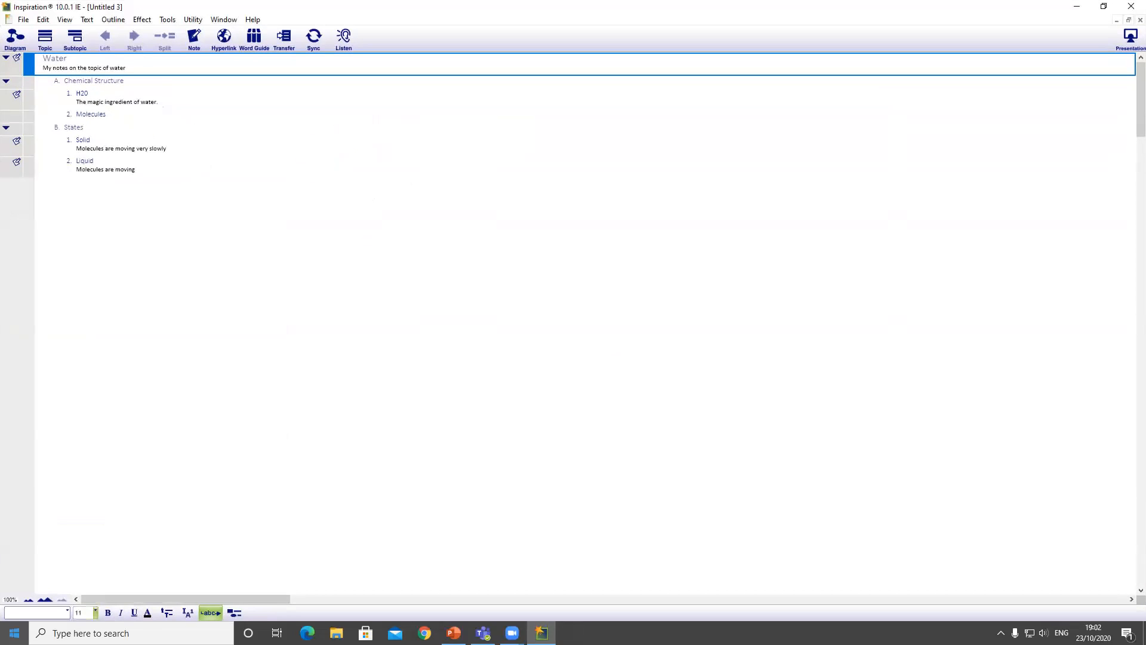
left_click(45, 599)
left_click(44, 599)
left_click(45, 600)
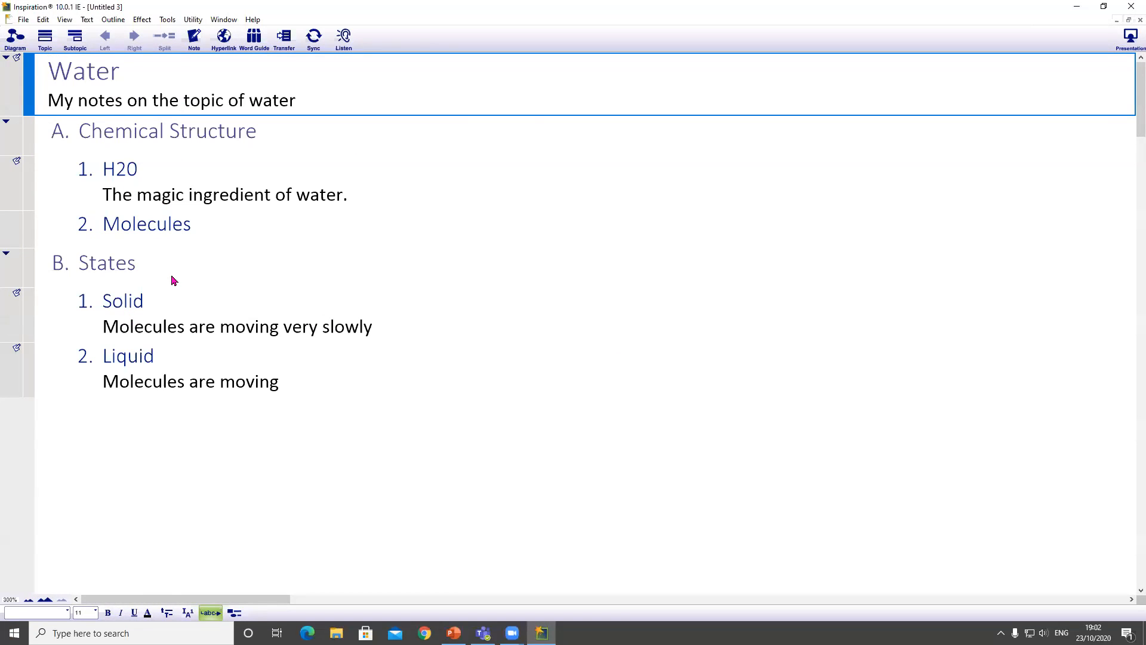
Show the outline as a diagram and arrange its topics in the Web layout
left_click(17, 39)
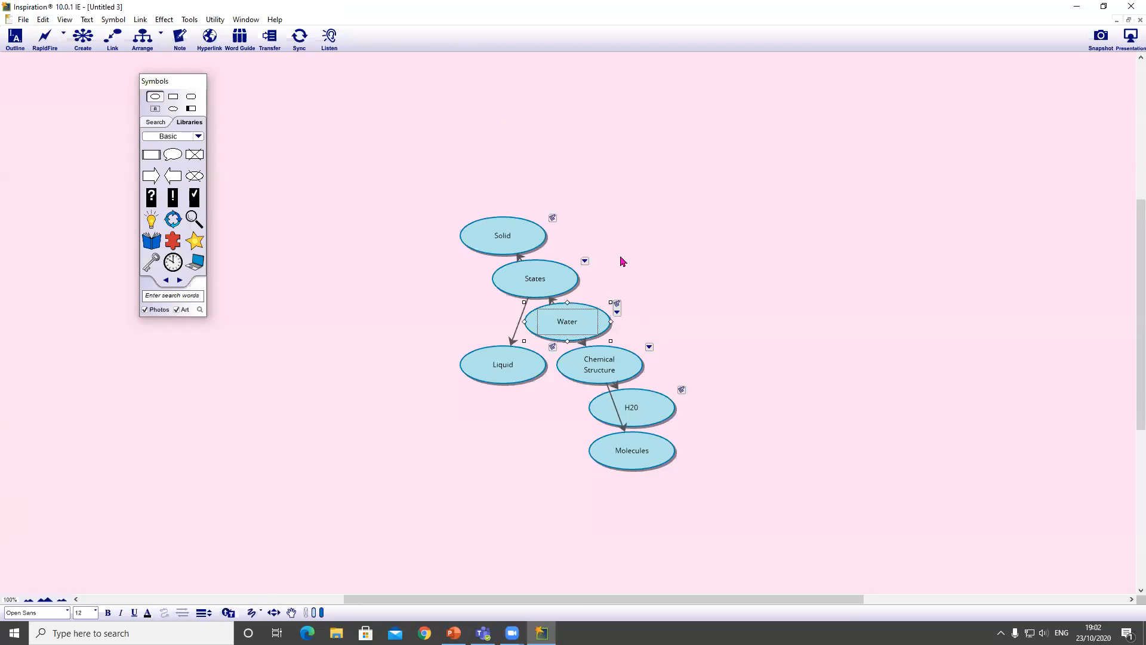
left_click(161, 37)
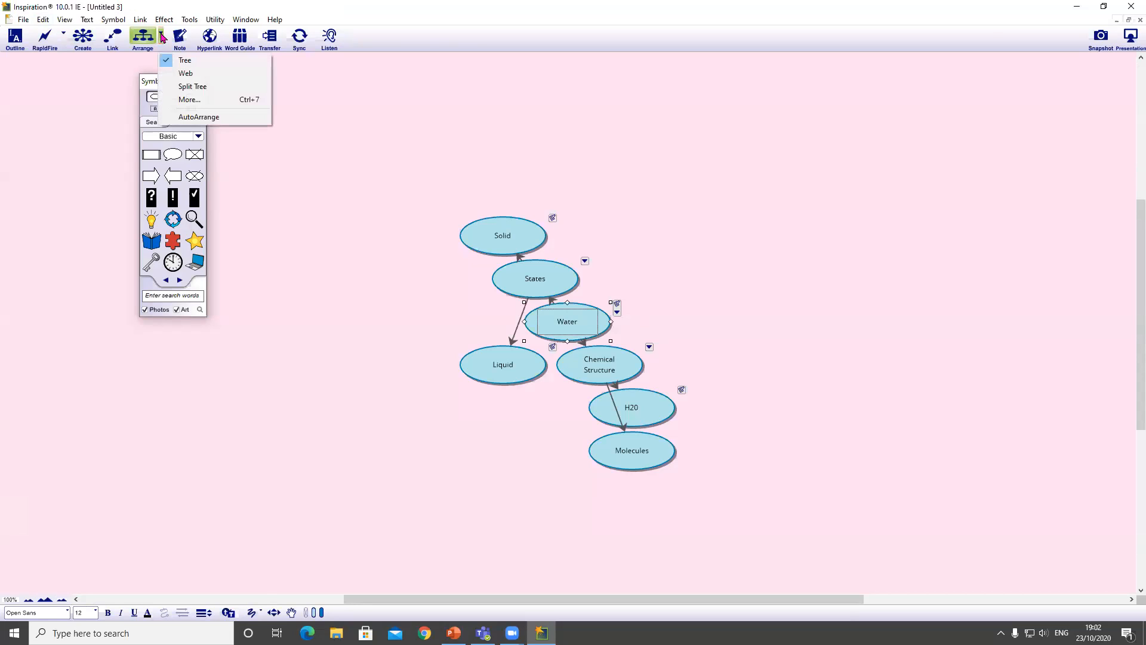
left_click(189, 74)
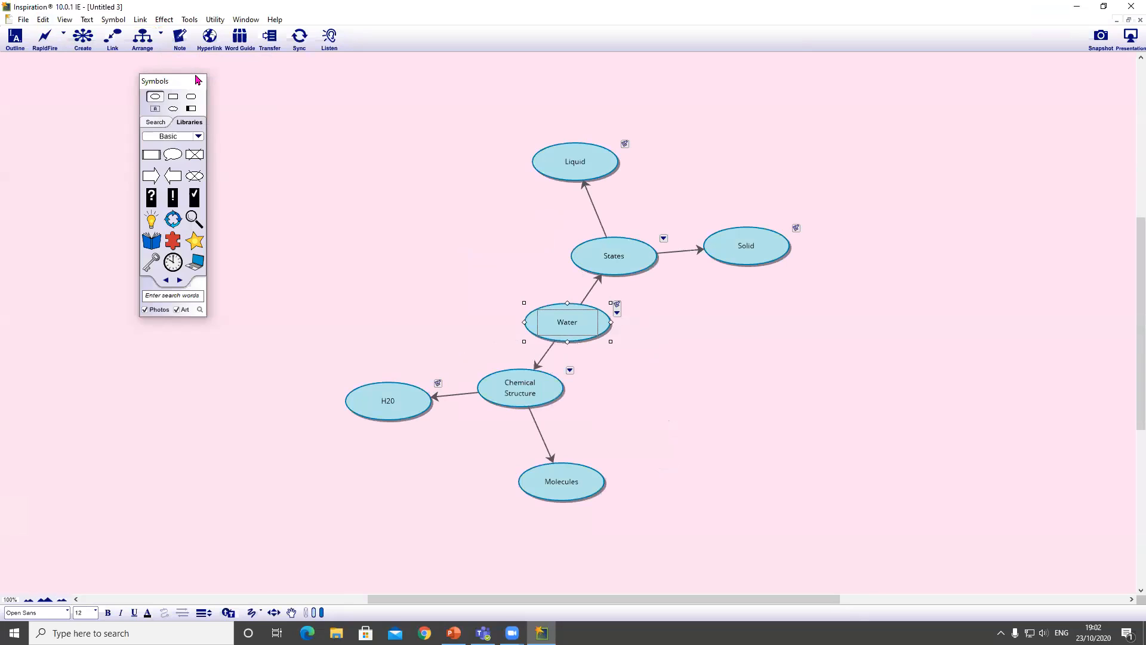
left_click(161, 37)
left_click(183, 62)
Shrink the window, move the Symbols palette off the desktop files, and replace Water's symbol with the water picture from the desktop
left_click(1104, 8)
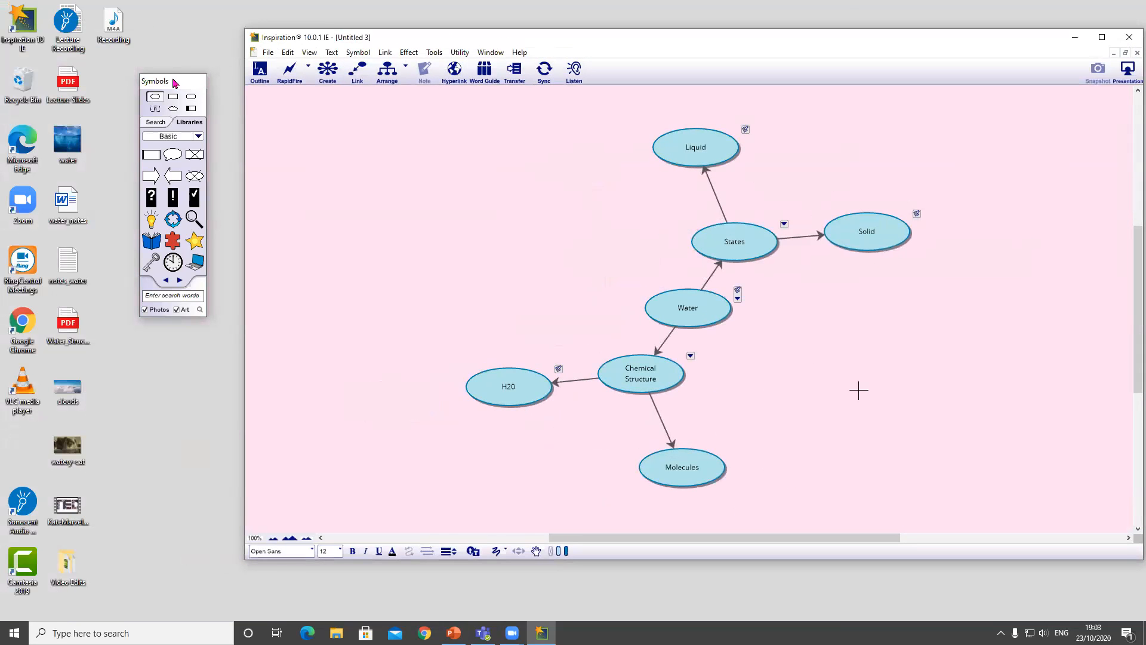
left_click_drag(172, 81, 181, 15)
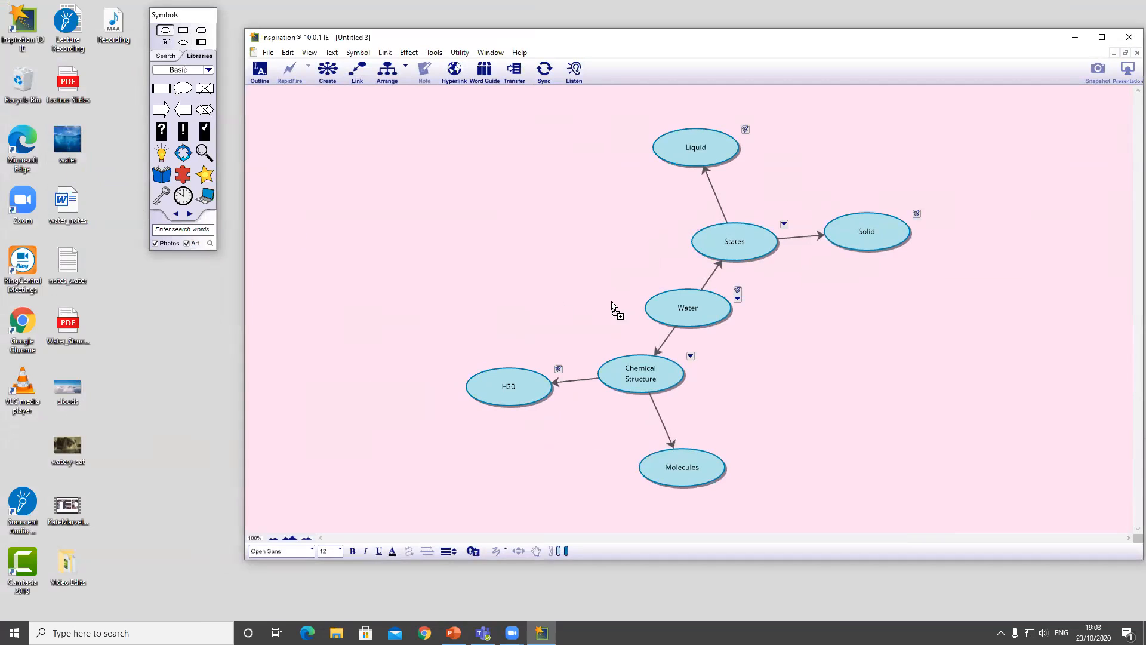
left_click(691, 309)
left_click_drag(693, 312, 688, 308)
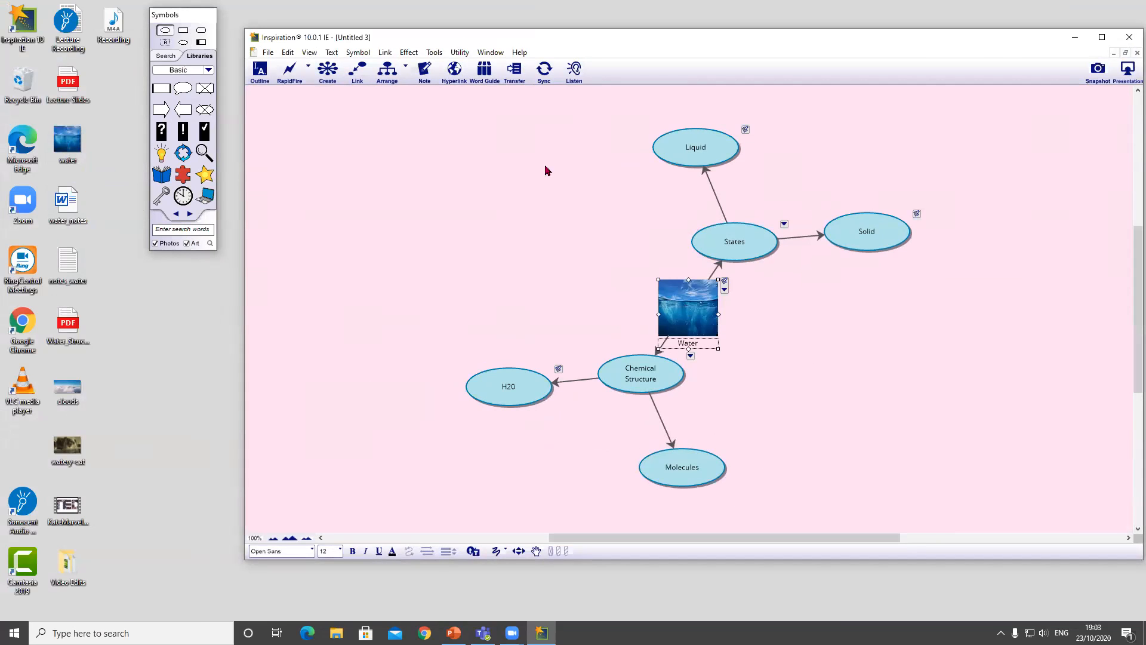
Move the Symbols palette over the diagram and browse the symbol libraries, including Central Ideas and Government-Economics
left_click_drag(193, 20, 344, 150)
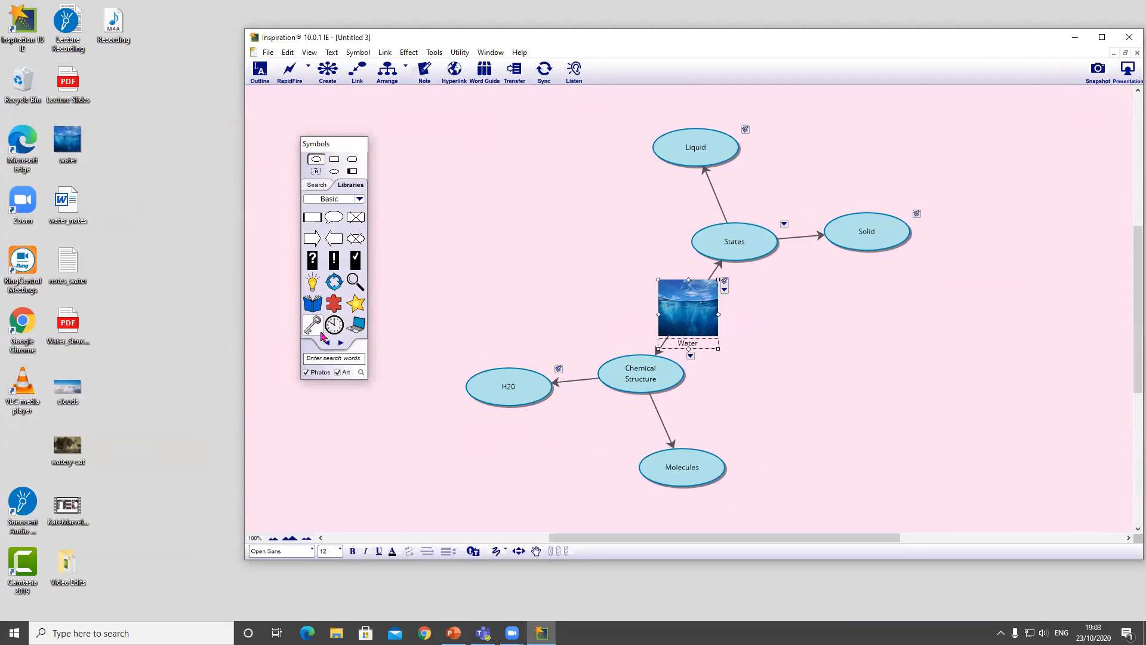
left_click(359, 200)
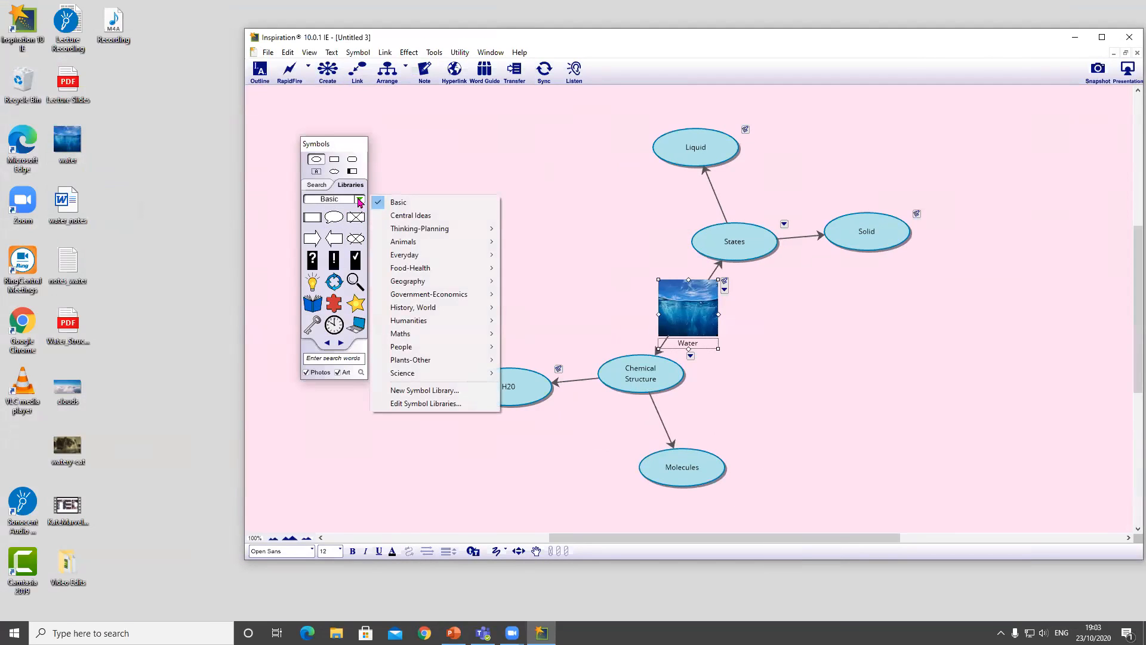
left_click(411, 215)
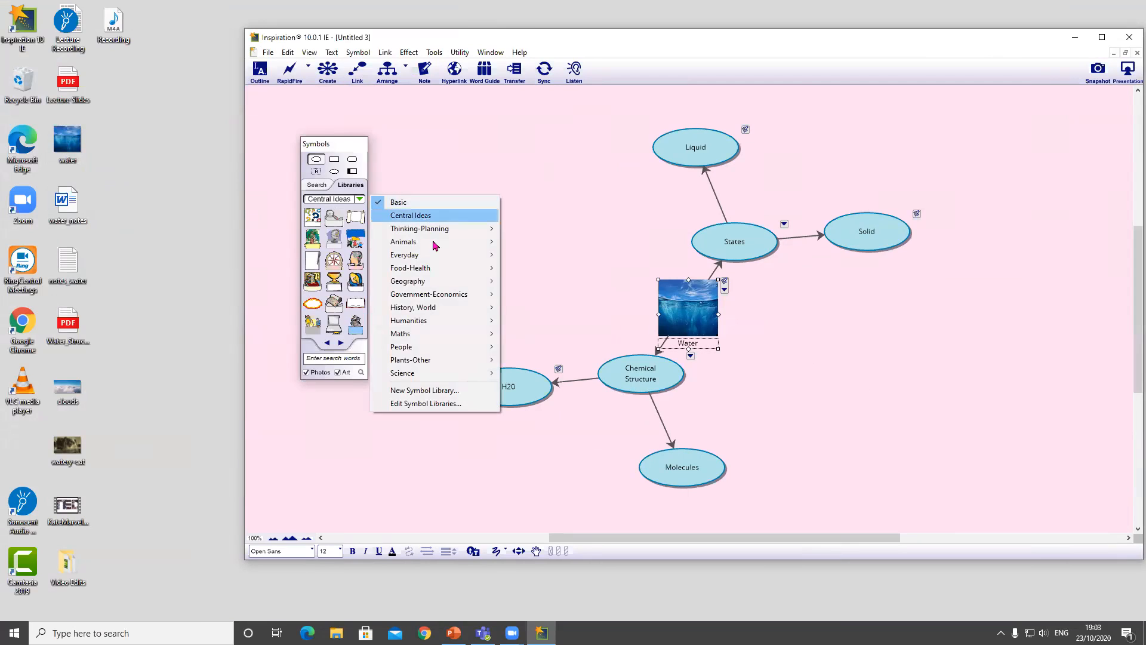
mouse_move(425, 296)
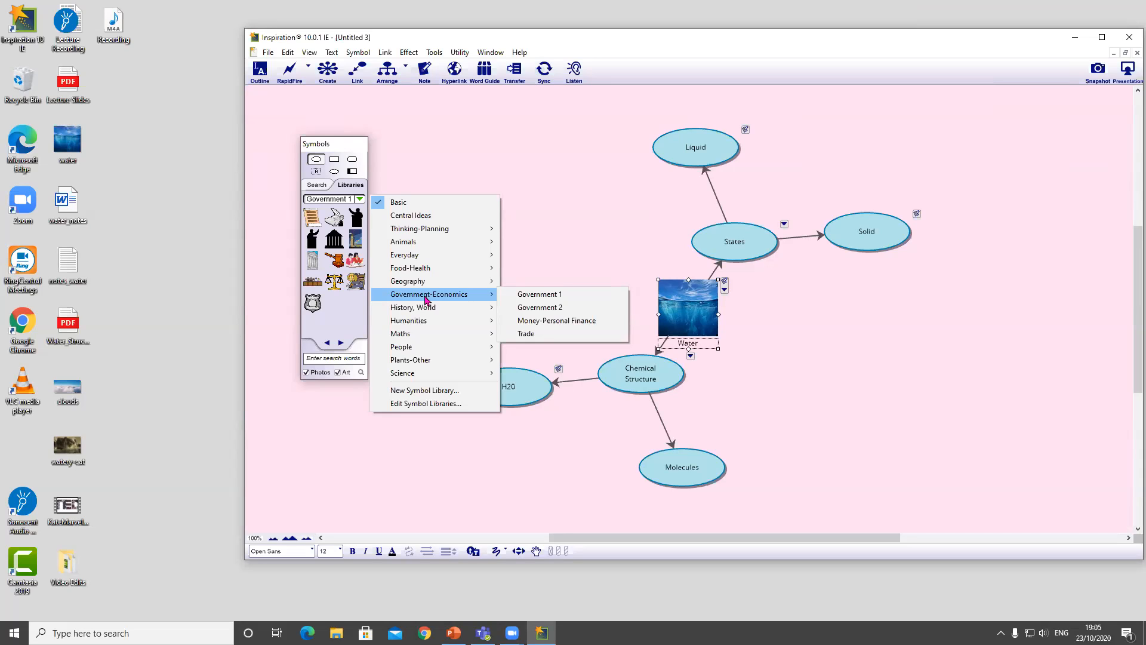
left_click(920, 437)
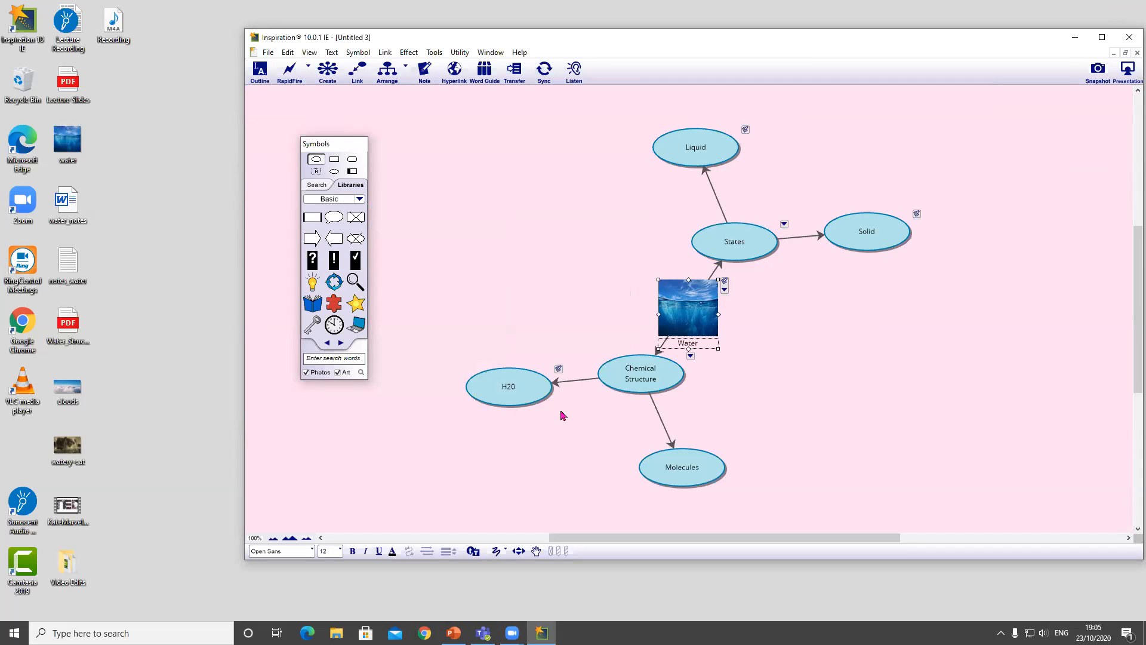
Spread the H20, Molecules, Liquid, States and Solid topics farther out around the Water picture
left_click_drag(537, 400, 494, 416)
left_click_drag(687, 478, 796, 507)
left_click_drag(708, 144, 637, 120)
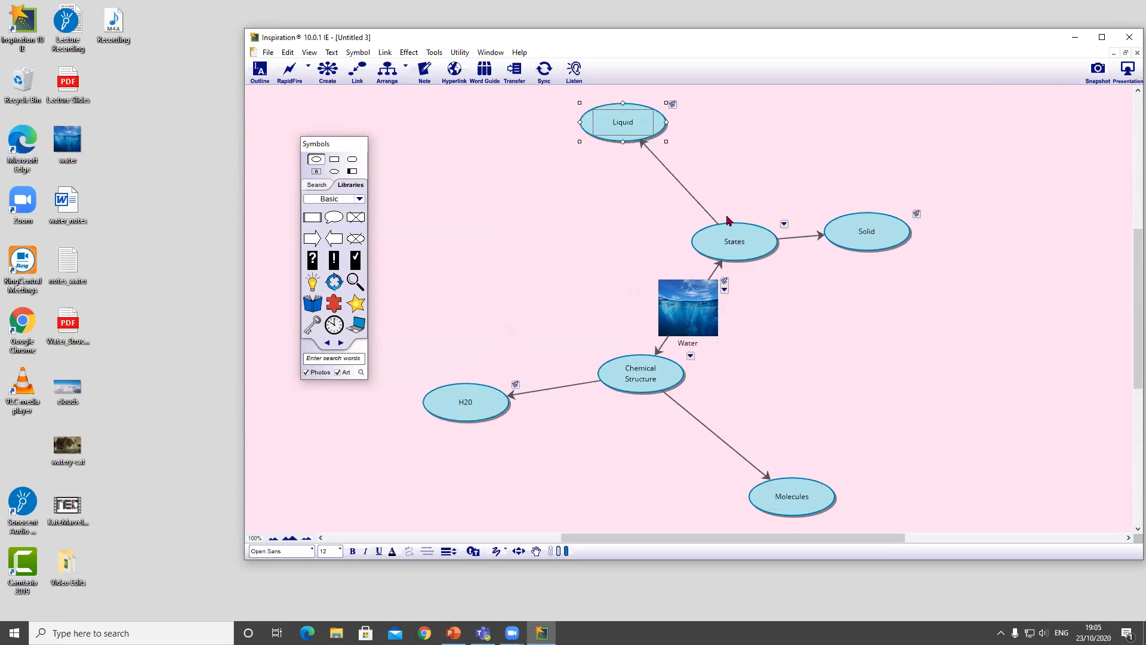
left_click_drag(745, 243, 751, 217)
left_click_drag(880, 236, 909, 203)
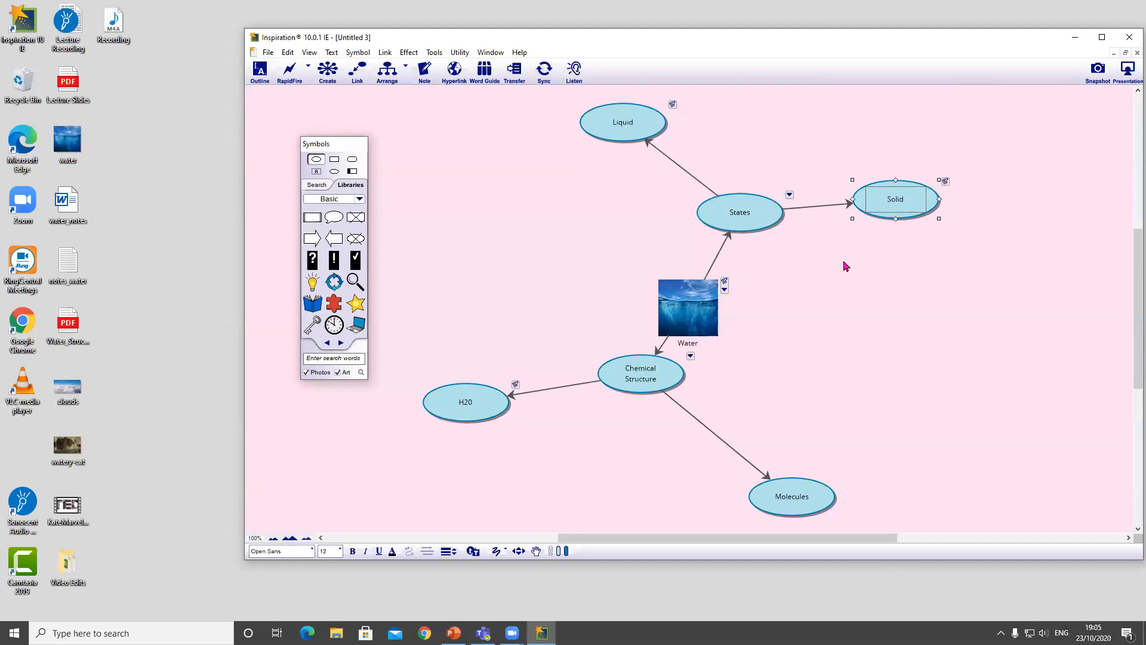
left_click(679, 315)
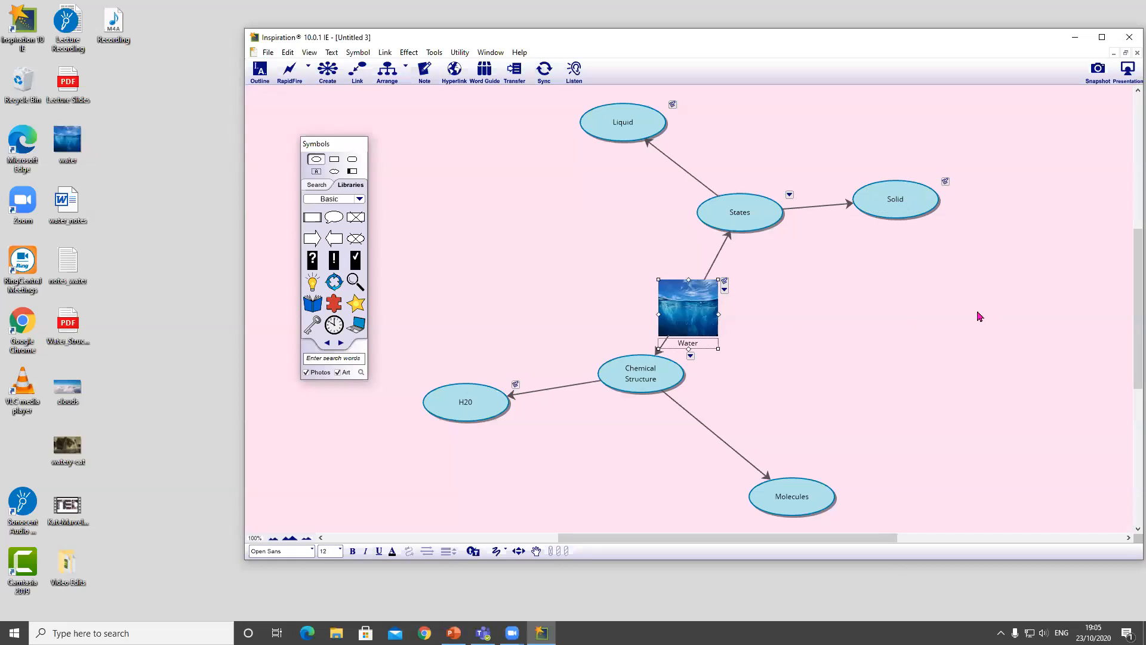
left_click(979, 315)
key("ctrl+z")
Add a Gas topic linked from States and move it closer, below Solid
left_click(757, 213)
left_click(967, 360)
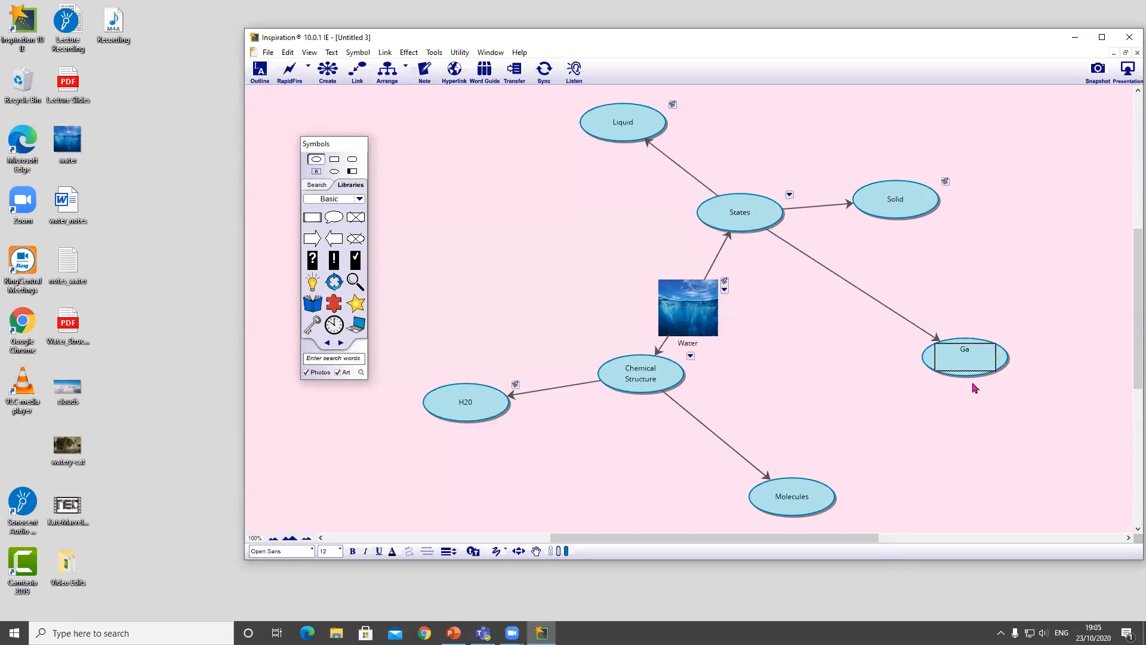
type("Gas")
left_click(992, 443)
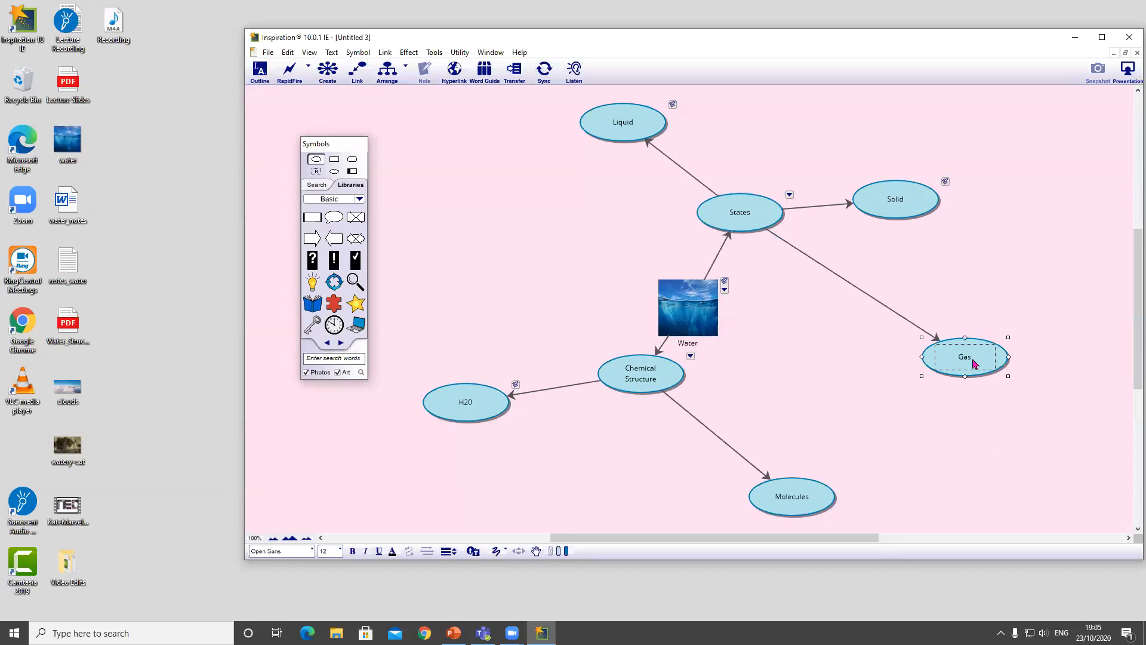
left_click_drag(975, 362, 923, 328)
left_click(923, 328)
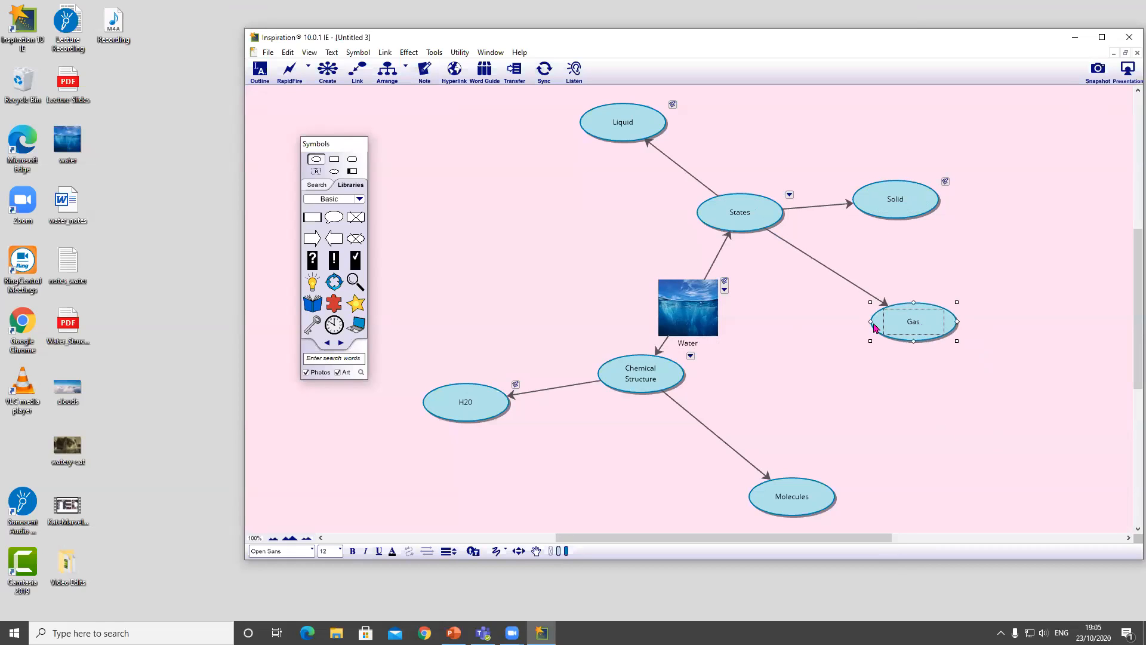
Add a note beginning "where the mole" to the Gas topic in an enlarged note box, close it, and shift Gas slightly right
left_click(427, 72)
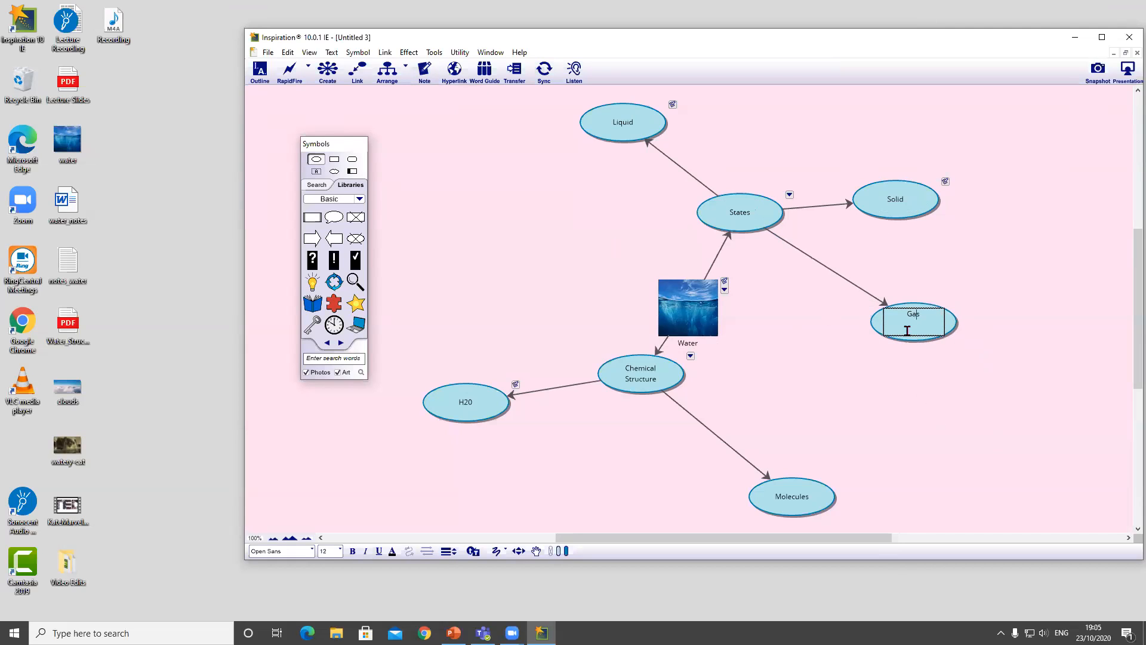
left_click(1007, 389)
left_click(924, 324)
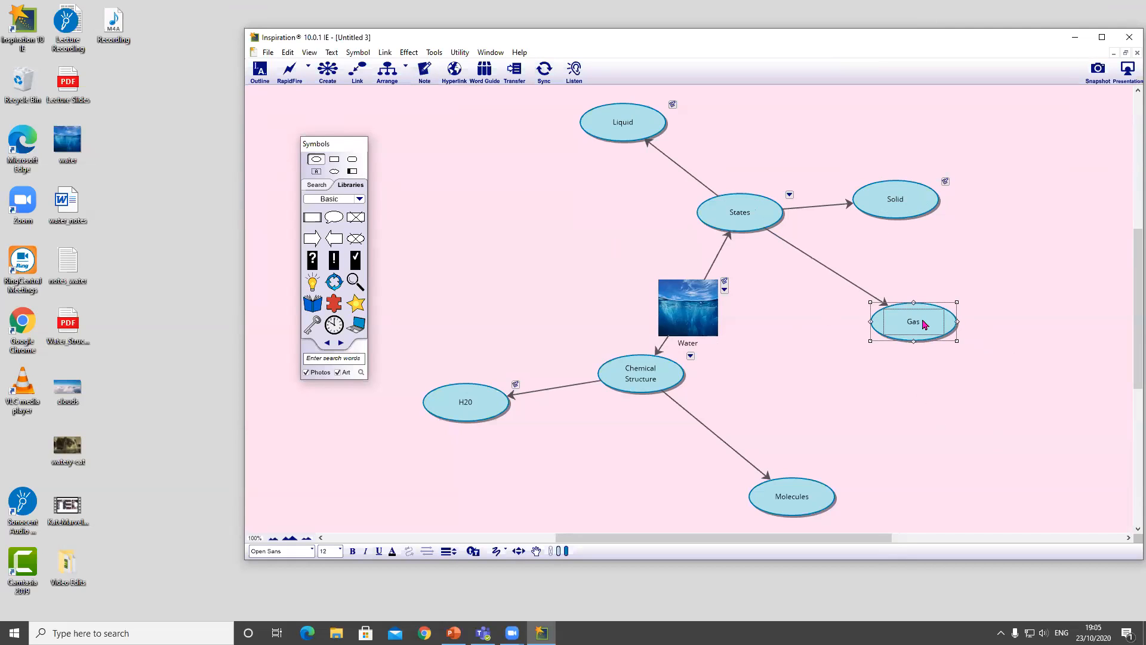
double_click(924, 324)
left_click_drag(958, 418, 1068, 475)
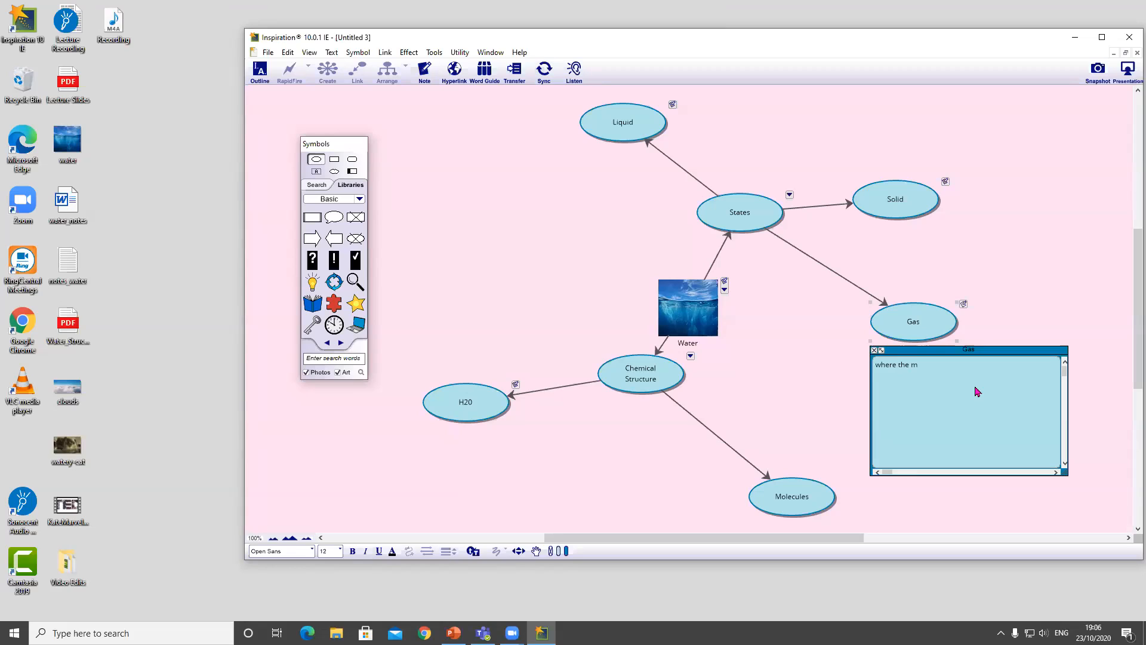
type("olecl")
key("BackSpace")
key("BackSpace")
left_click(875, 351)
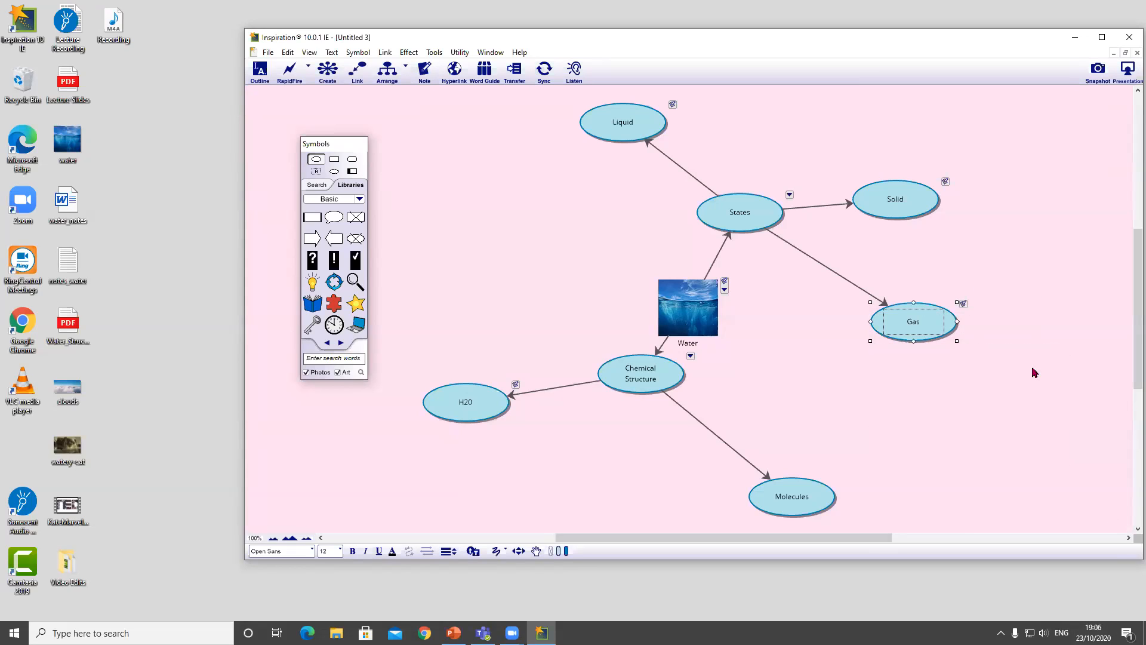
left_click_drag(935, 329, 962, 335)
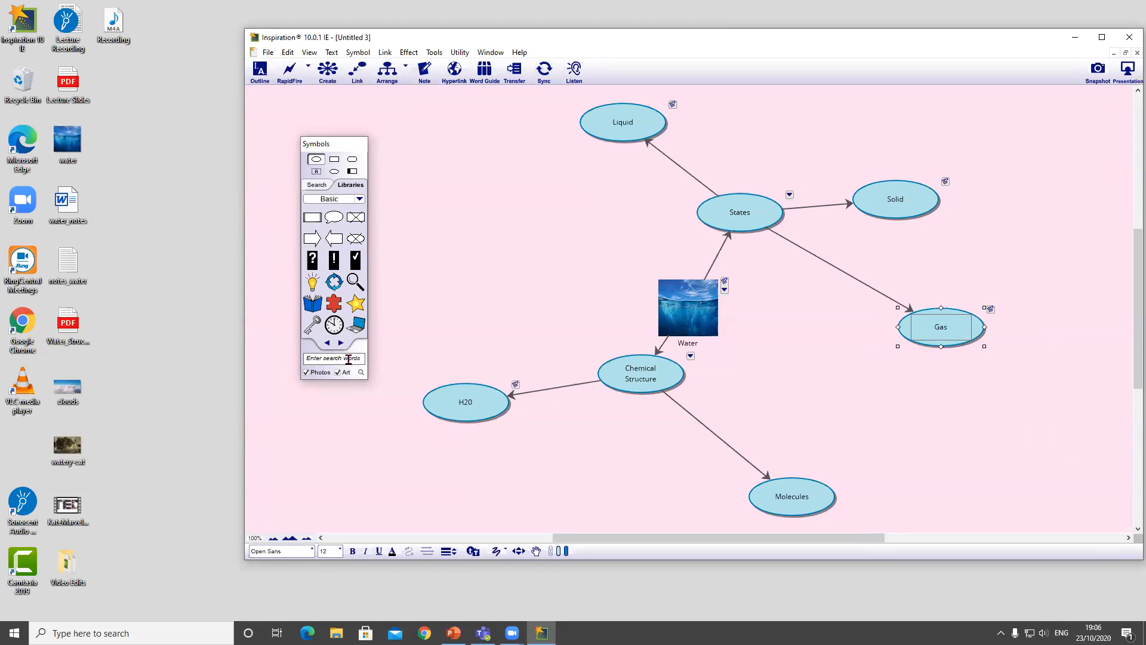
Replace the Molecules topic's symbol with the red and grey molecule from the Physical Science library, and maximize the window
left_click(360, 199)
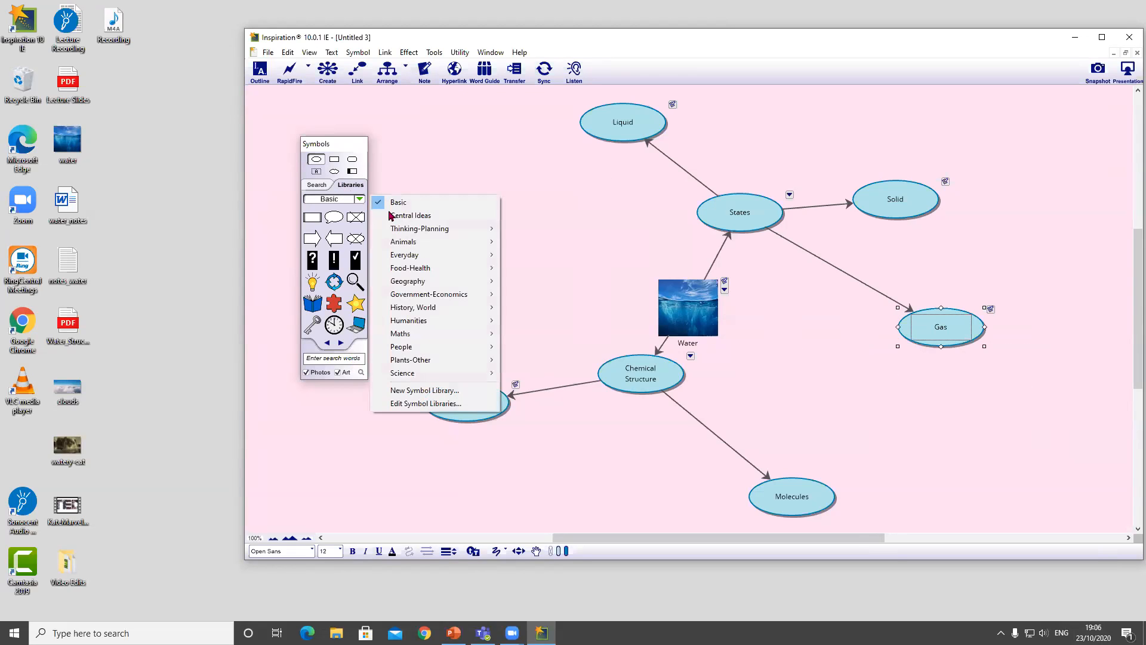
mouse_move(481, 374)
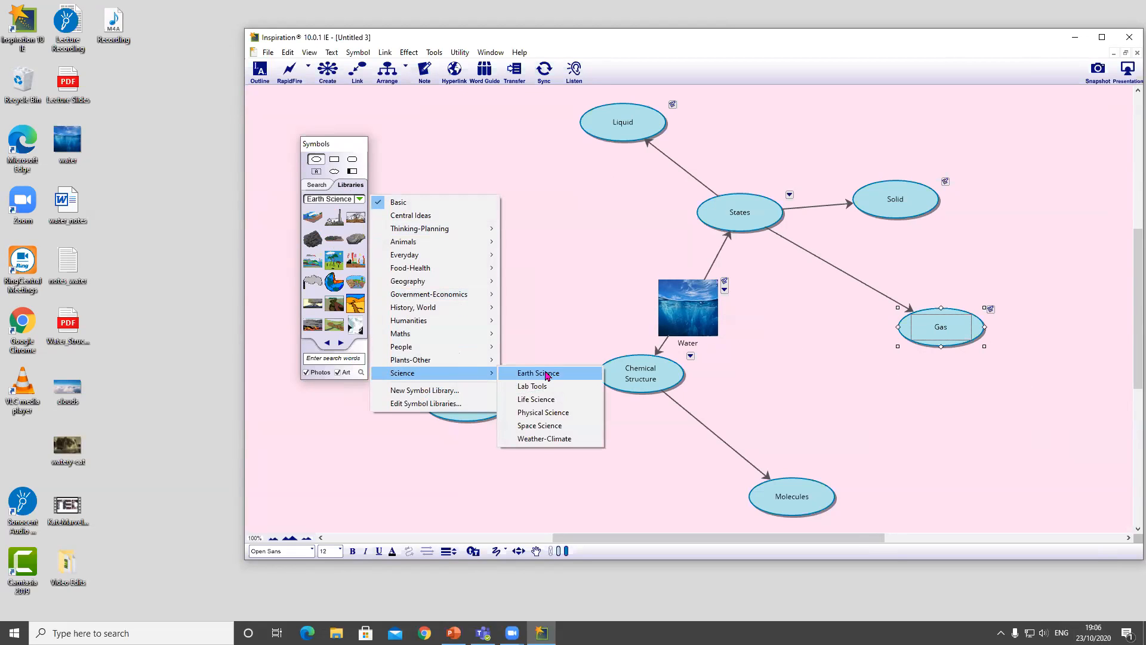
left_click(554, 413)
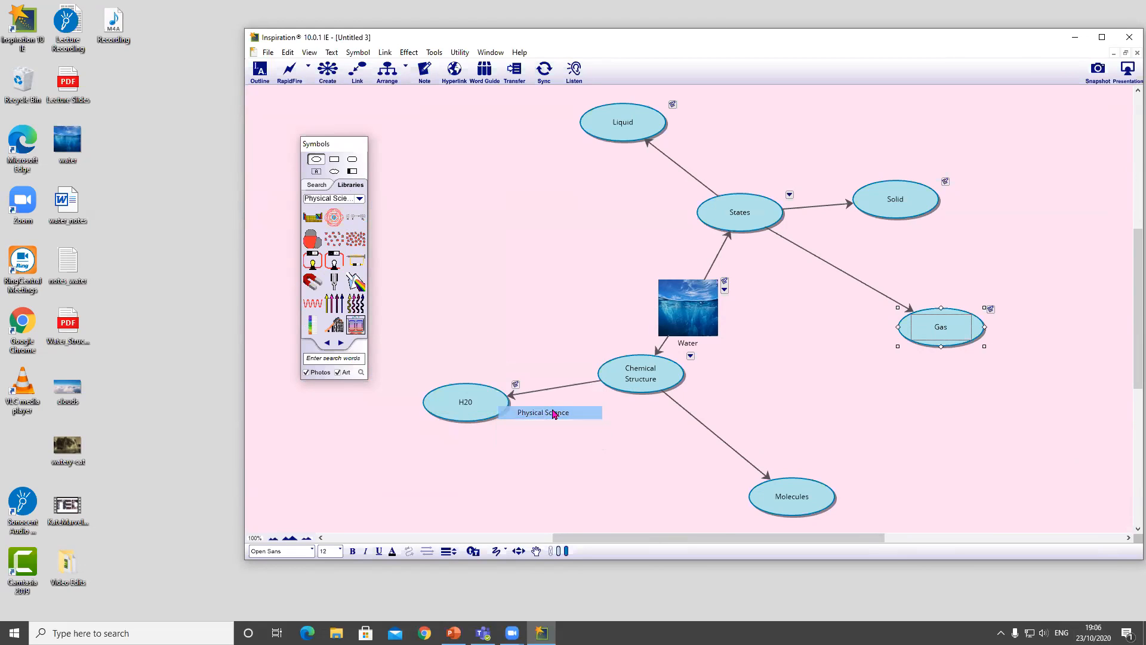
left_click_drag(312, 239, 602, 300)
left_click_drag(739, 321, 823, 490)
left_click(775, 472)
left_click_drag(758, 462, 765, 472)
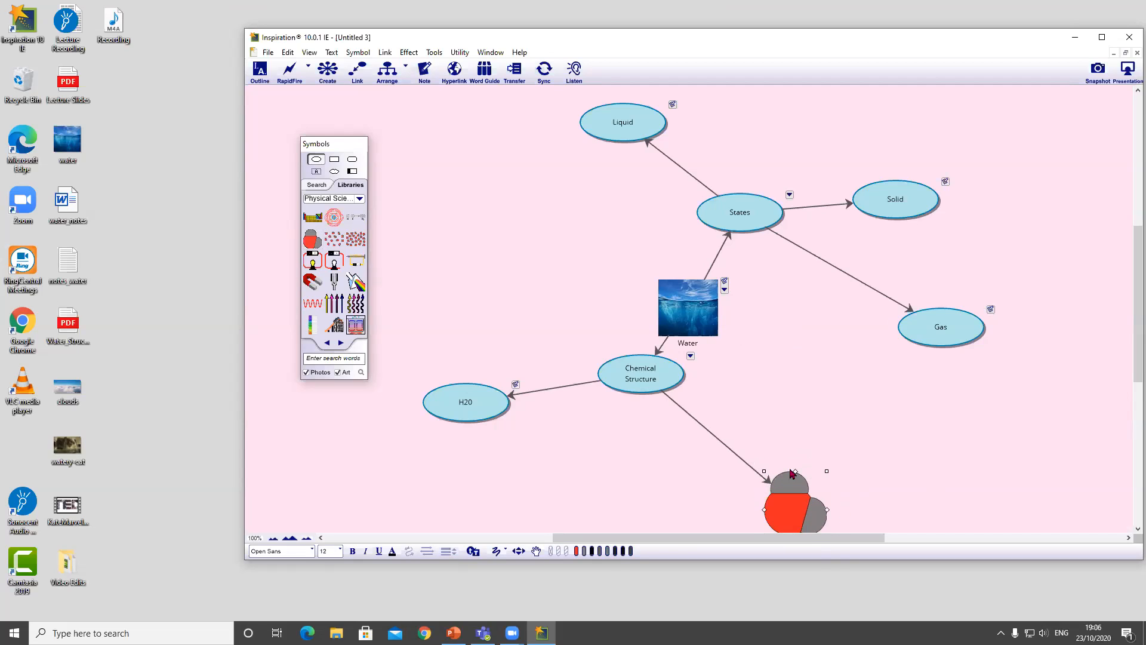
left_click(1102, 38)
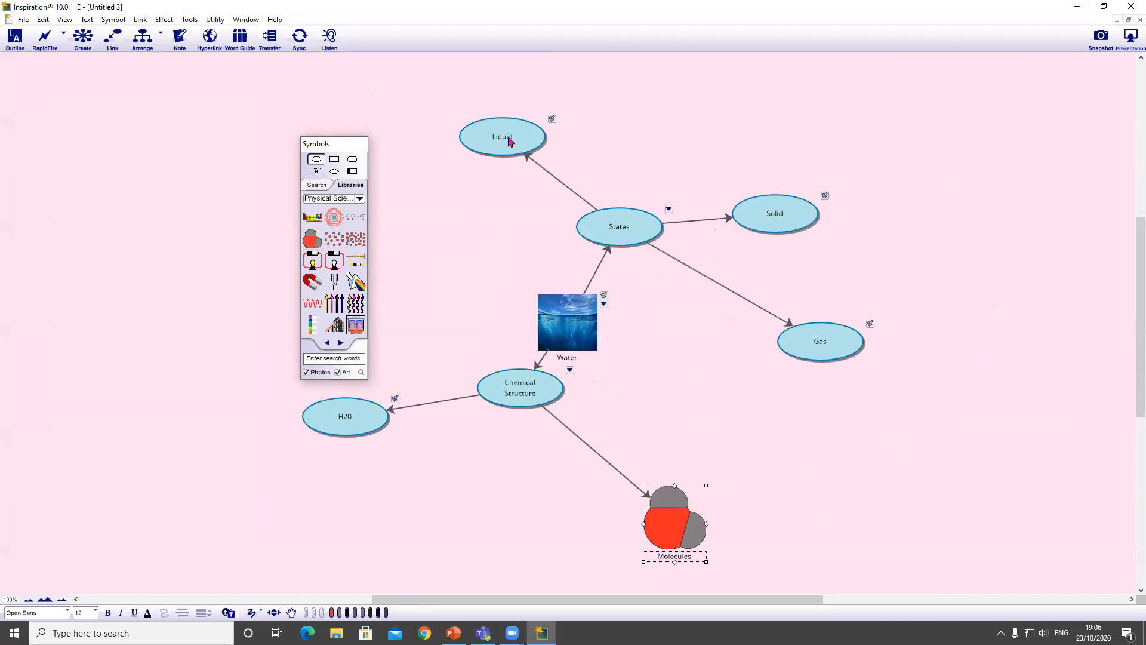
Use RapidFire on the Liquid topic to add Cloud, Fog and Rain as linked subtopics
left_click(509, 139)
left_click(59, 38)
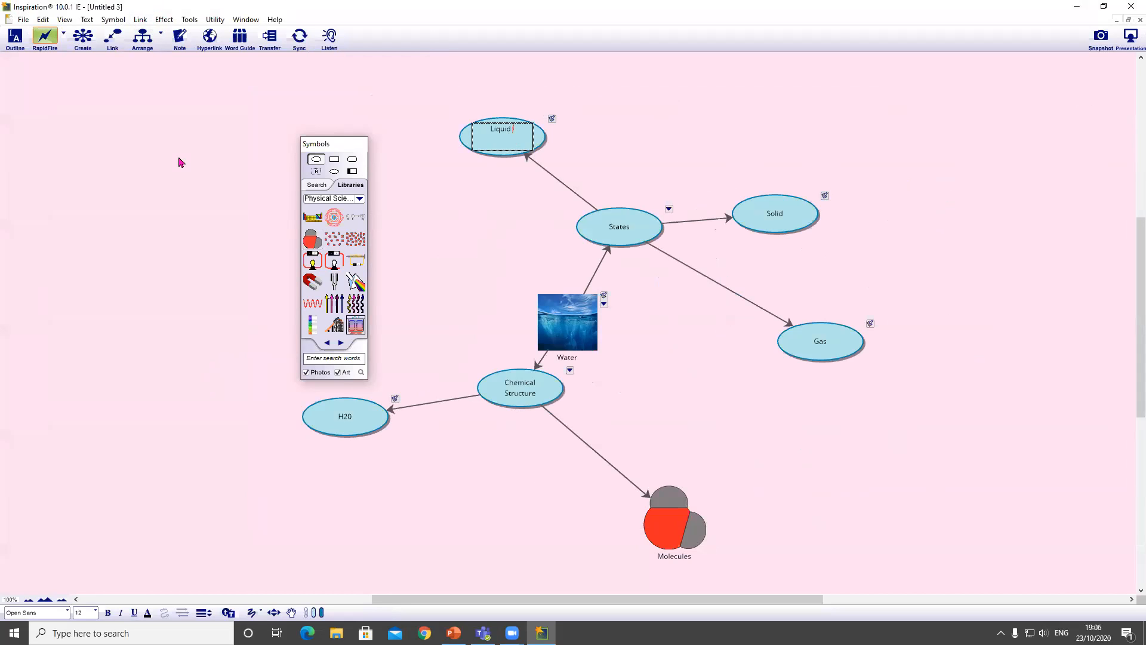
type("Cloud")
key("Return")
type("Fo")
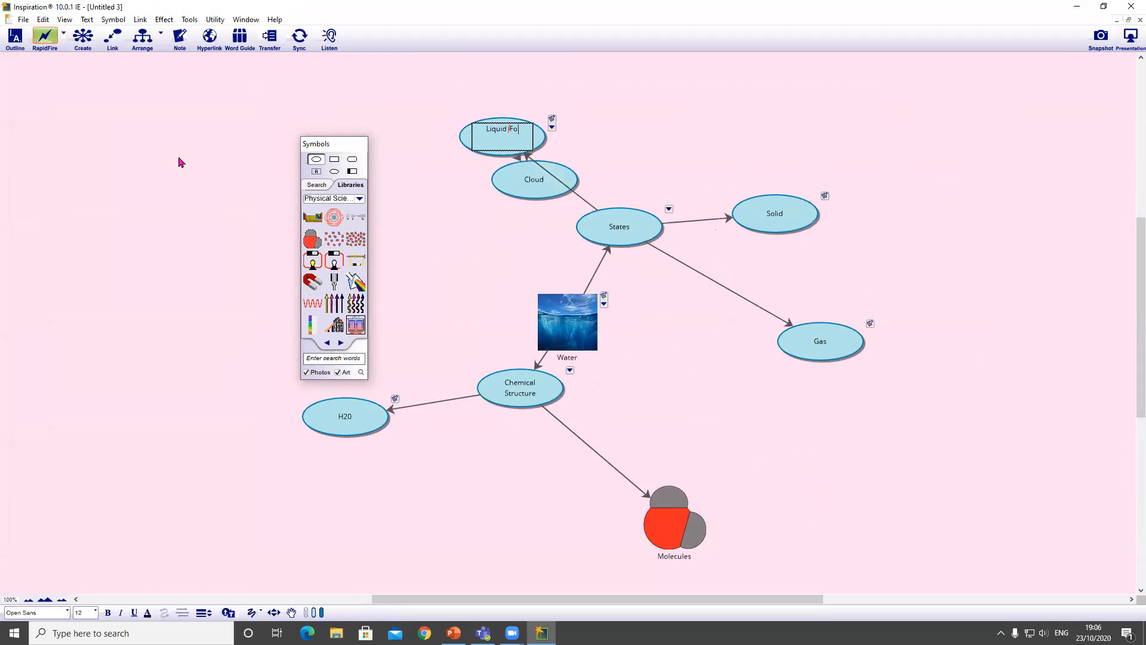
type("g /")
key("Return")
type("Rain")
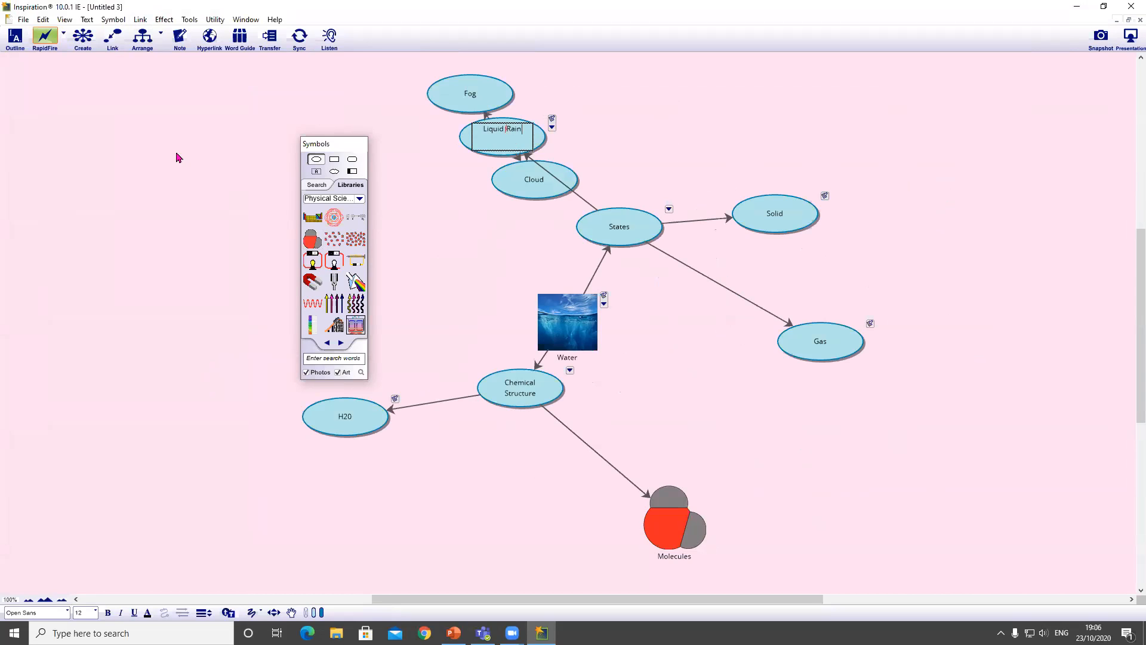
left_click(957, 269)
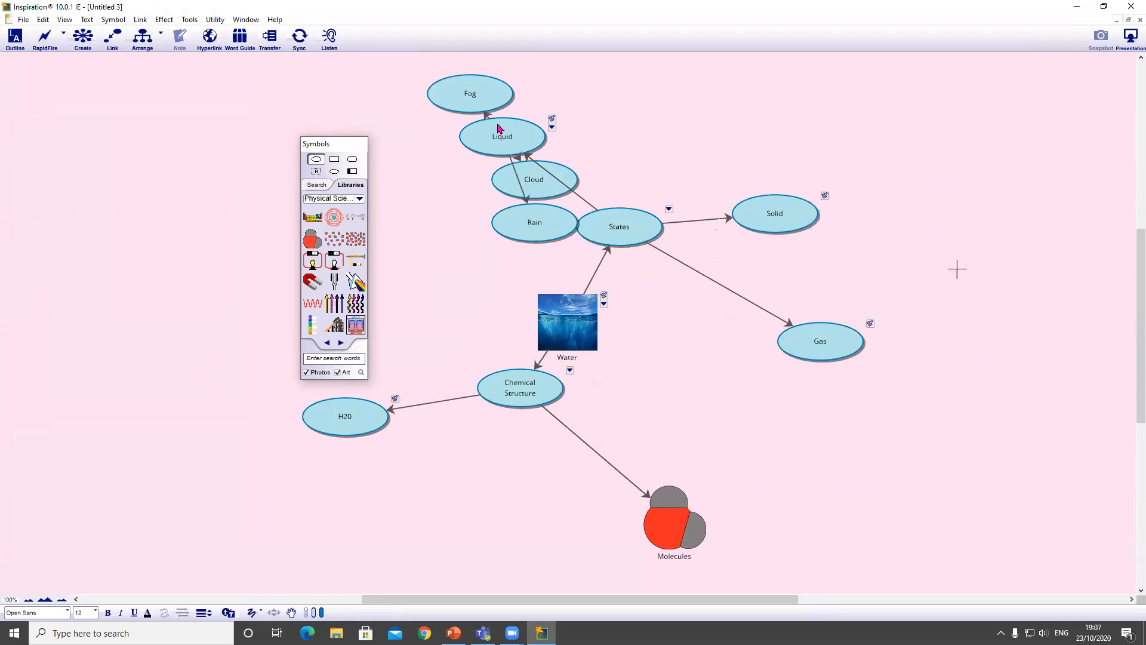
Move Liquid to the right above States and spread the Cloud and Rain topics out to its left
left_click_drag(500, 129, 651, 131)
left_click_drag(533, 186, 445, 160)
left_click(505, 214)
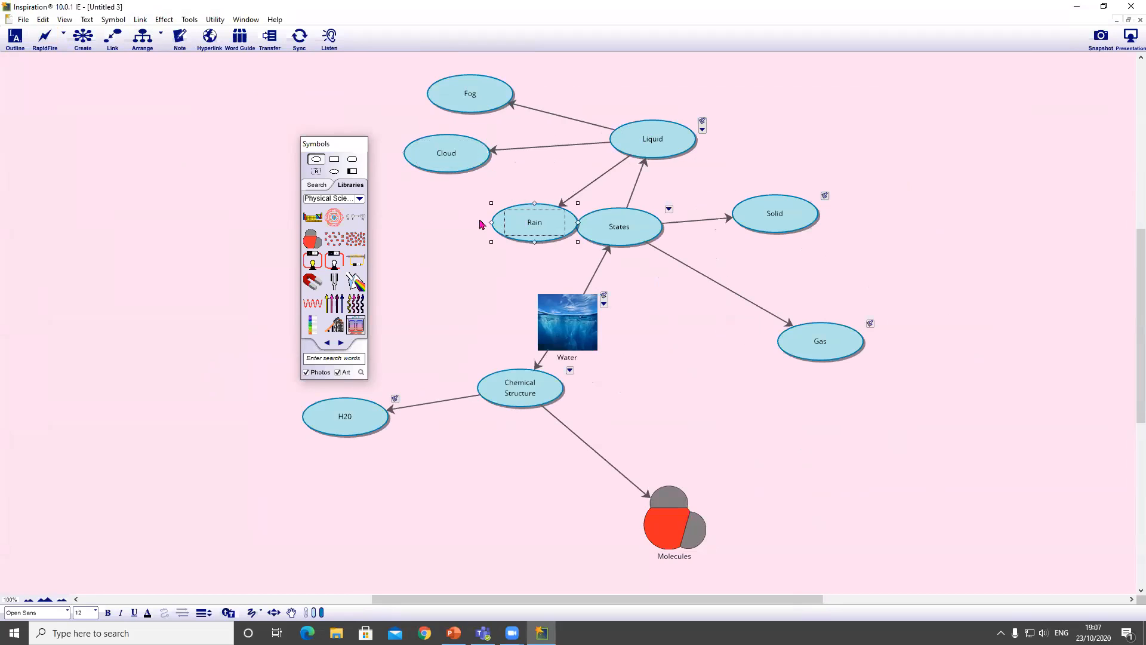
left_click_drag(481, 224, 412, 216)
Add a note reading "Example cloud." to the Cloud topic, with the Symbols palette and note box moved clear of the diagram
left_click(448, 154)
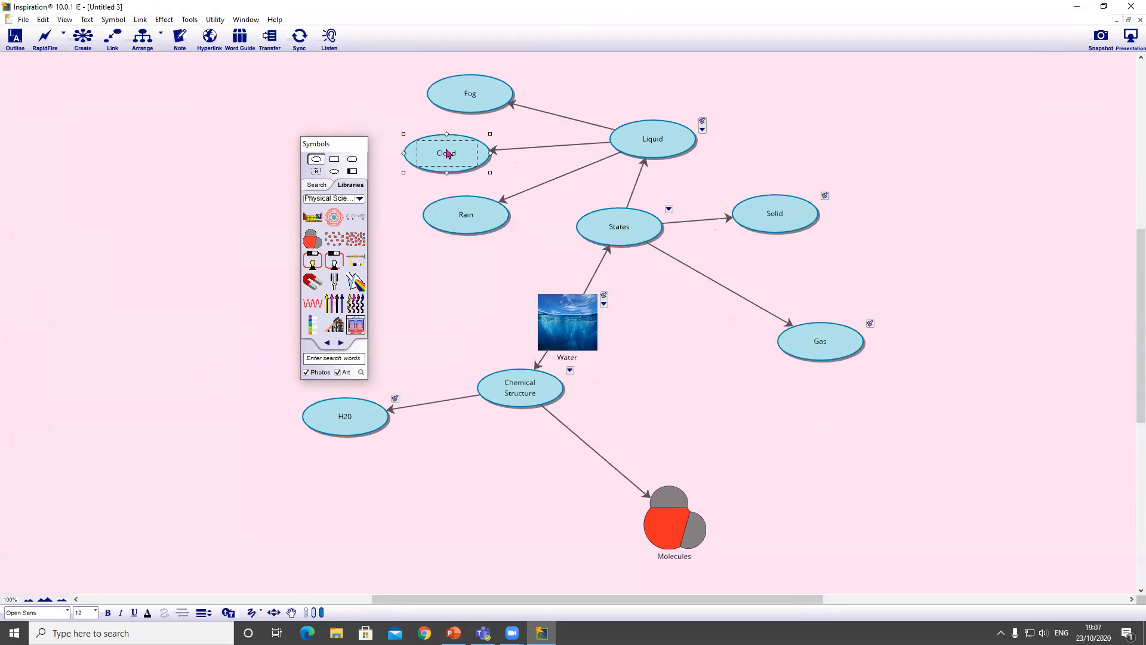
left_click_drag(351, 143, 227, 142)
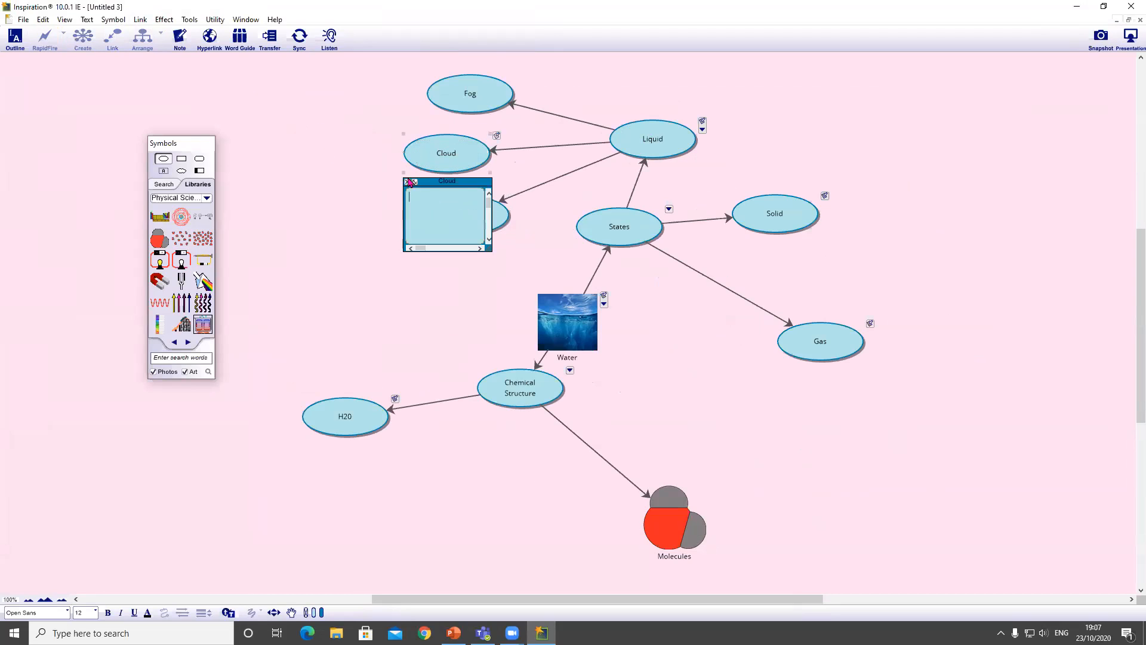
left_click_drag(454, 182, 301, 185)
left_click(308, 194)
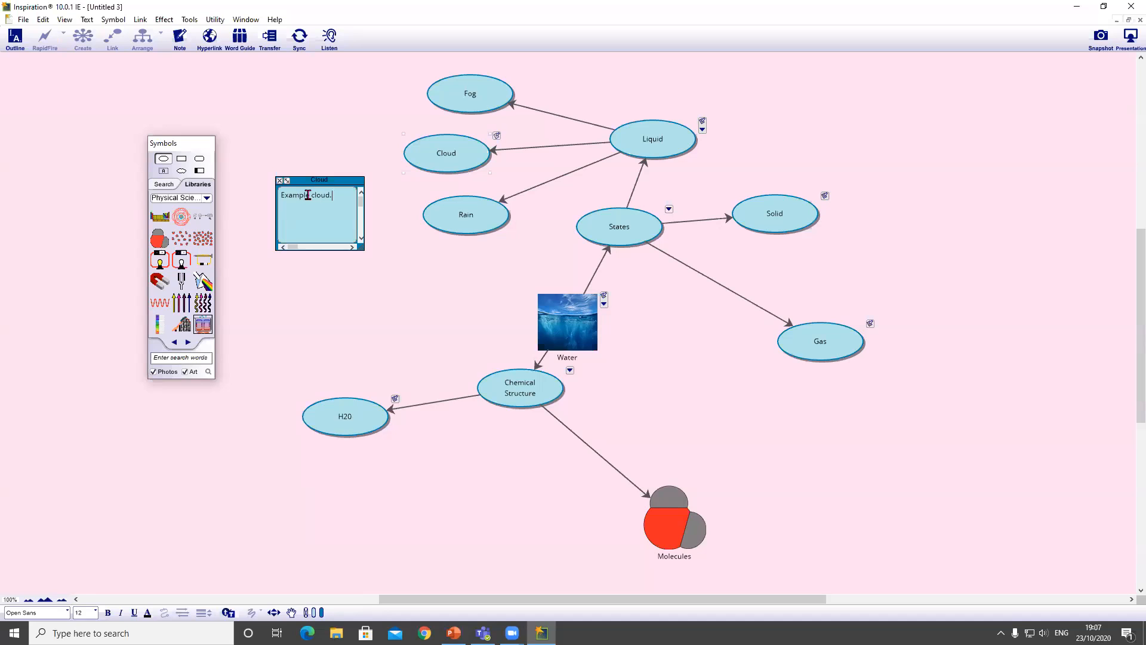
Insert the clouds picture from the desktop into the enlarged Cloud note, on its own line below the text, and close the note
left_click(1104, 7)
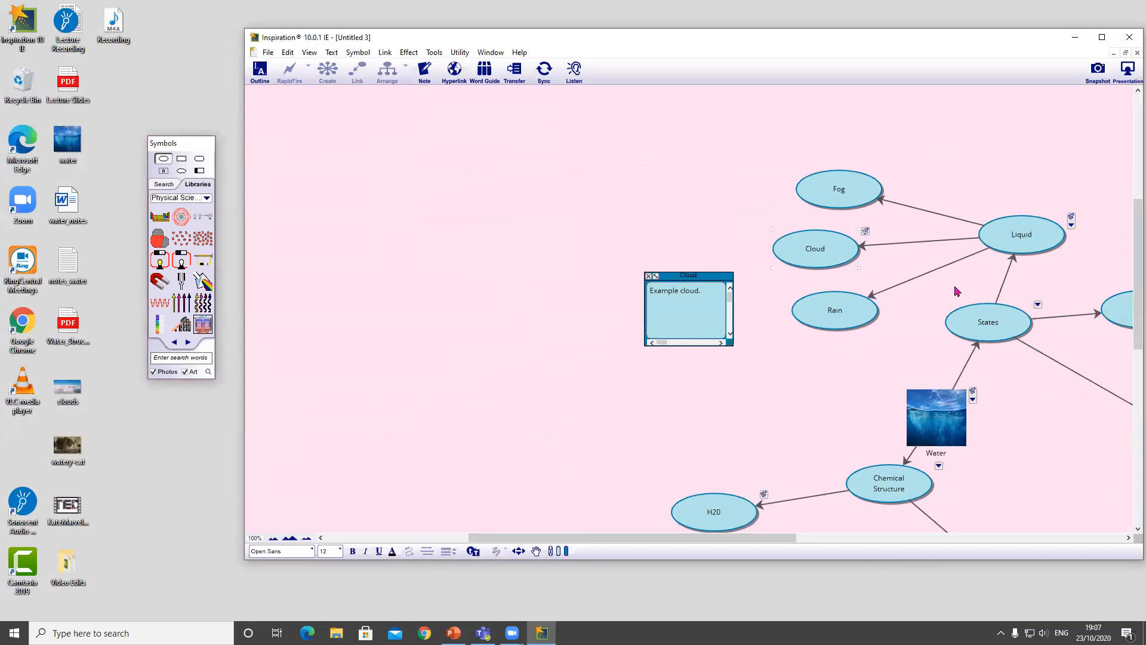
left_click_drag(67, 392, 675, 319)
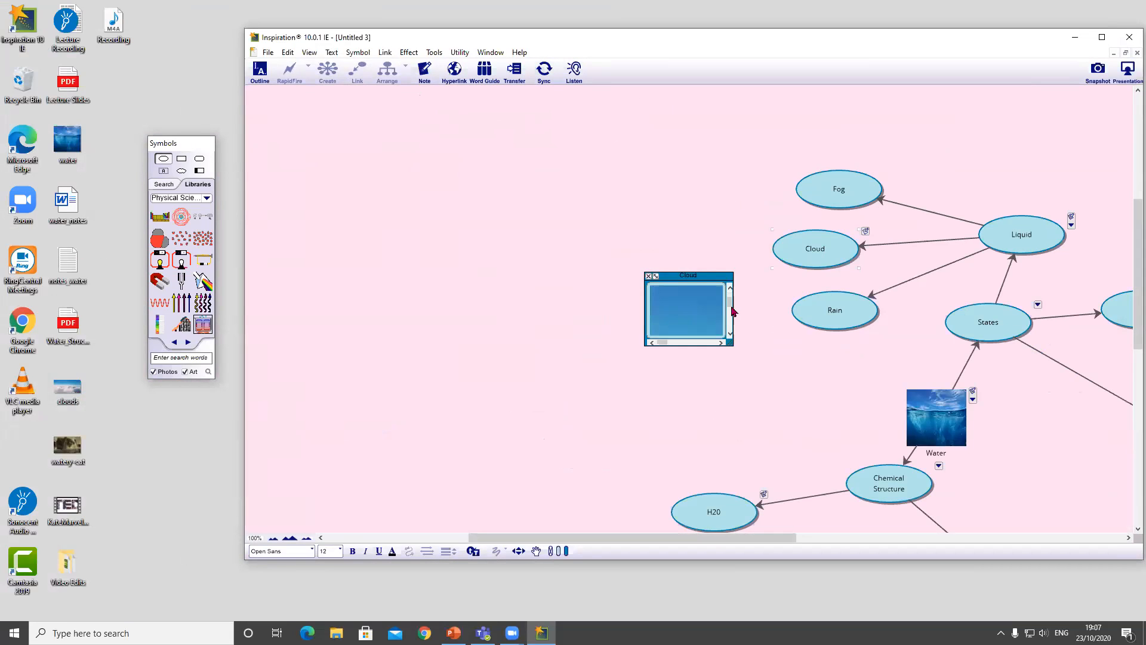
left_click_drag(734, 344, 926, 449)
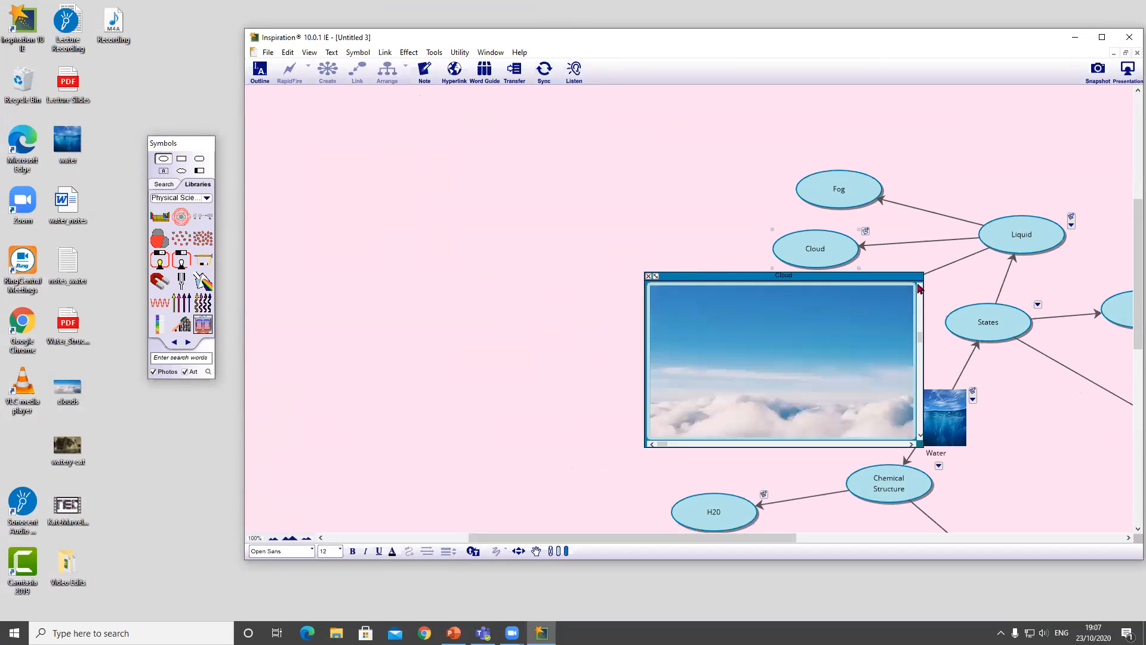
left_click_drag(924, 344, 922, 292)
key("BackSpace")
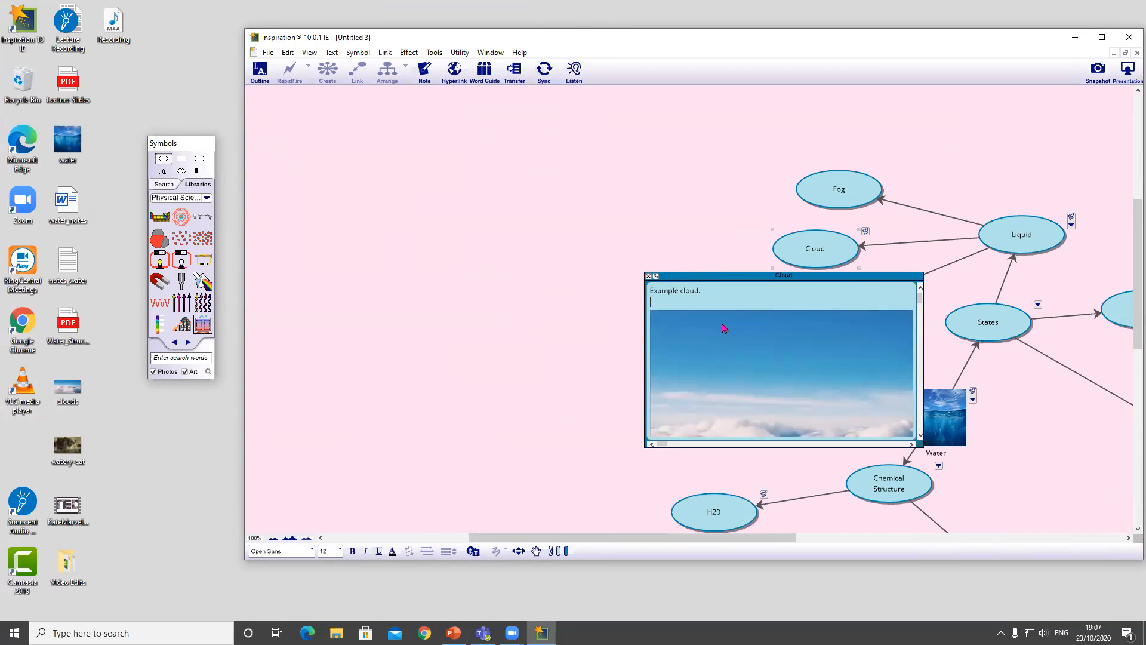
left_click(650, 277)
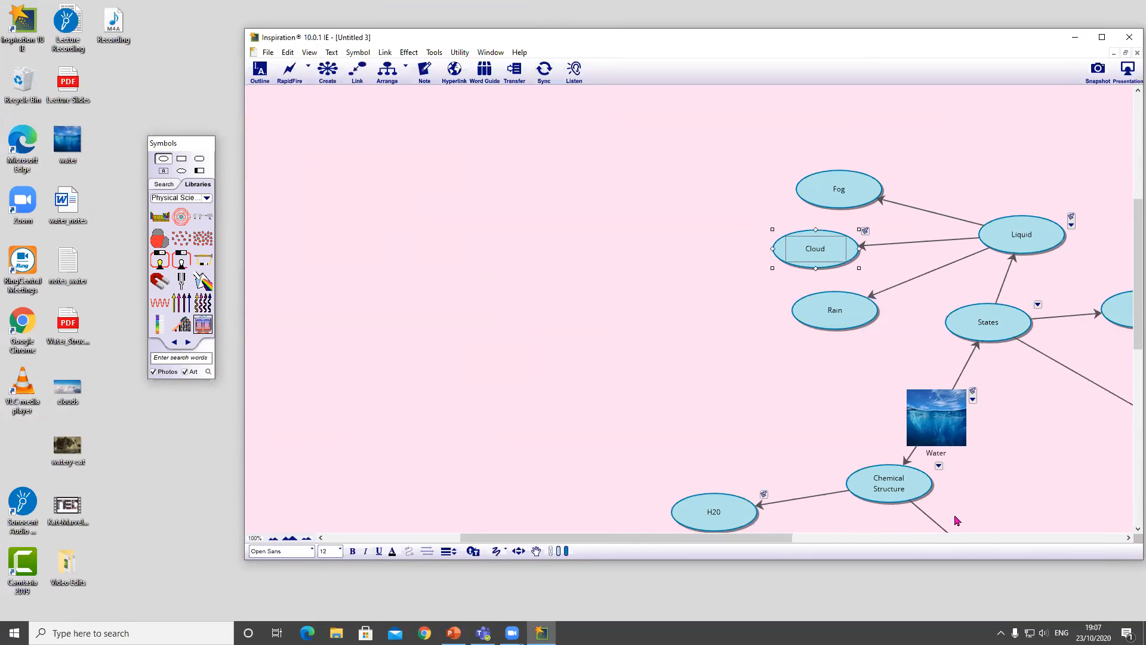
Add a Living Things topic linked from Liquid, to the upper right of it
left_click_drag(760, 540, 910, 545)
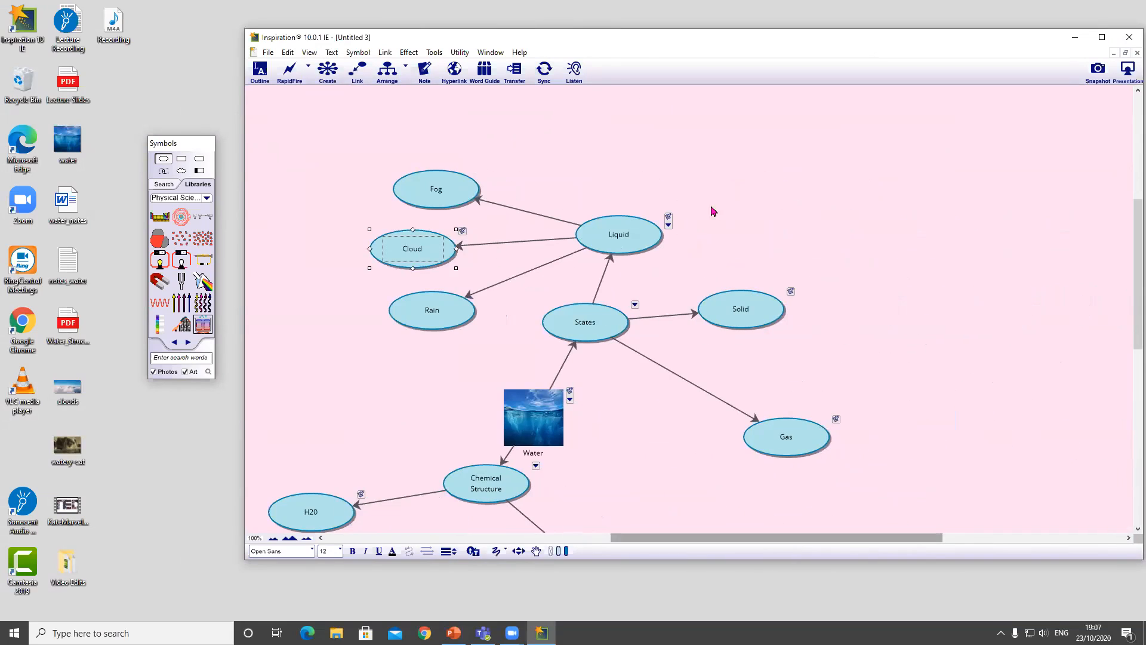
left_click(616, 244)
left_click(836, 178)
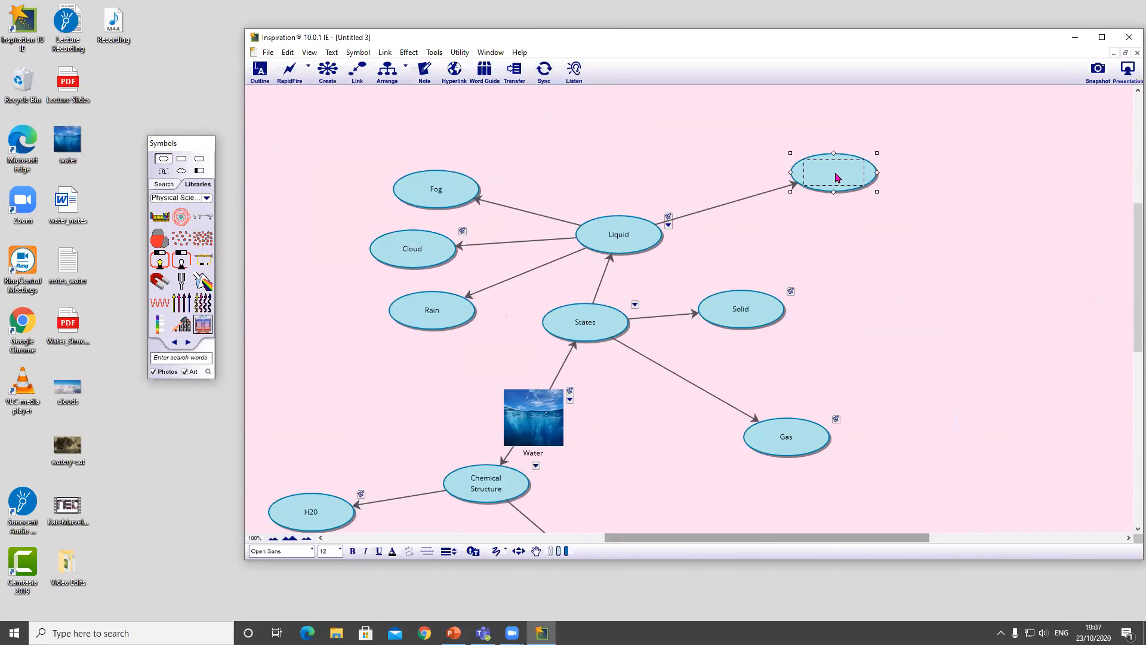
type("Living Th")
type("igns")
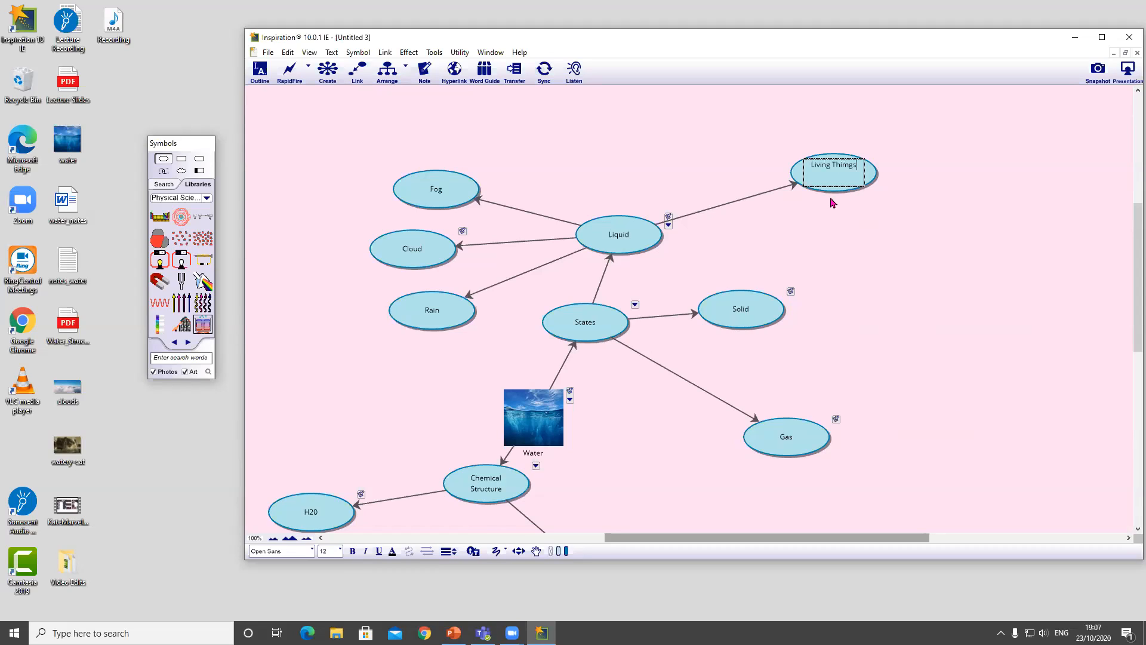
key("BackSpace")
key("BackSpace")
key("BackSpace")
type("ngs")
key("Escape")
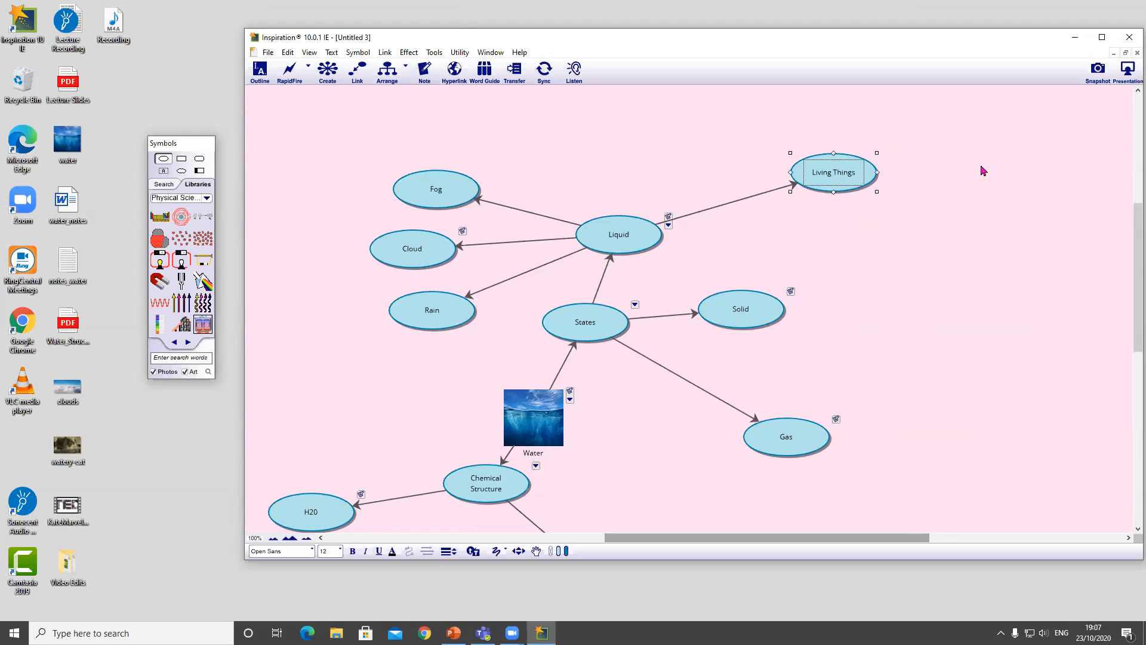
Add an Animals topic linked from Living Things, to its right
left_click(984, 170)
type("Animals")
left_click(1012, 321)
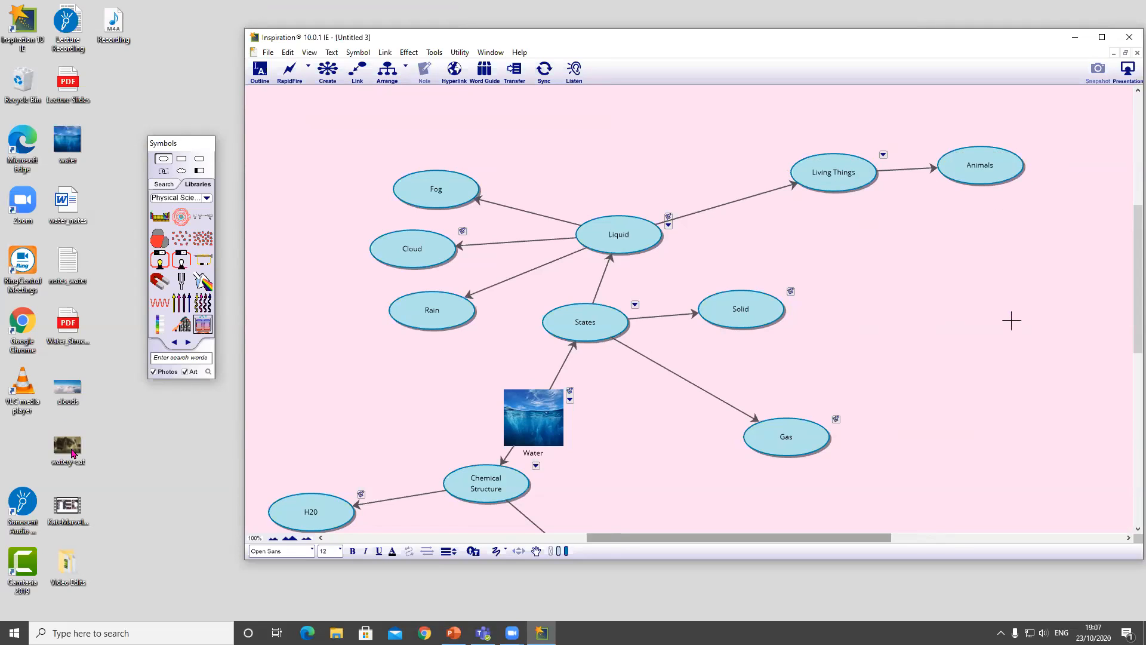
Replace the Animals topic's symbol with the watery-cat picture from the desktop and shrink it clear of Living Things
left_click(990, 165)
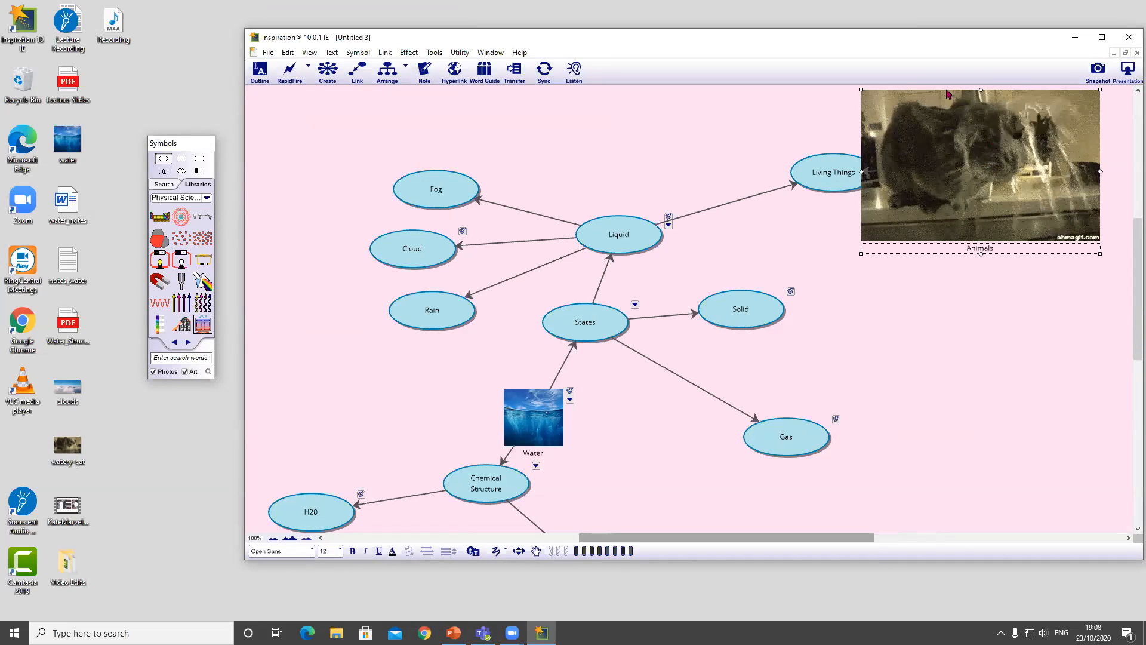
left_click_drag(862, 91, 953, 154)
left_click(1005, 481)
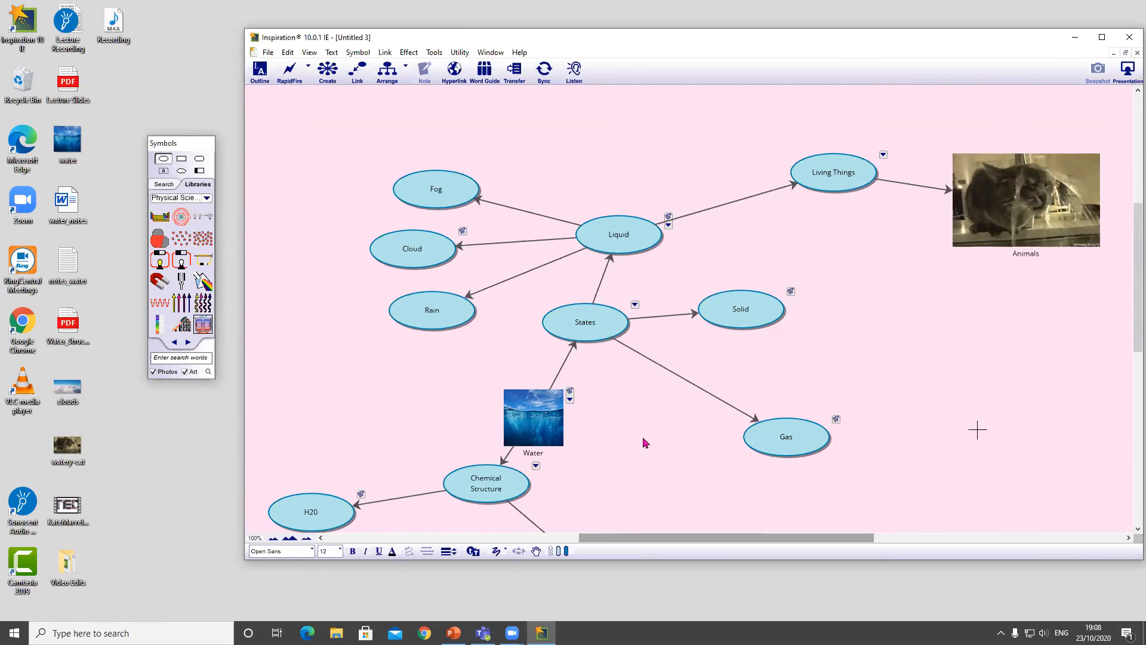
Move the Molecules picture closer to Chemical Structure and add a Heat topic linked below it
scroll(1129, 317, "down", 2)
scroll(1129, 316, "down", 8)
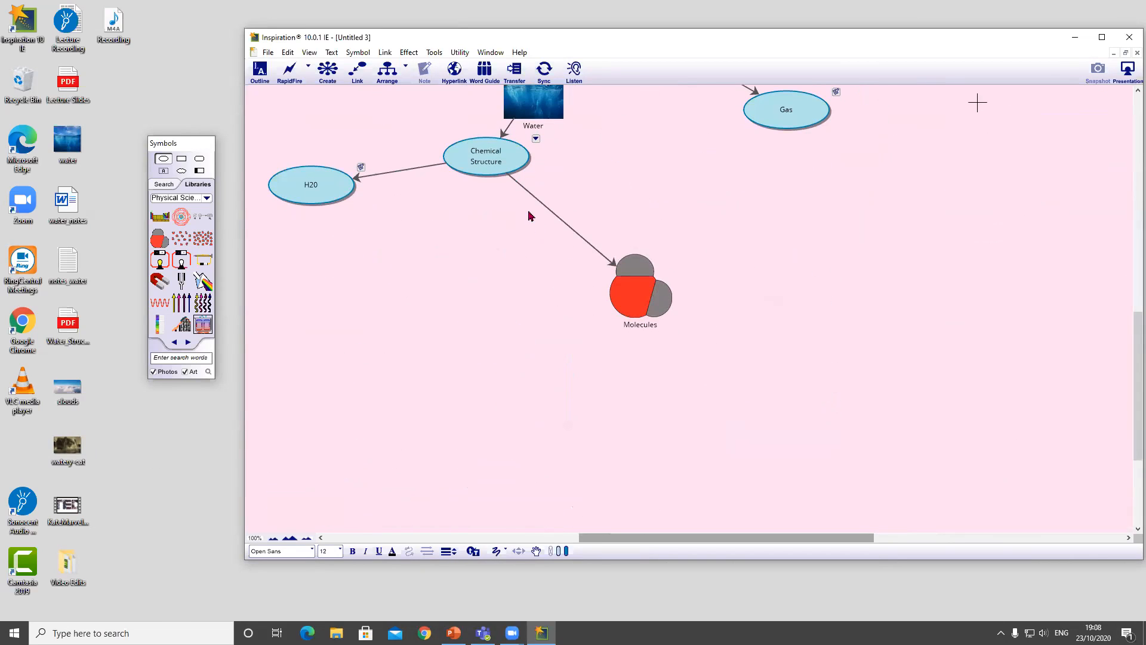
left_click_drag(635, 283, 610, 222)
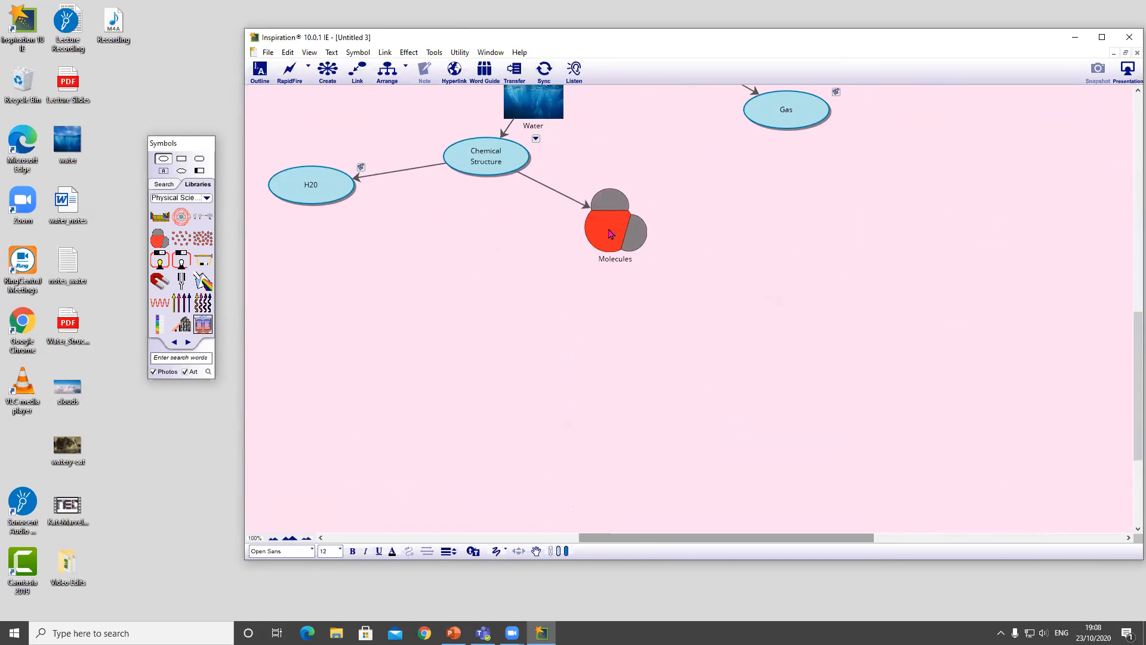
left_click(628, 341)
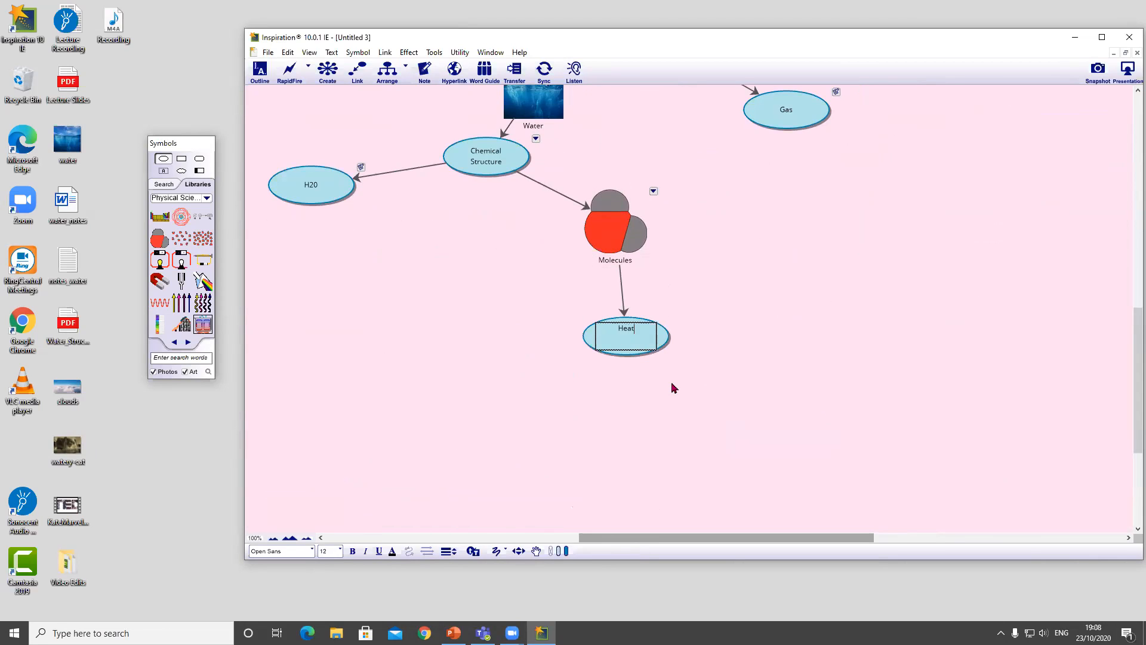
type("Heat")
left_click(811, 345)
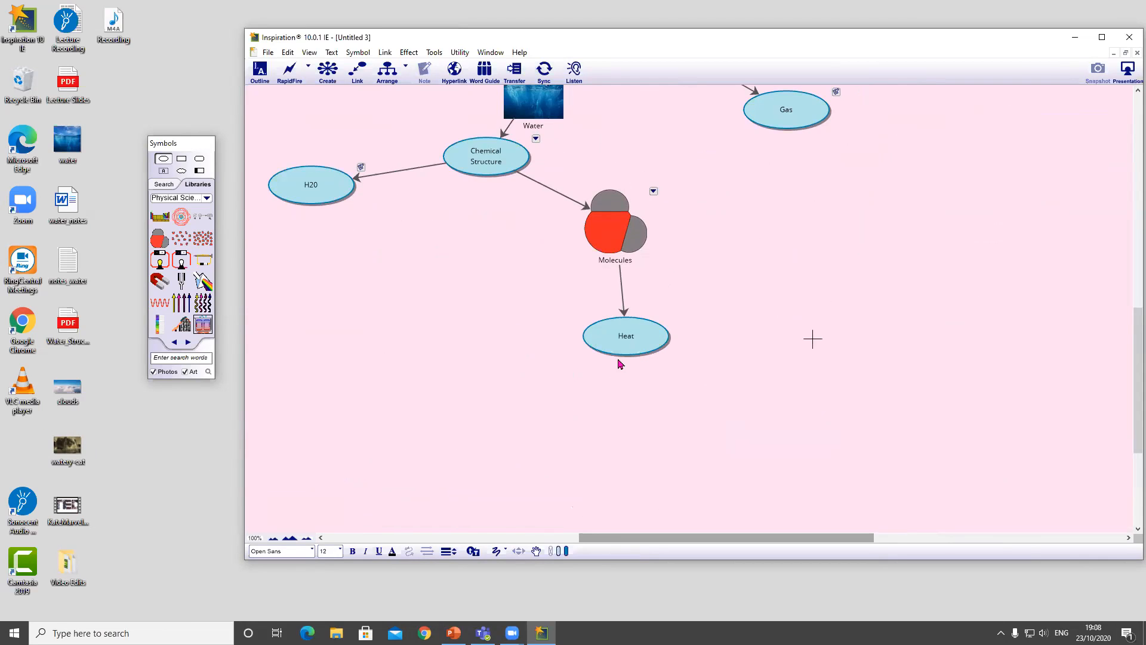
Replace the Heat topic's symbol with the thermometer and hot ground picture from the Science weather library
left_click(207, 198)
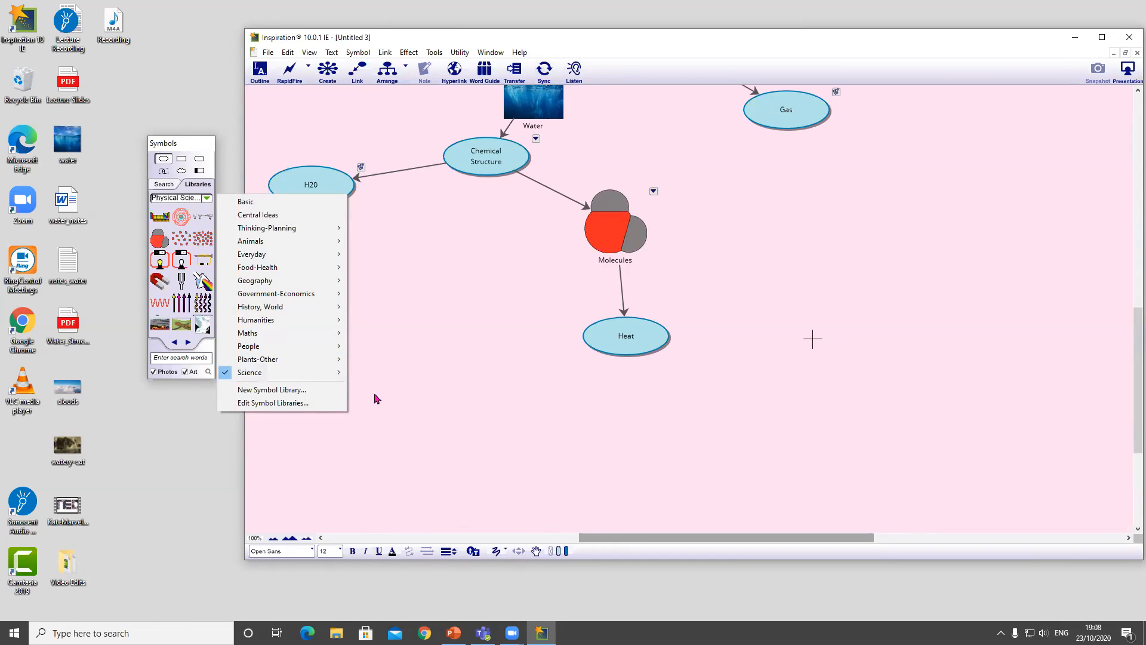
mouse_move(334, 373)
left_click(392, 439)
left_click_drag(203, 302, 623, 333)
Place the yellow sun symbol below Heat, link Heat to it, and label it Sun
left_click_drag(170, 220, 633, 429)
left_click(619, 366)
left_click_drag(619, 369, 622, 447)
left_click(619, 463)
left_click(629, 491)
type("Sun")
left_click(878, 353)
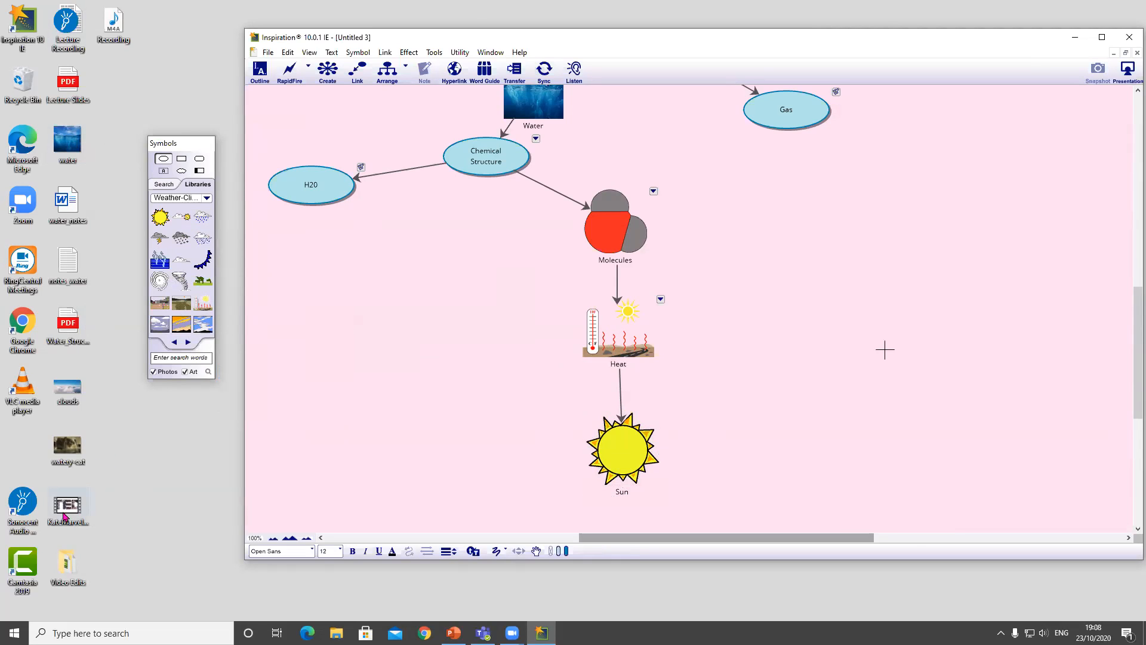
Insert the TED talk video file from the desktop to the left of the Sun symbol and link Sun to it
left_click_drag(65, 503, 484, 444)
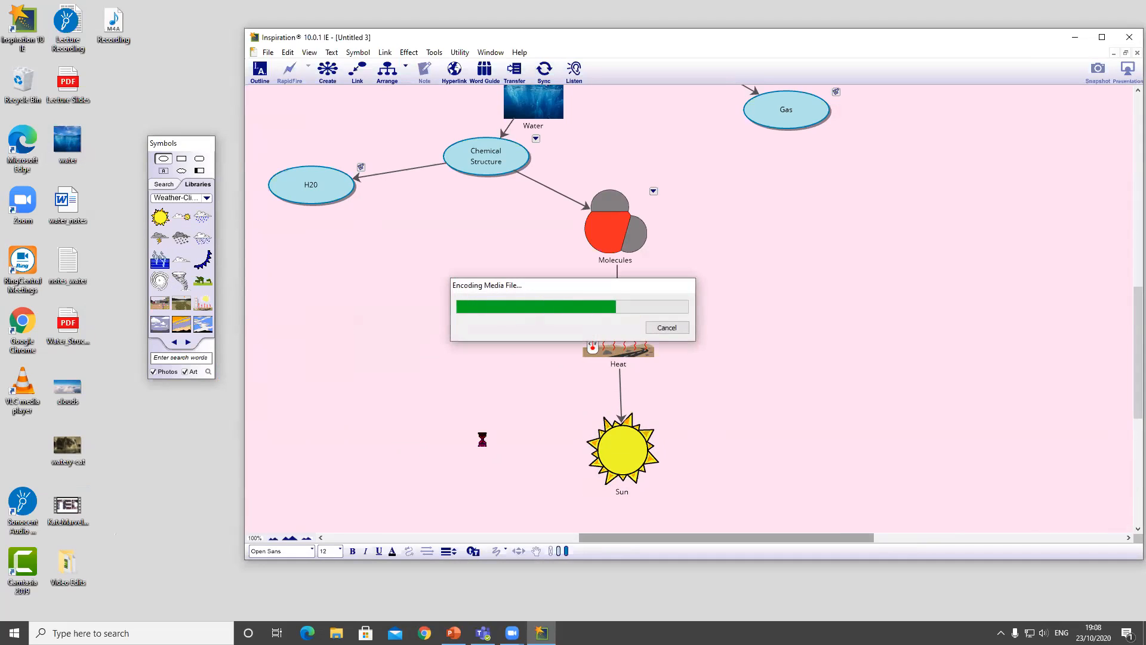
left_click_drag(484, 443, 491, 458)
left_click(603, 457)
left_click_drag(587, 458, 486, 453)
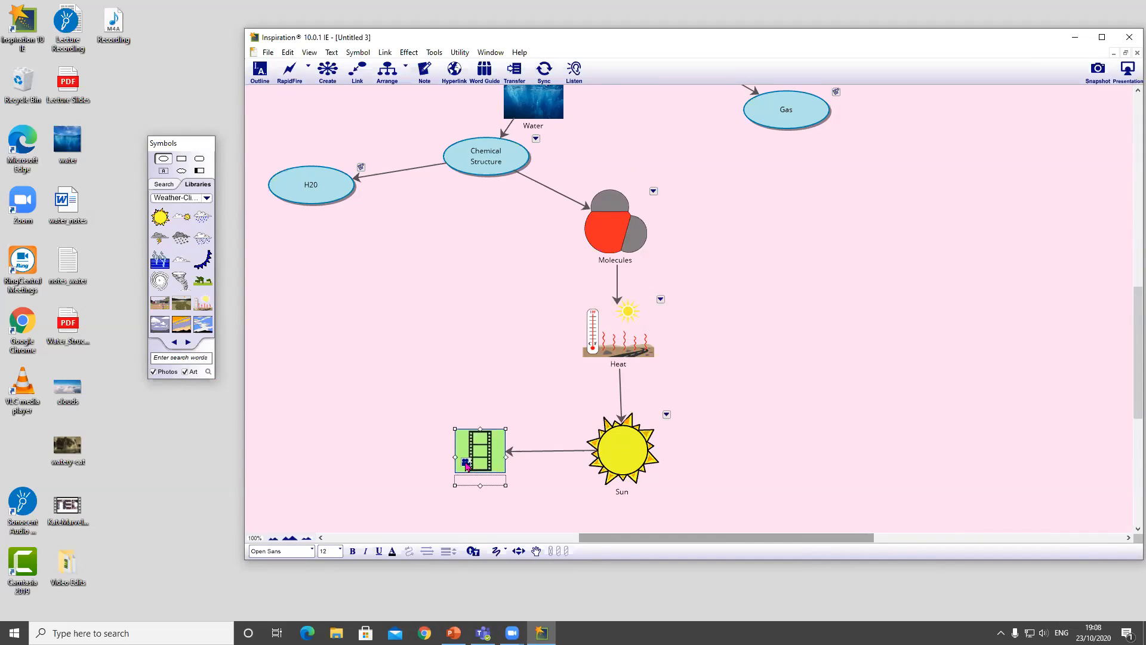
scroll(466, 466, "down", 3)
left_click(464, 466)
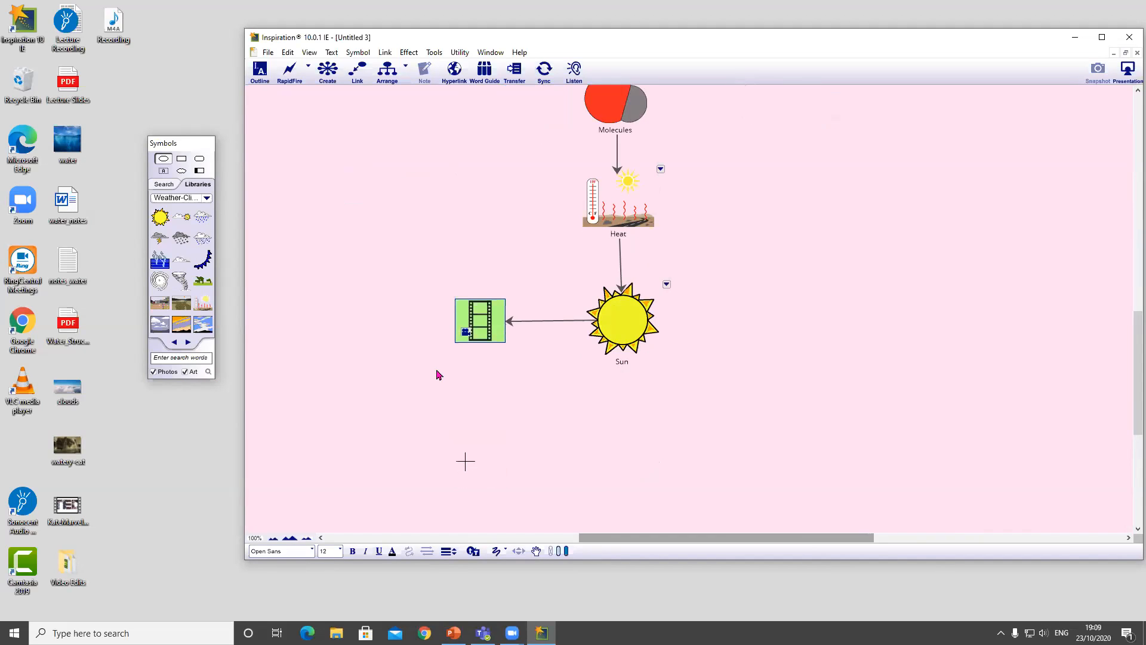
Play the inserted video, pause it partway, and close the player
double_click(469, 336)
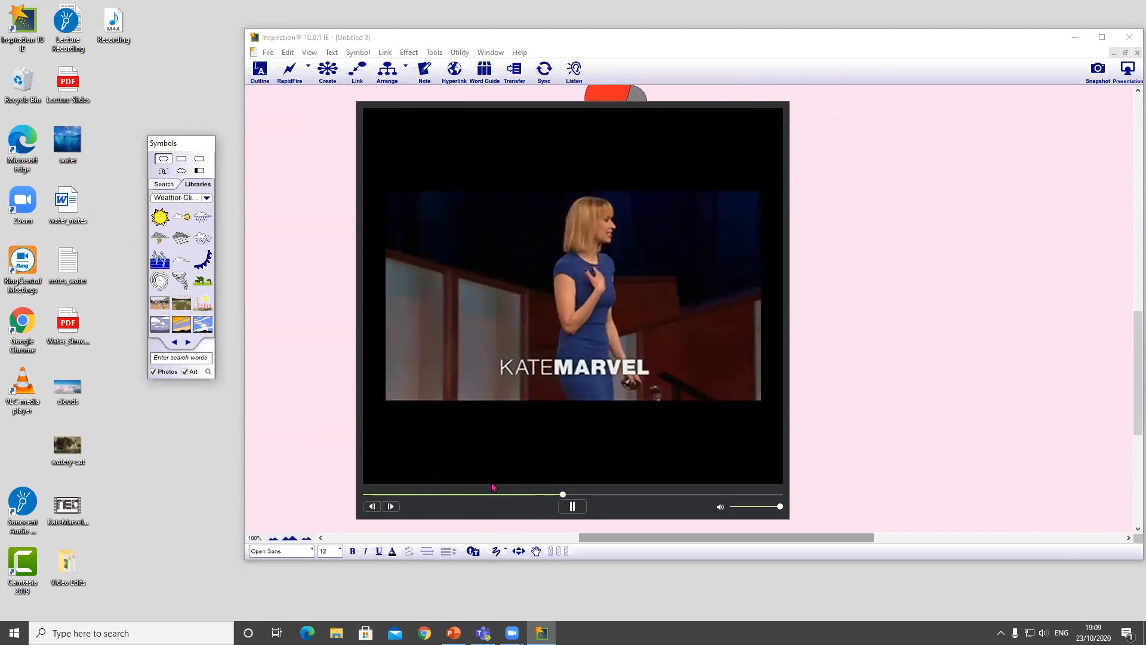
left_click(577, 505)
left_click(1073, 412)
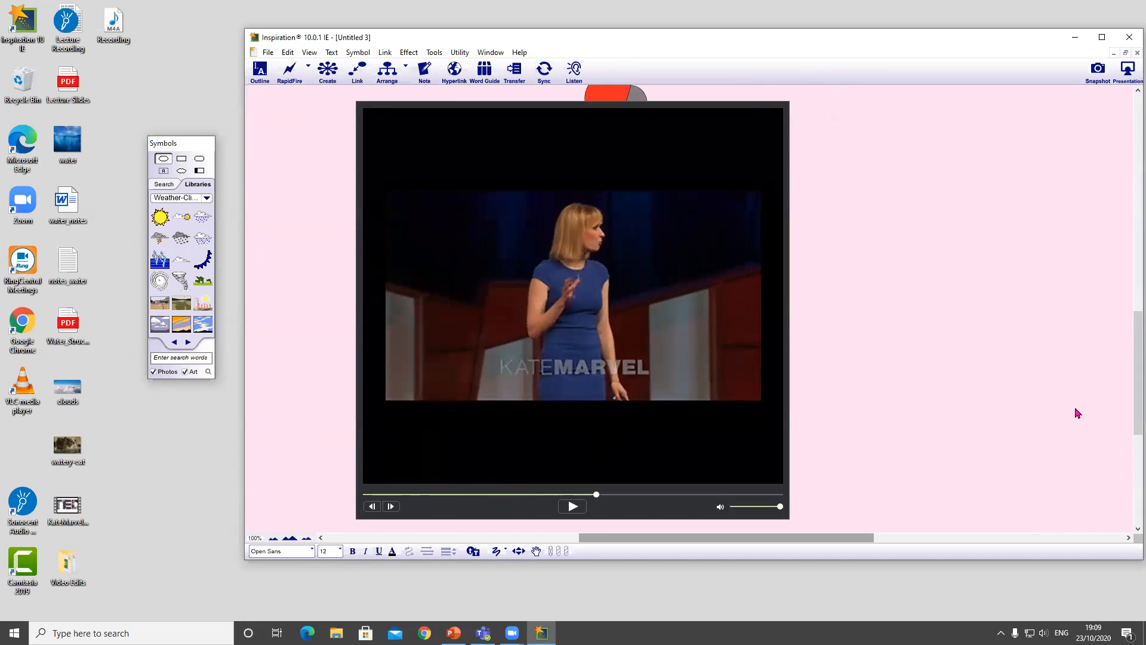
Insert the Recording audio file left of the Water picture as a topic labelled Lecture Recording, and link Water to it
left_click_drag(1130, 407, 1131, 292)
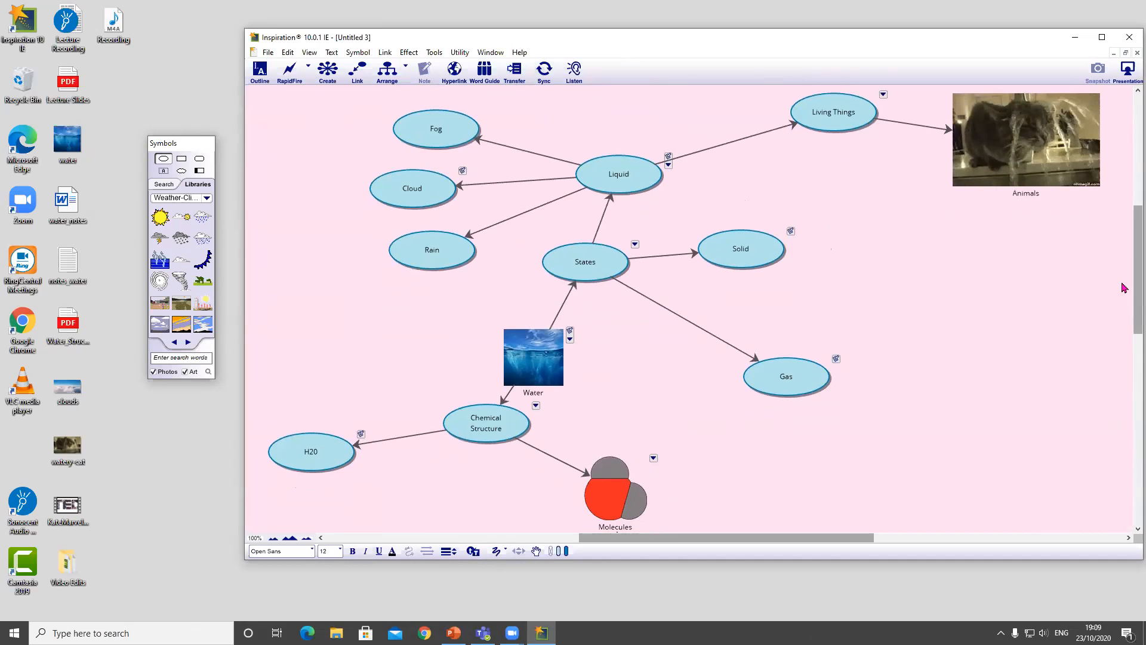
left_click_drag(114, 23, 403, 346)
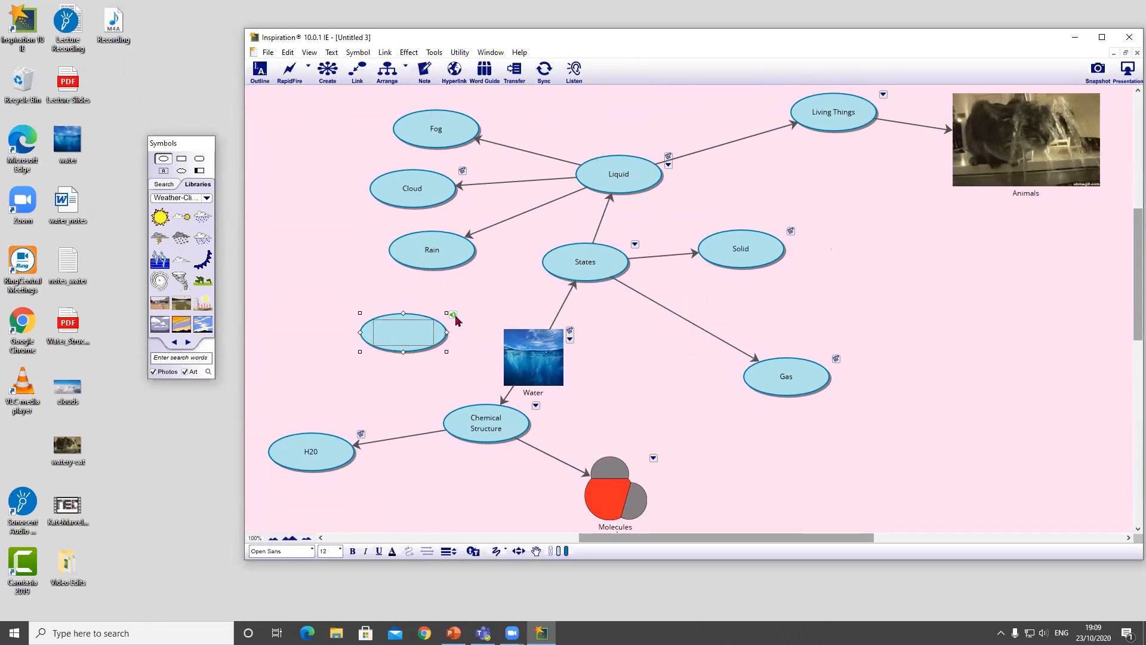
left_click(455, 317)
type("Lecture Recording")
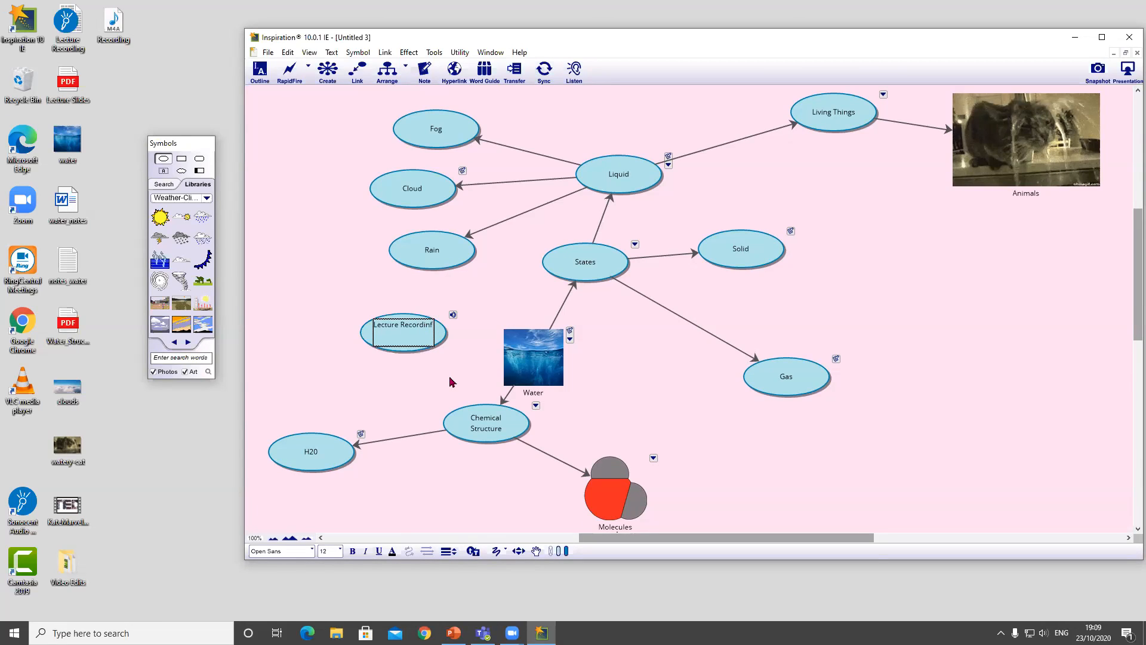
left_click(506, 363)
left_click_drag(505, 363, 412, 339)
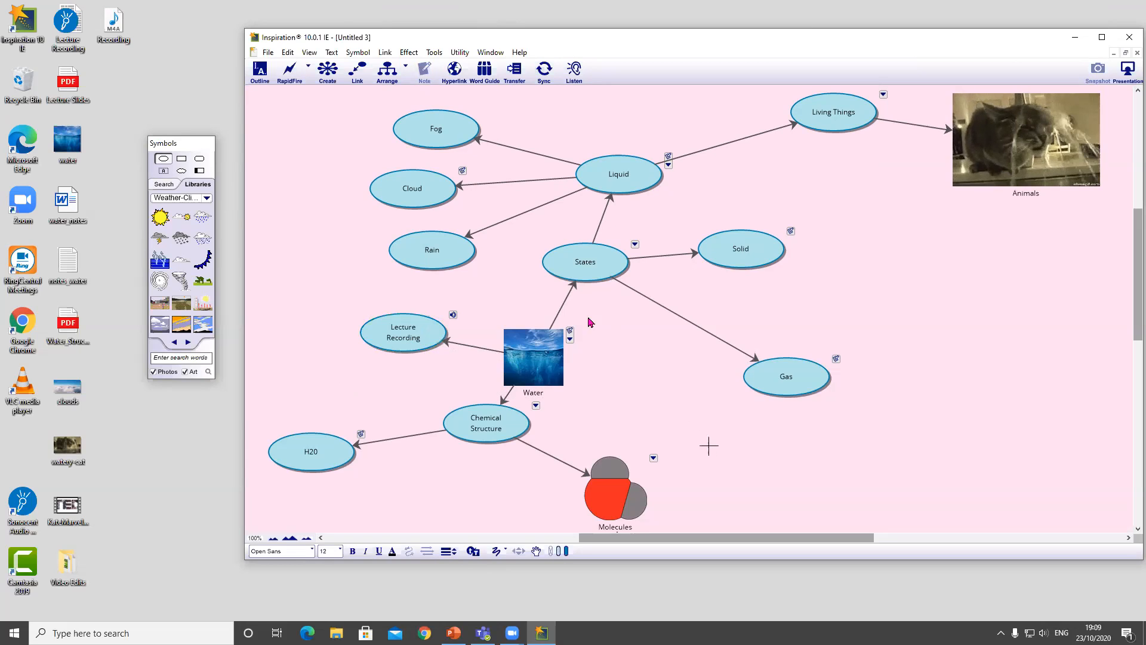
Play the audio attached to the Lecture Recording topic
left_click(452, 317)
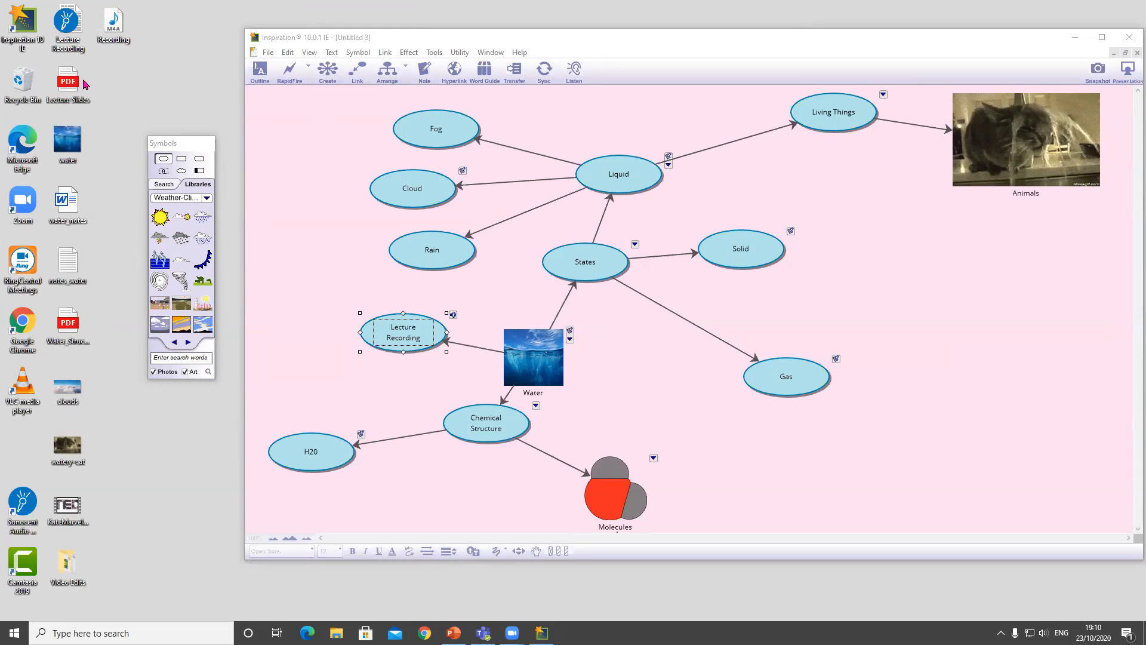
Insert Lecture Slides.pdf from the desktop to the upper right of Gas, link Gas to it, and test-open the file
left_click_drag(84, 80, 927, 313)
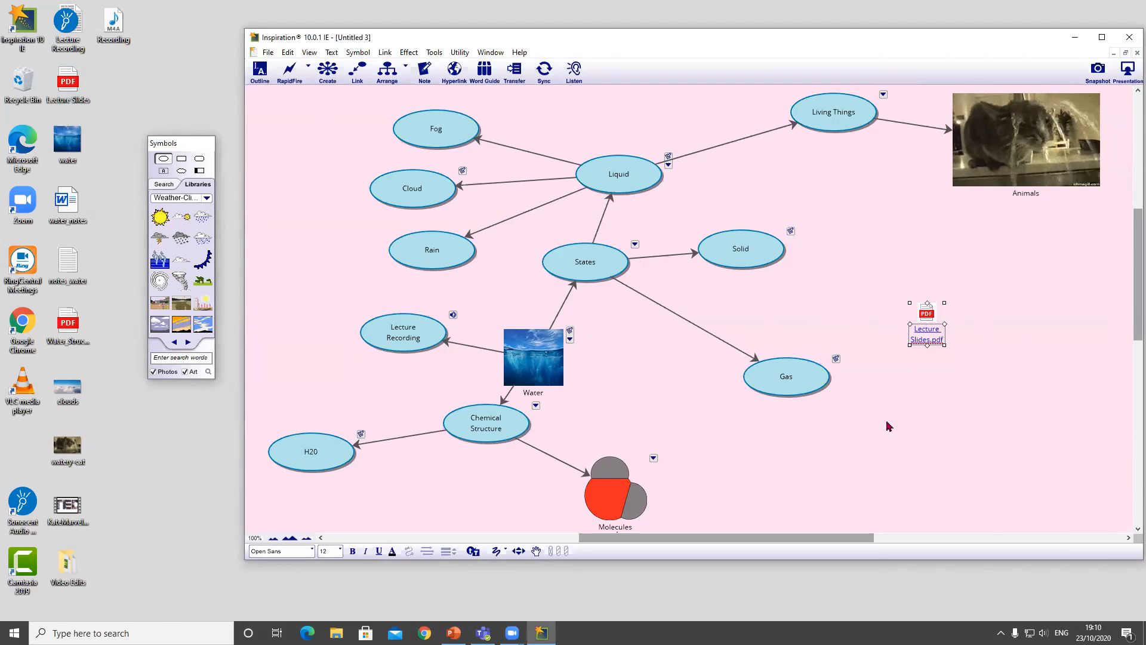
left_click(781, 360)
left_click_drag(786, 357, 927, 311)
left_click(967, 383)
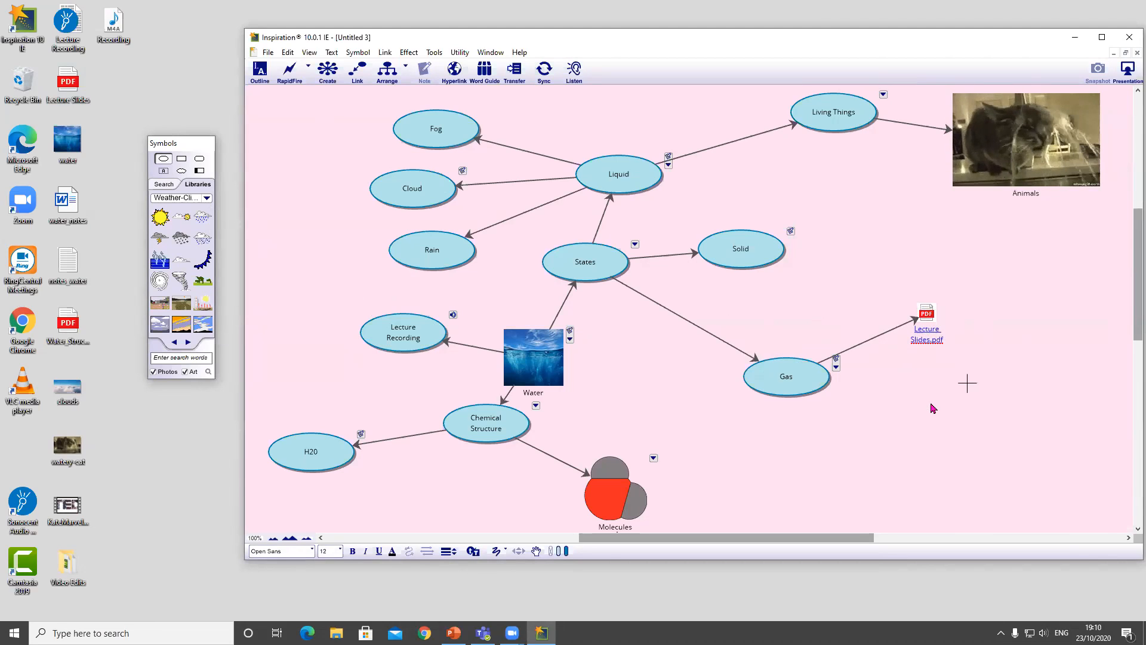
left_click(929, 329)
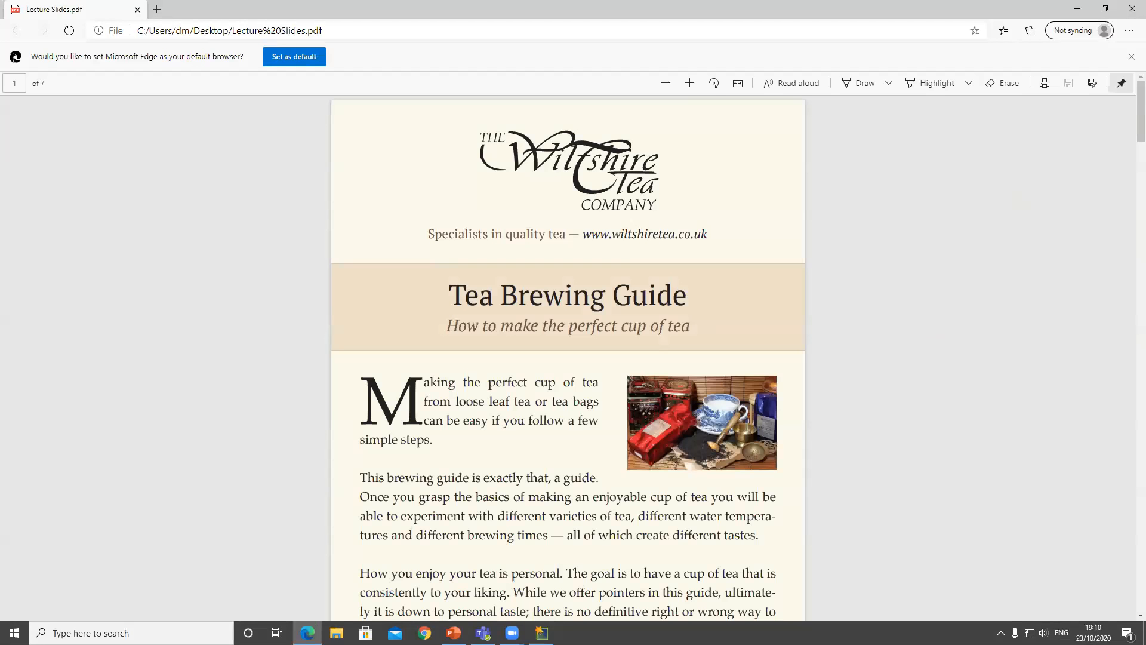
left_click(1130, 7)
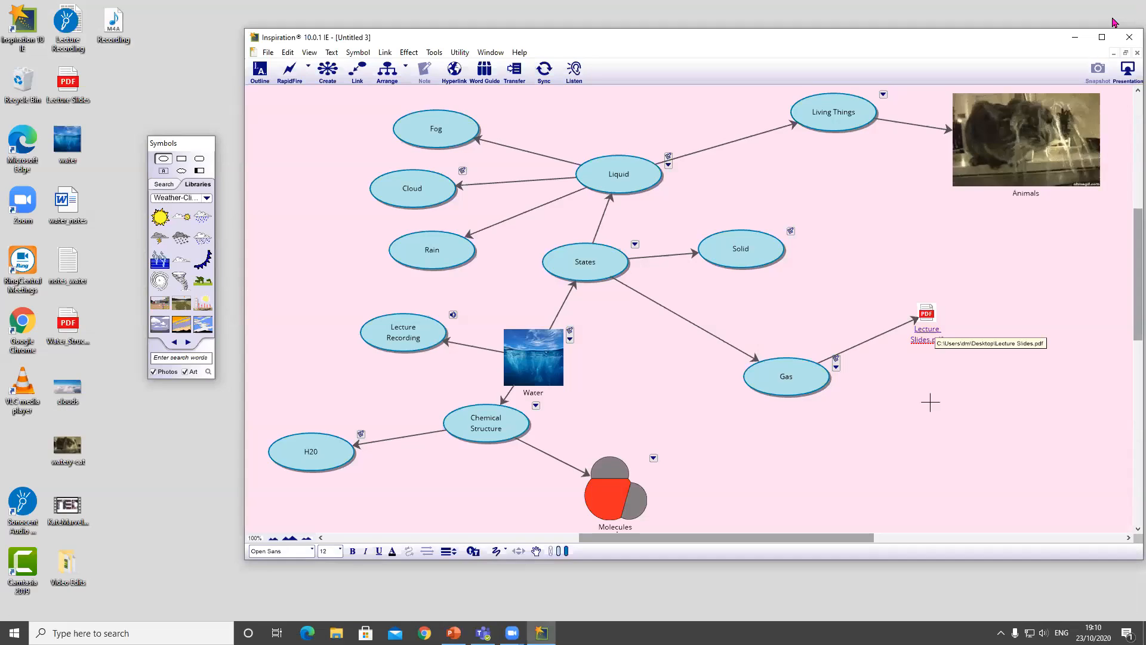
Insert the water_notes document from the desktop below Lecture Slides.pdf, link Gas to it, and test its hyperlink
left_click_drag(68, 206, 938, 400)
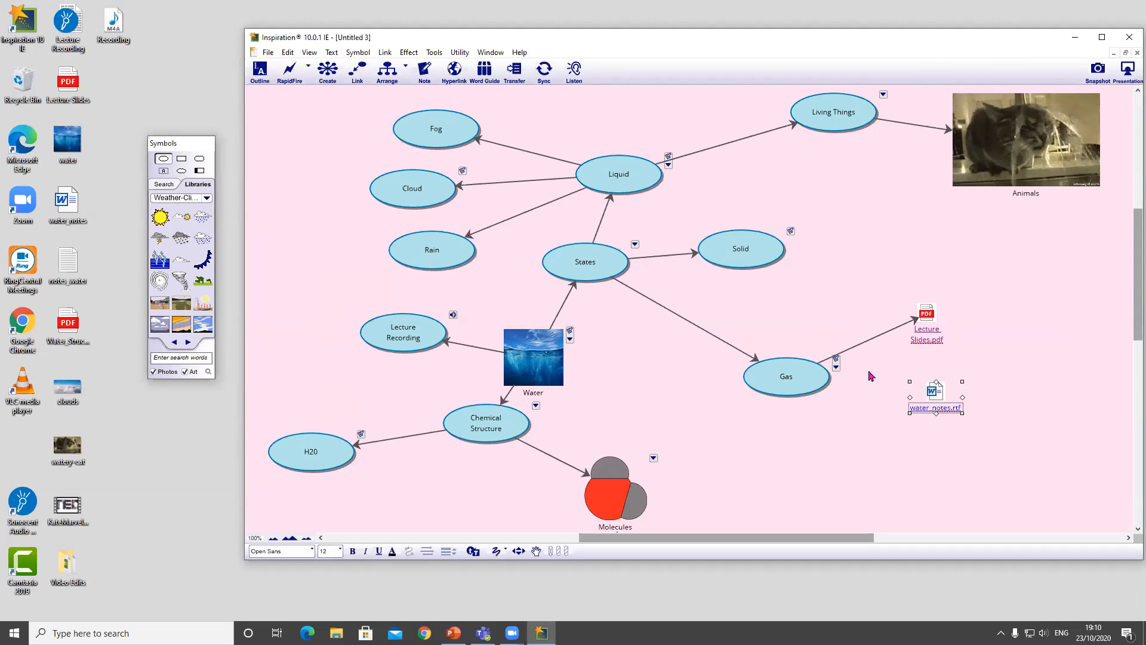
left_click(816, 397)
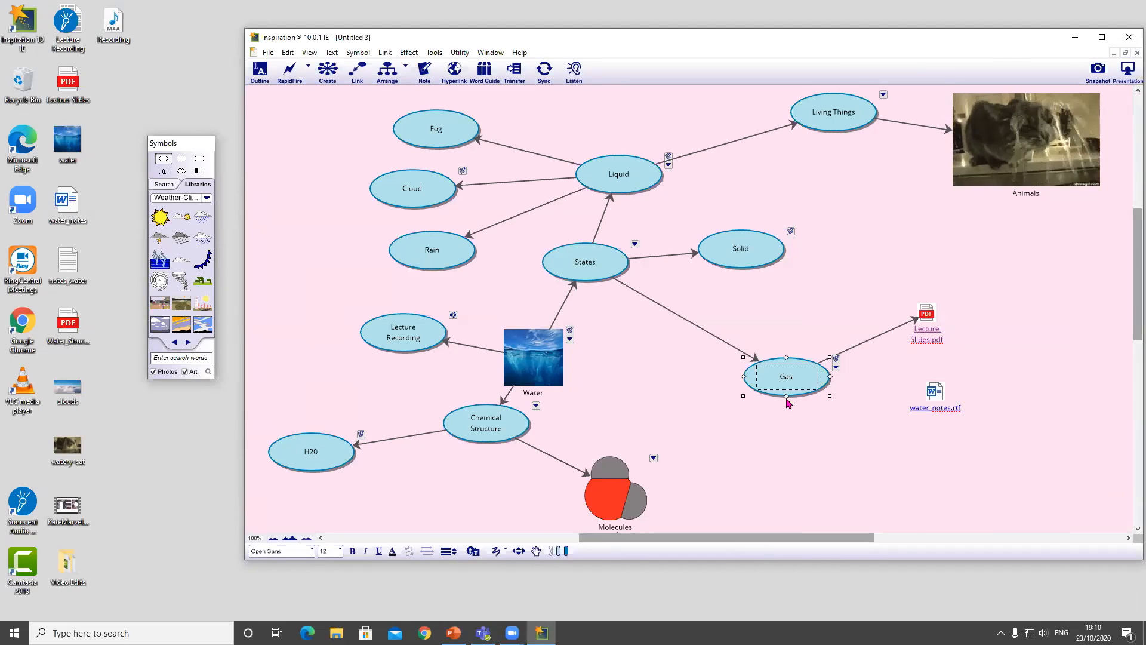
left_click_drag(788, 400, 938, 413)
left_click(936, 410)
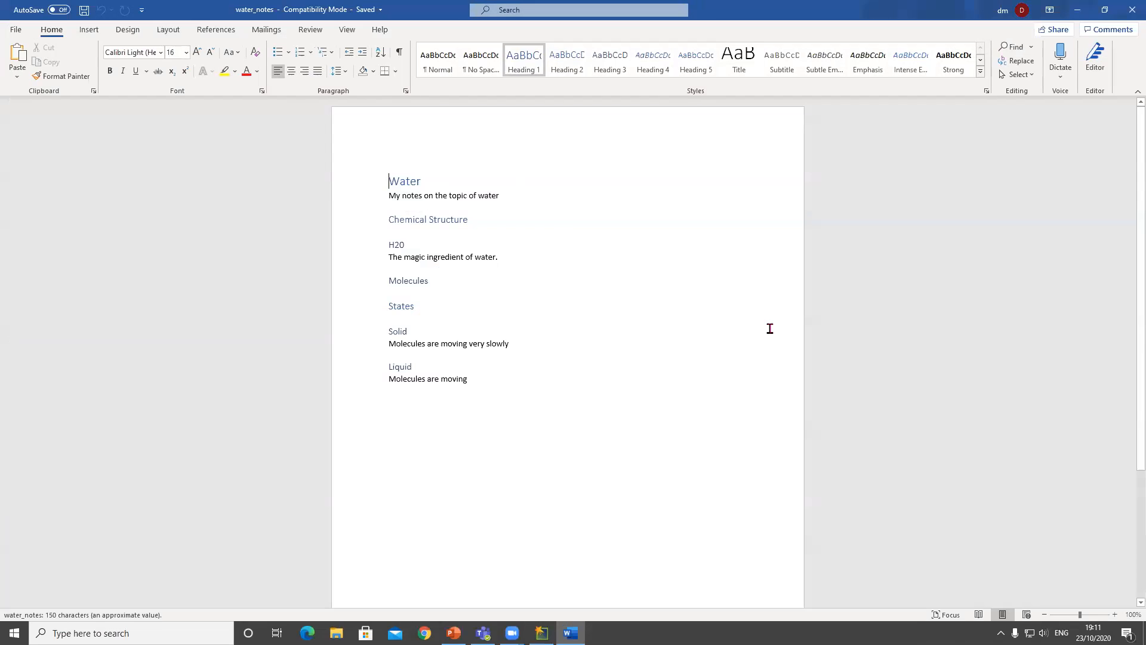
left_click(1131, 14)
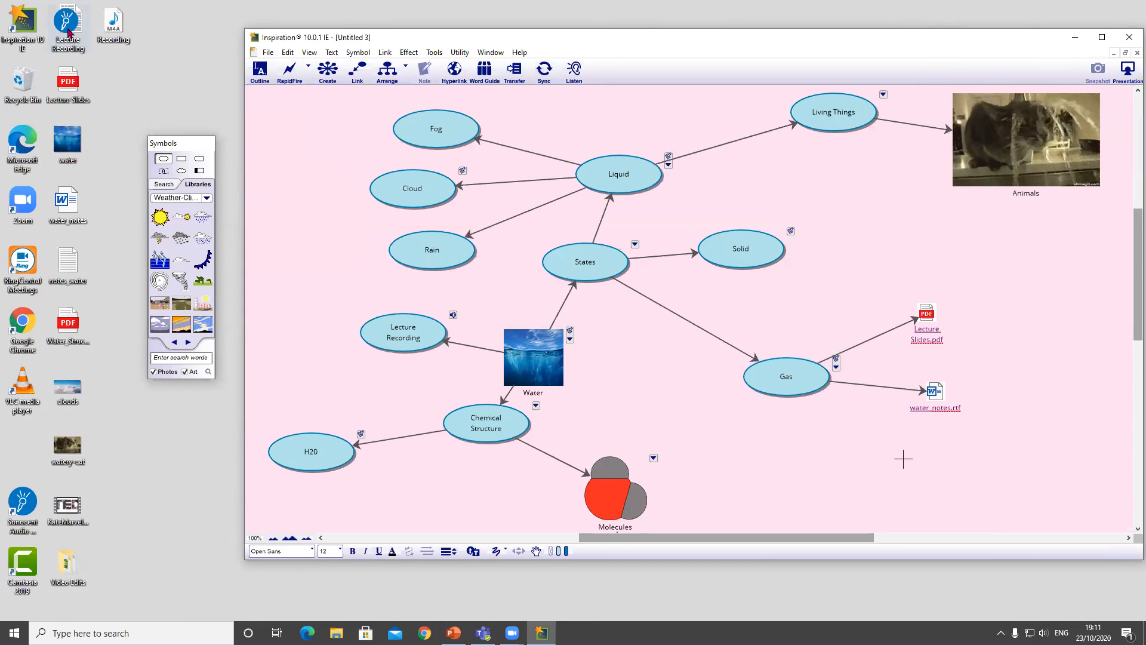
Insert the Lecture Recording.ran file from the desktop below Gas, linked from Gas, and test its hyperlink
left_click_drag(68, 33, 840, 459)
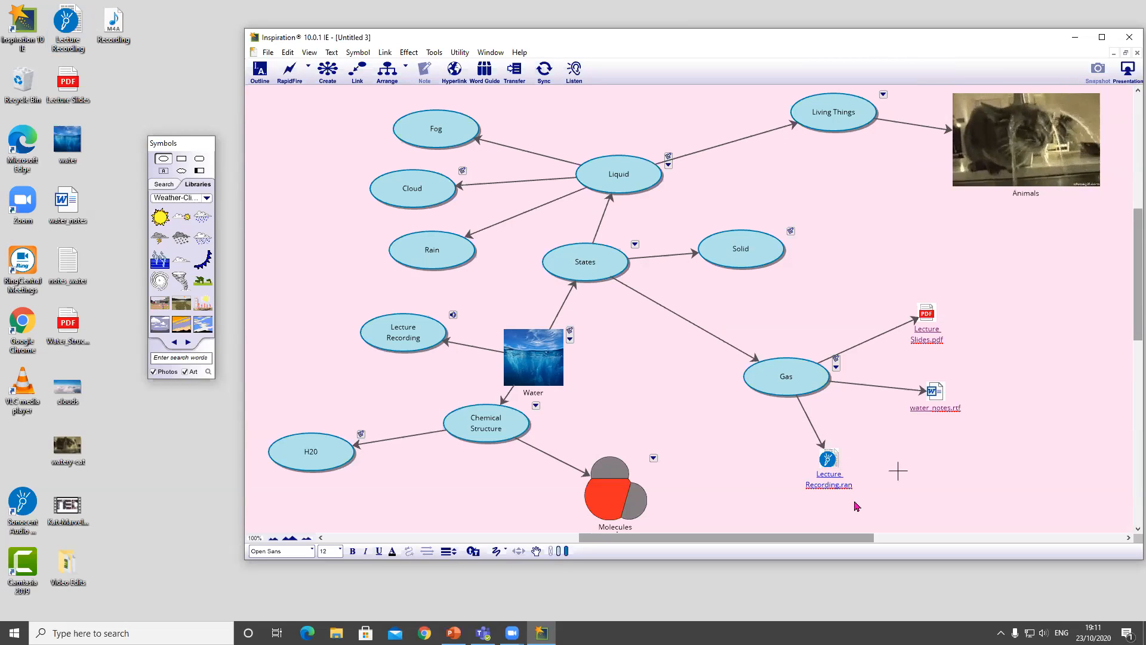
left_click(832, 479)
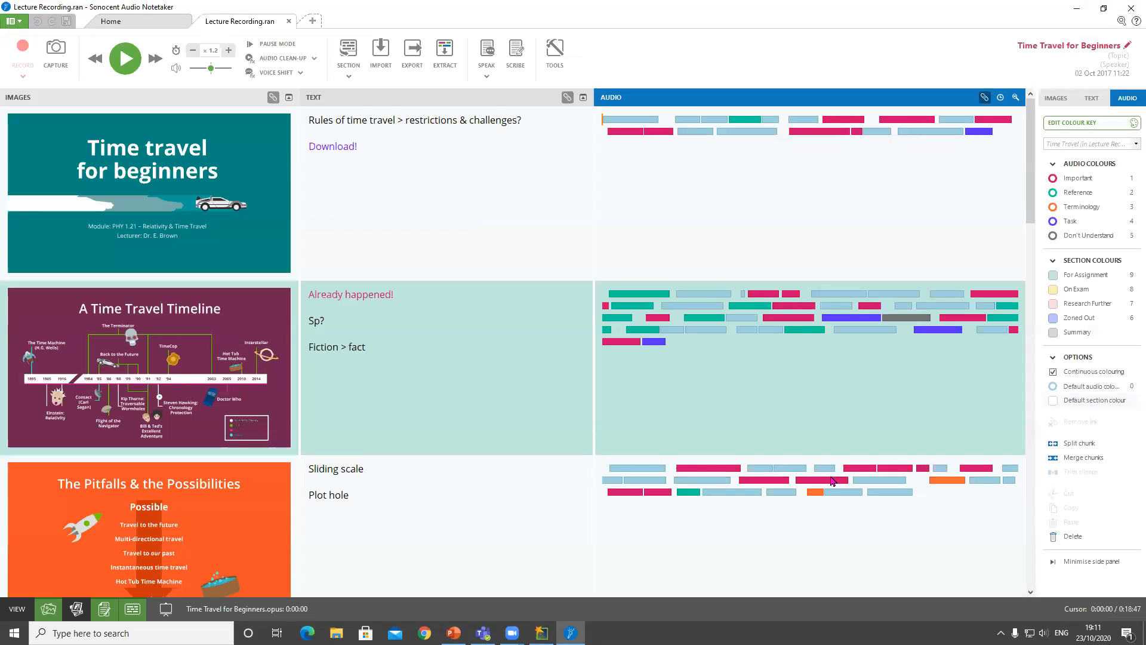
left_click(1131, 10)
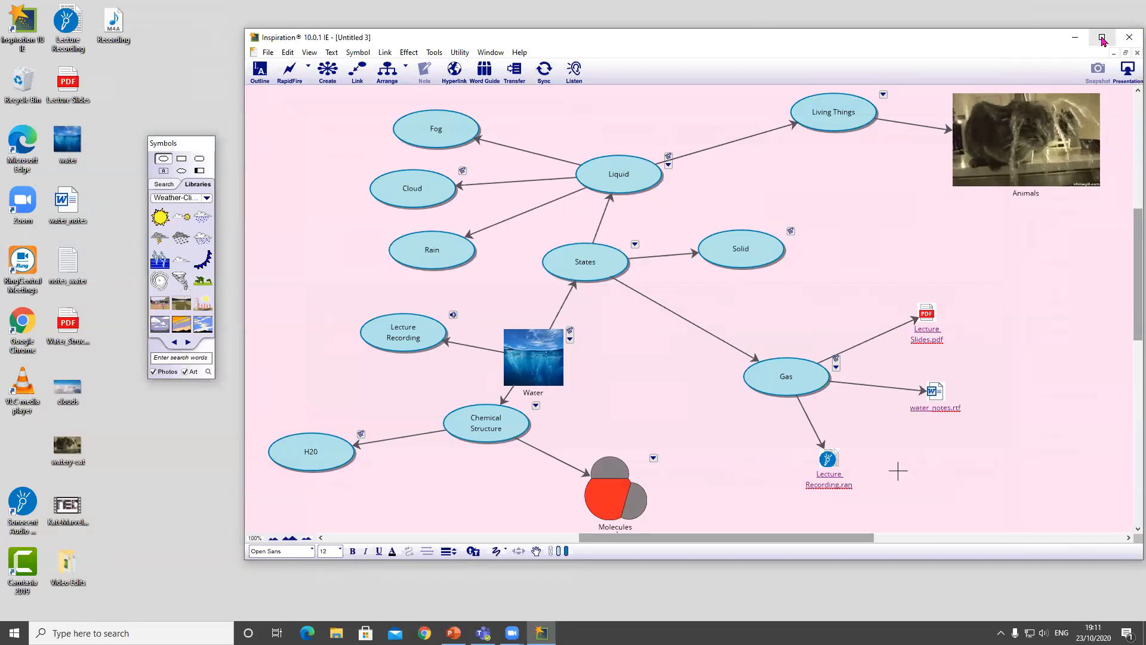
Maximize the mind map window and spread Lecture Recording.ran, water_notes.rtf and Lecture Slides.pdf around Gas
left_click(1102, 38)
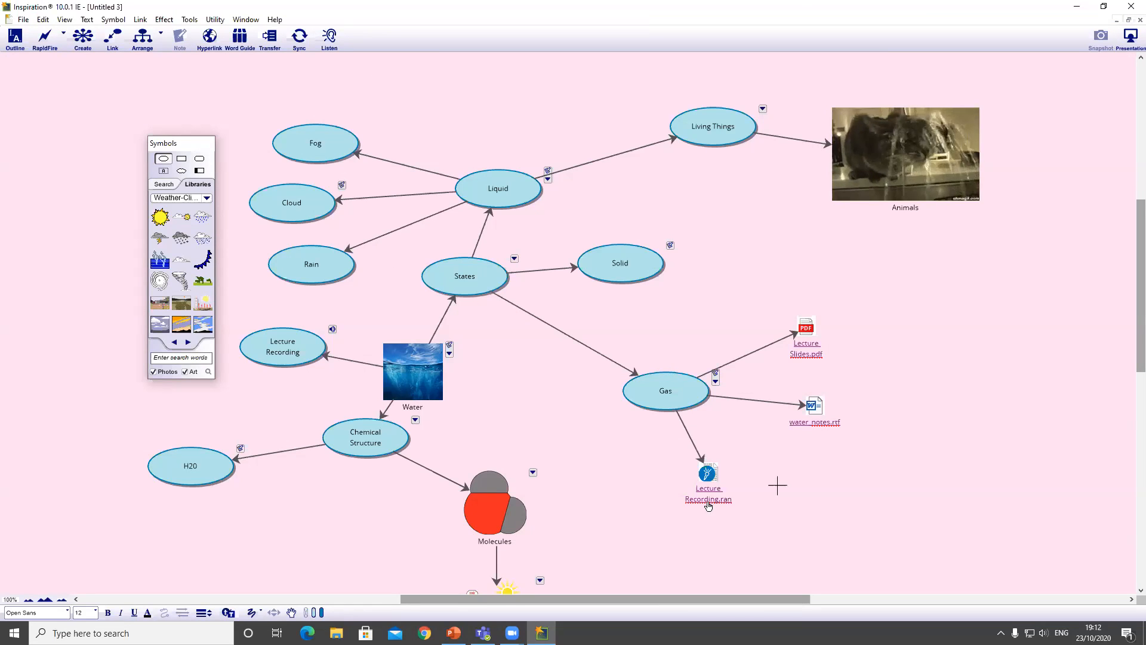
left_click_drag(708, 506, 710, 541)
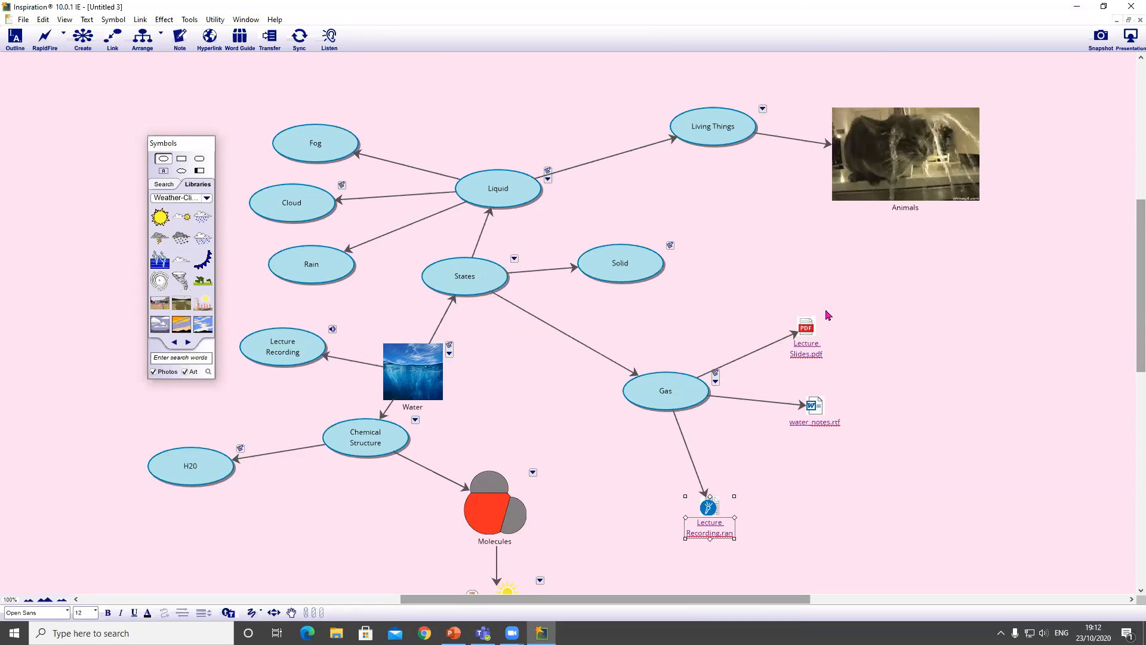
left_click_drag(815, 344, 717, 316)
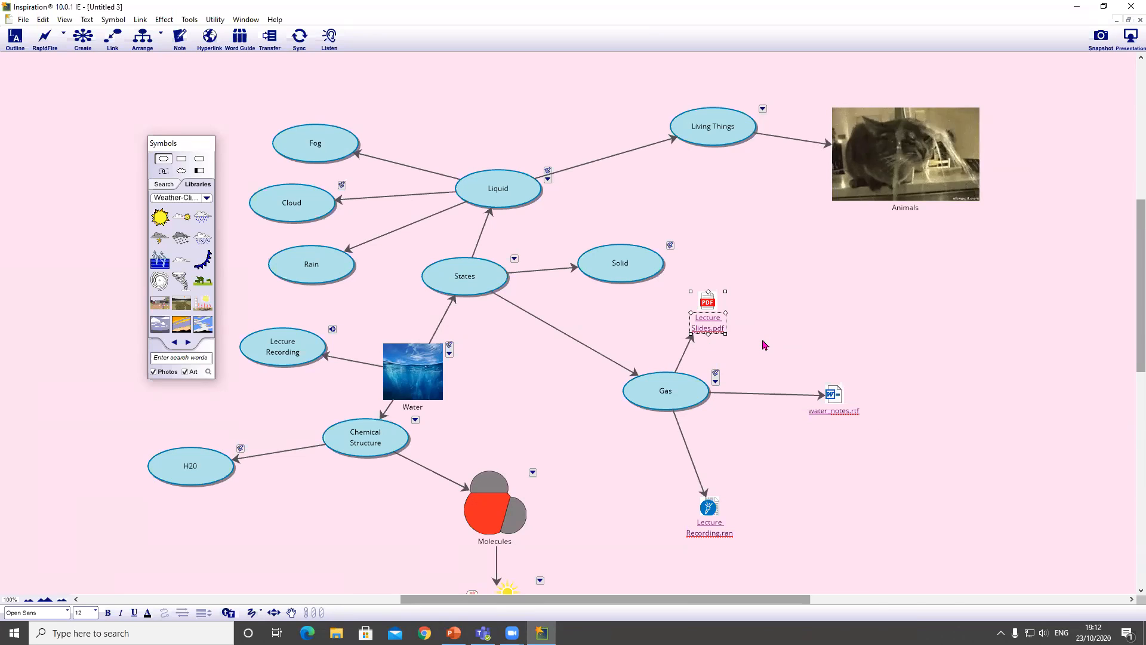
left_click_drag(715, 305, 749, 322)
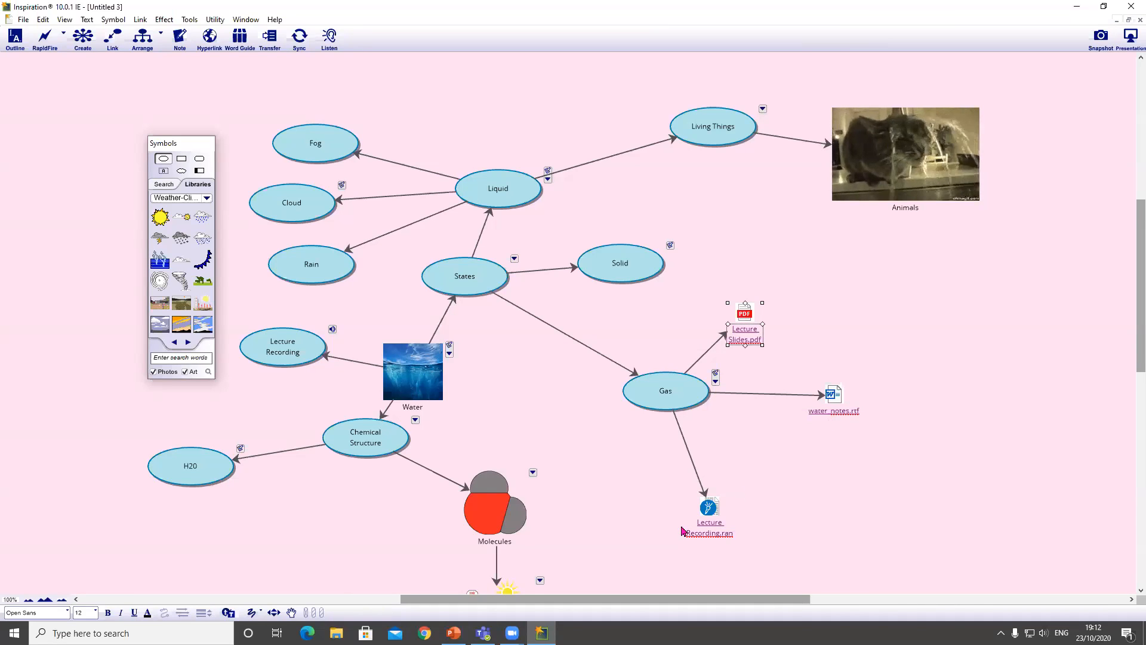
Check the outline's file order, and in the diagram move water_notes.rtf above right of Gas with Lecture Slides.pdf beneath it
left_click(14, 39)
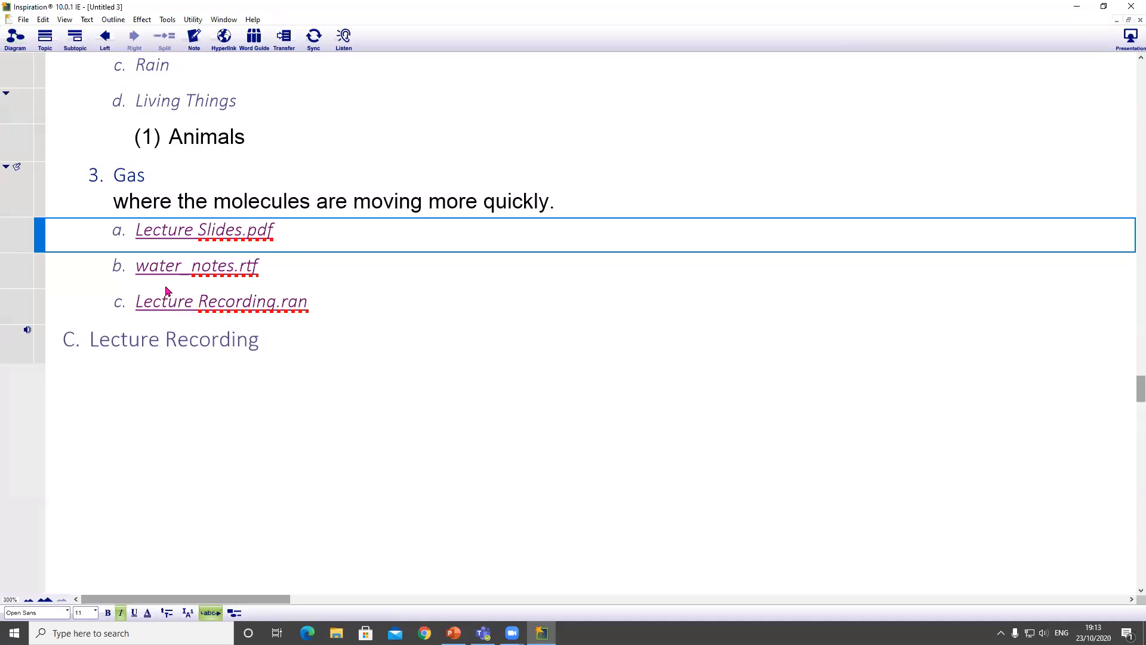
left_click(13, 38)
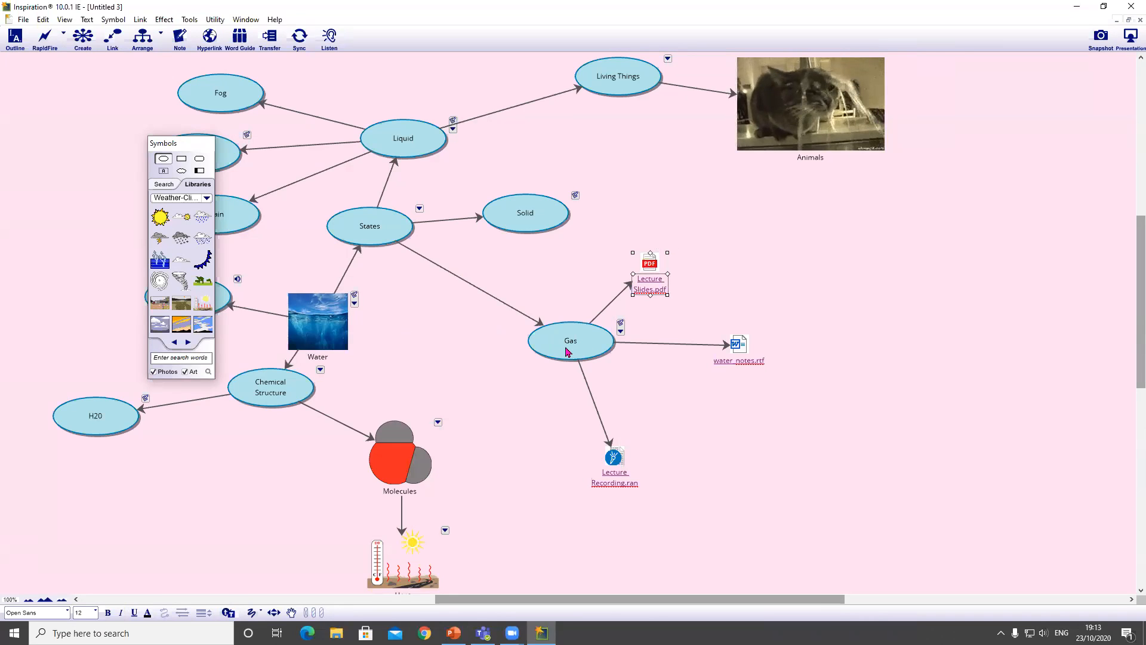
left_click_drag(650, 261, 762, 405)
left_click_drag(739, 345, 676, 259)
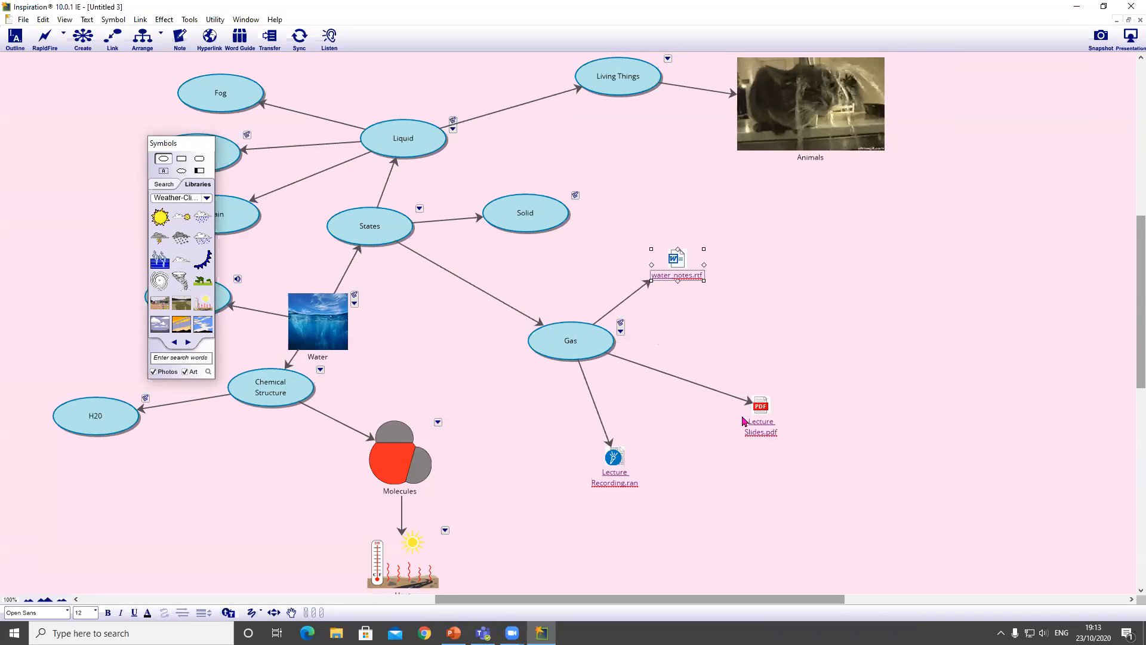
left_click_drag(758, 407, 713, 357)
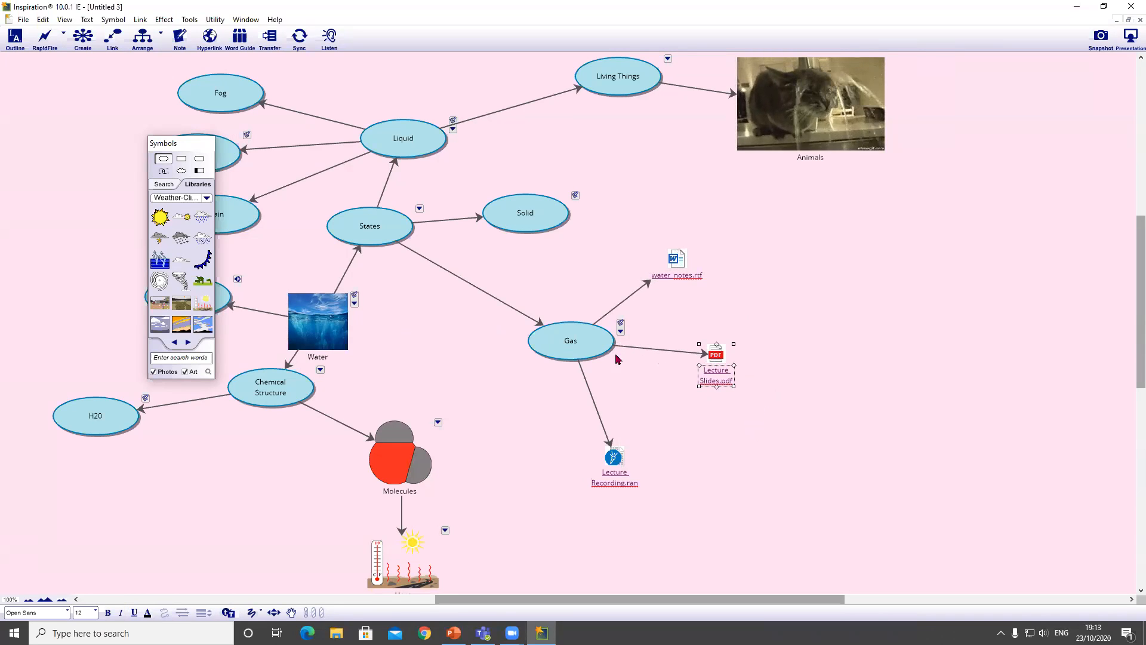
left_click_drag(681, 270, 686, 277)
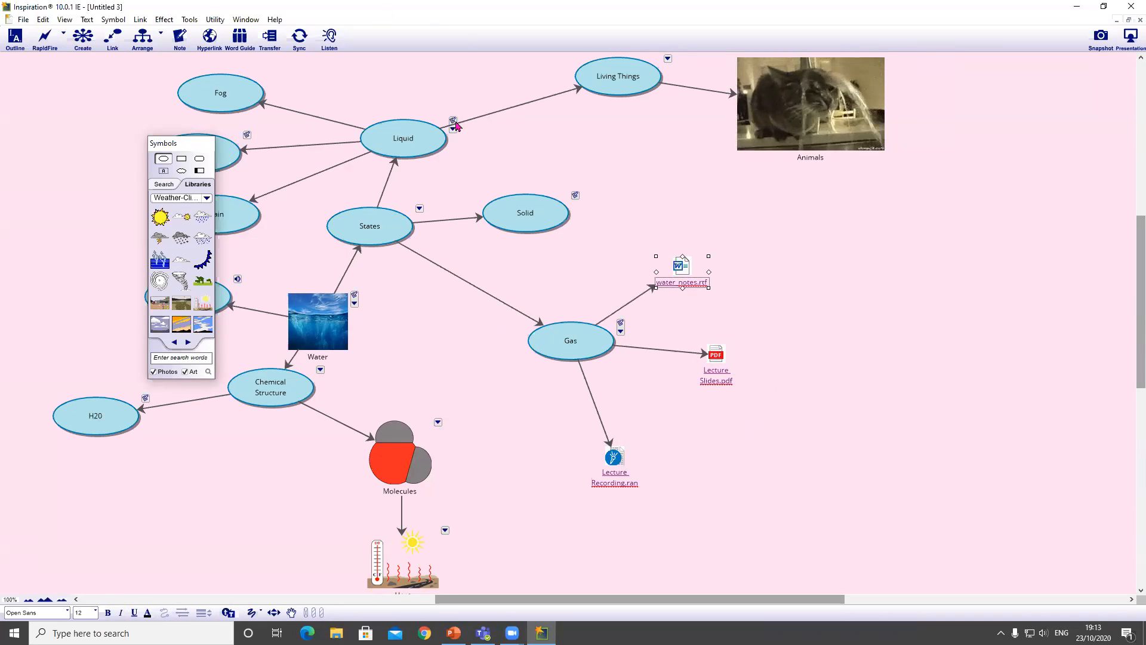
Synchronise the outline's topic order with the diagram layout and return to the diagram
left_click(16, 38)
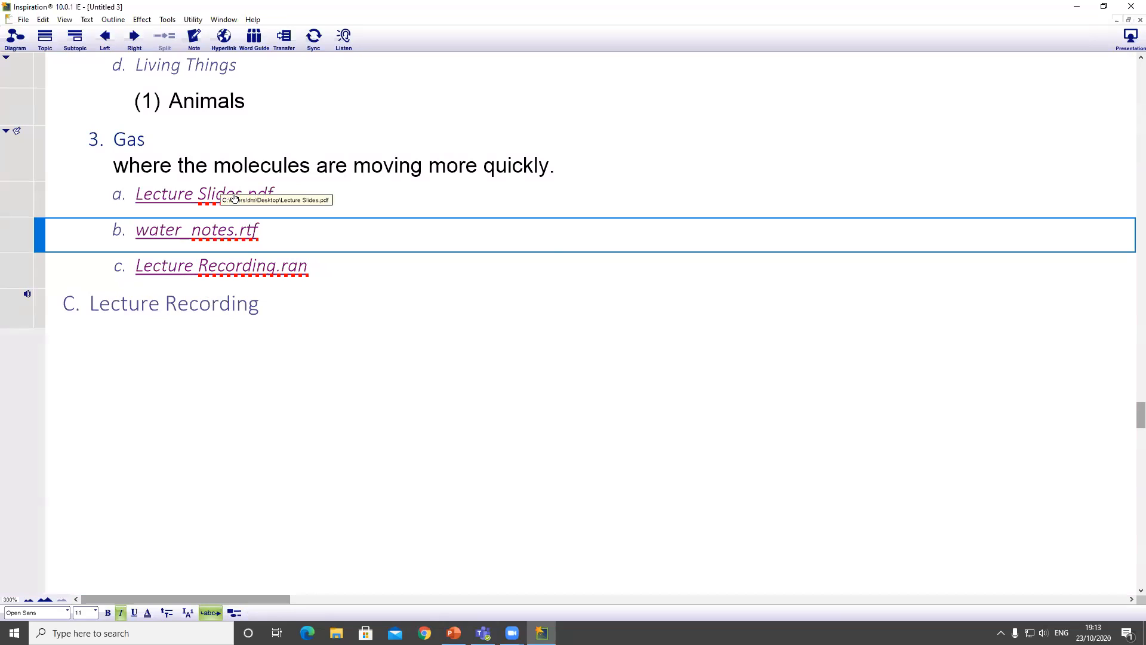
left_click(314, 37)
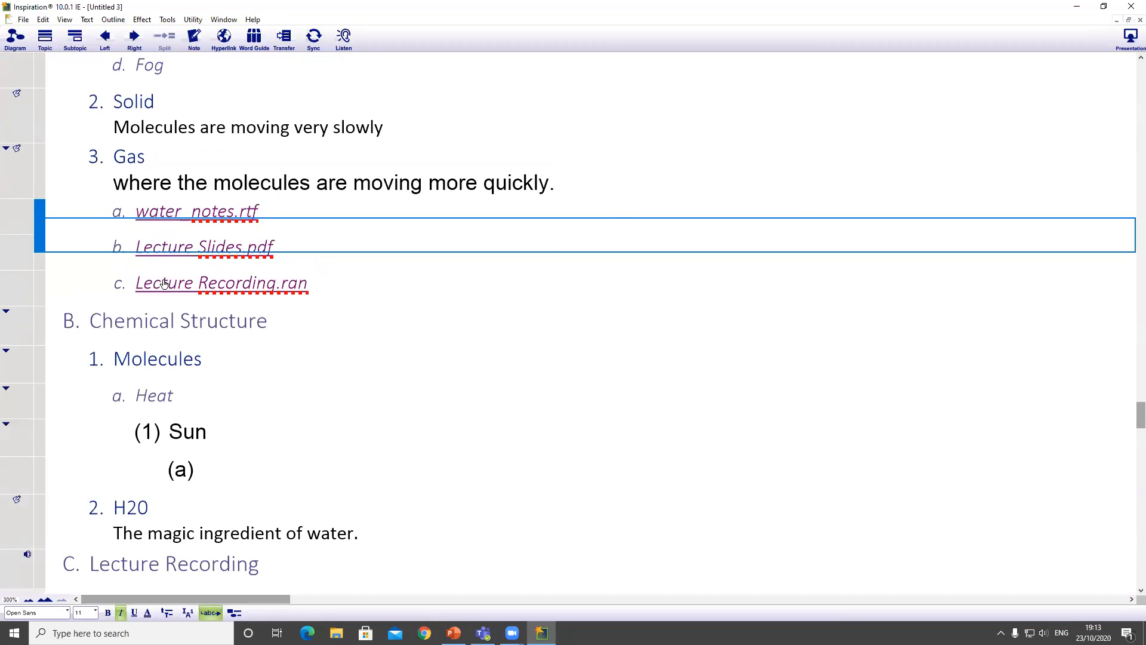
left_click(3, 44)
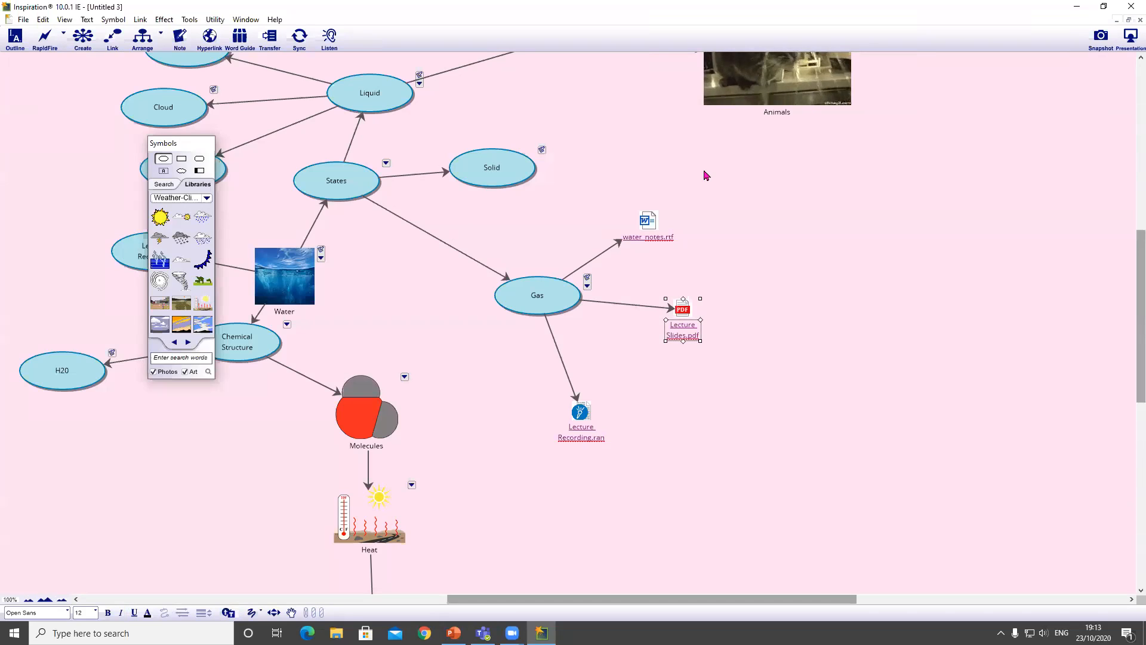
Arrange the whole diagram as a top-down tree with Water as the root, and look over the layout
left_click(14, 38)
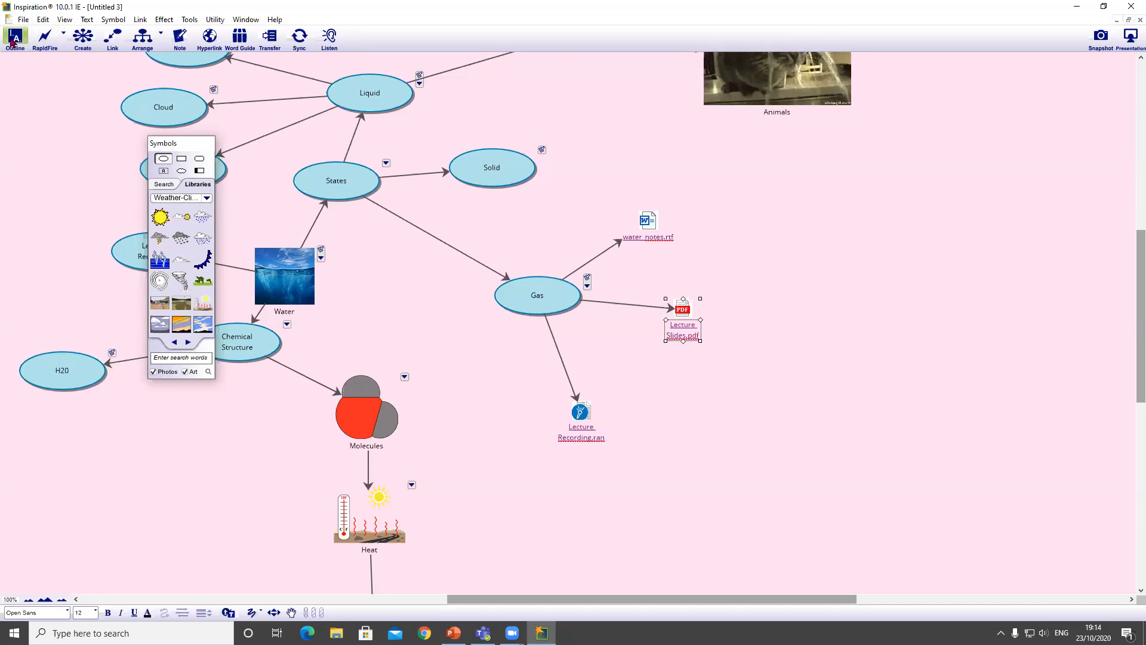
left_click(161, 36)
left_click(186, 61)
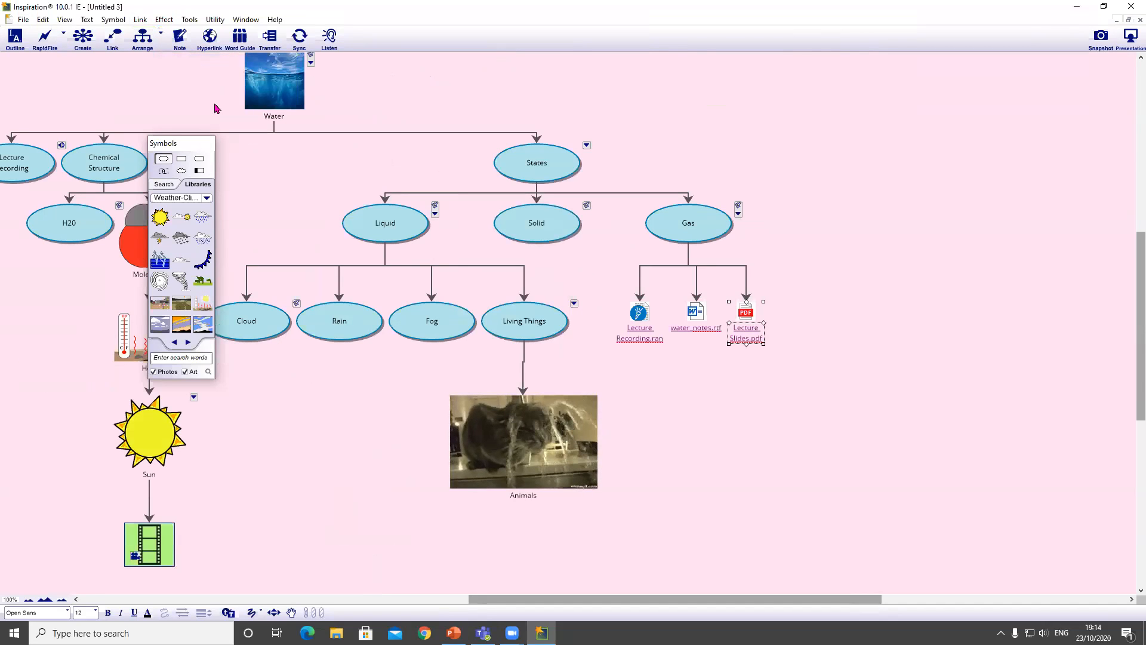
scroll(983, 289, "down", 1)
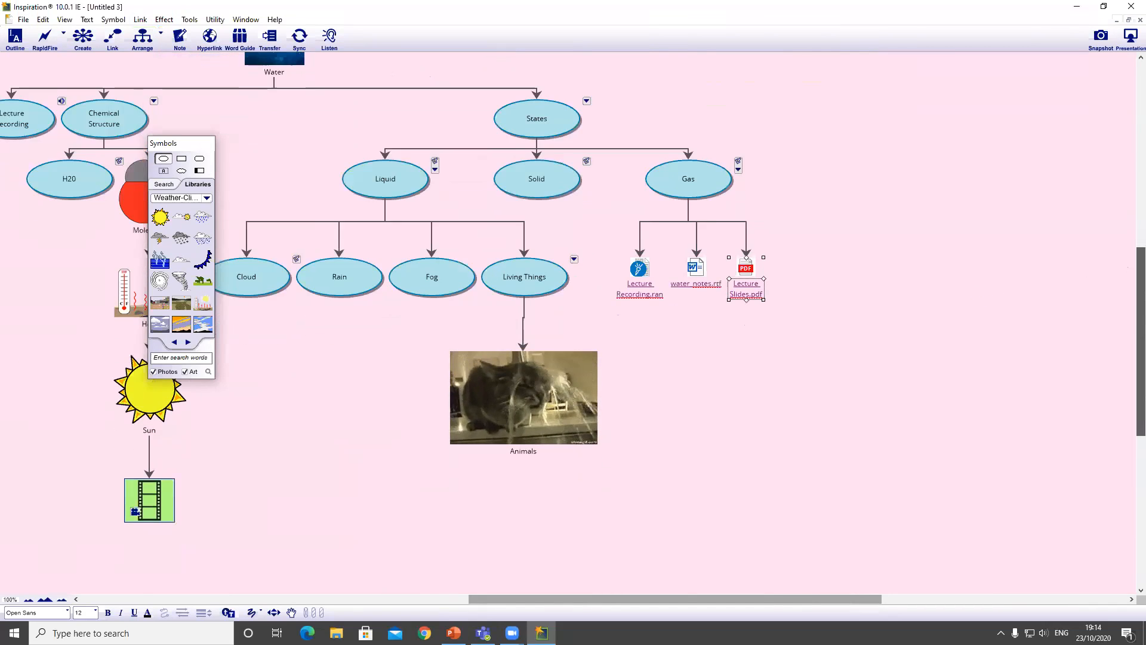
scroll(639, 373, "up", 2)
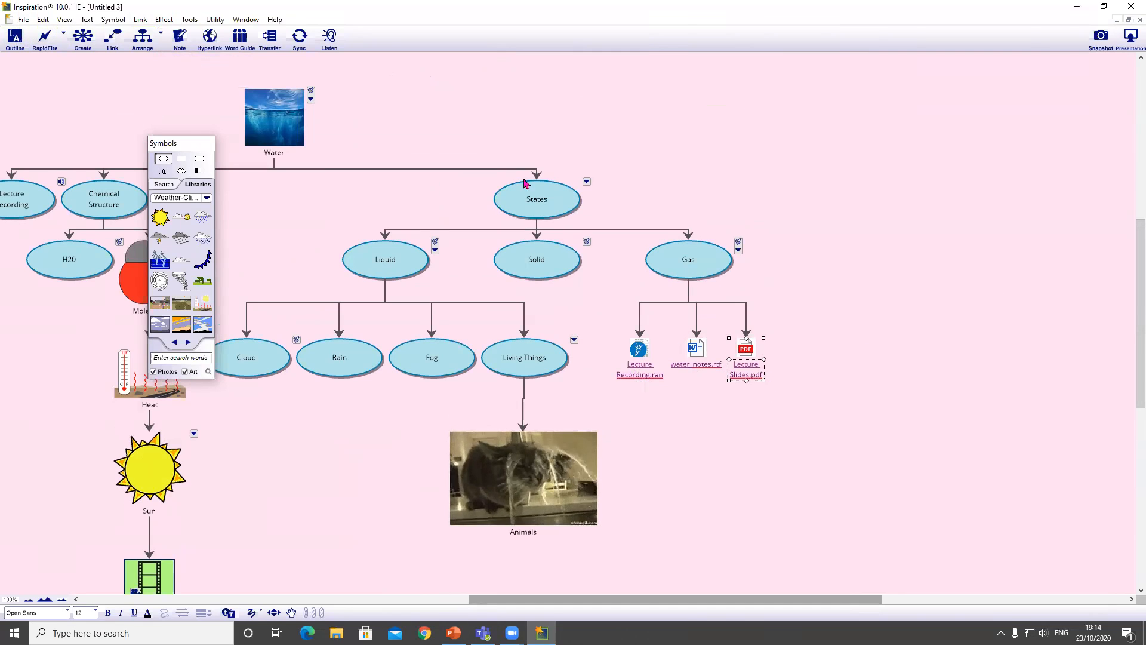
Compare with the outline, and reorder the files under Gas from left to right as water_notes.rtf, Lecture Slides.pdf, Lecture Recording.ran
left_click(15, 37)
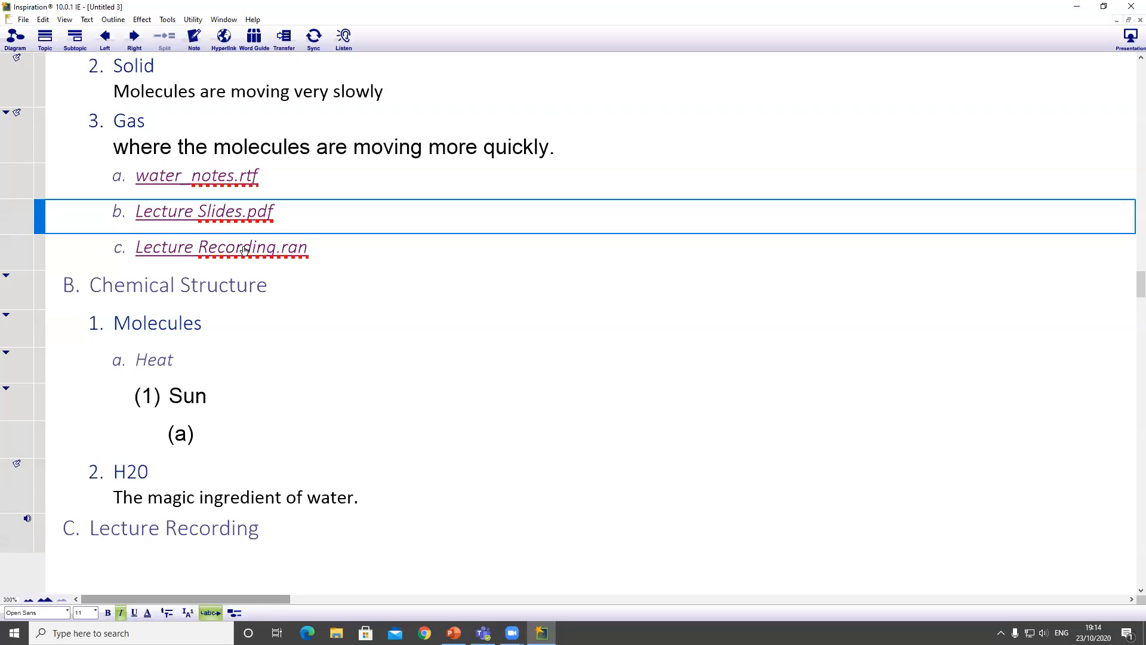
left_click(10, 41)
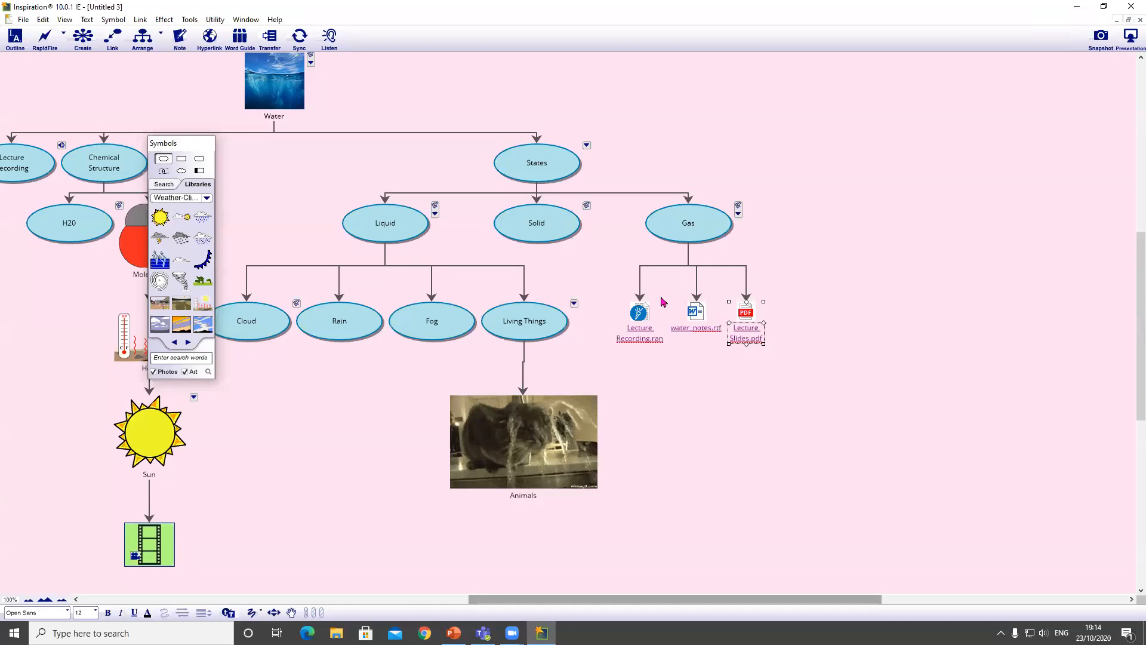
left_click_drag(643, 321, 843, 317)
left_click_drag(700, 318, 652, 319)
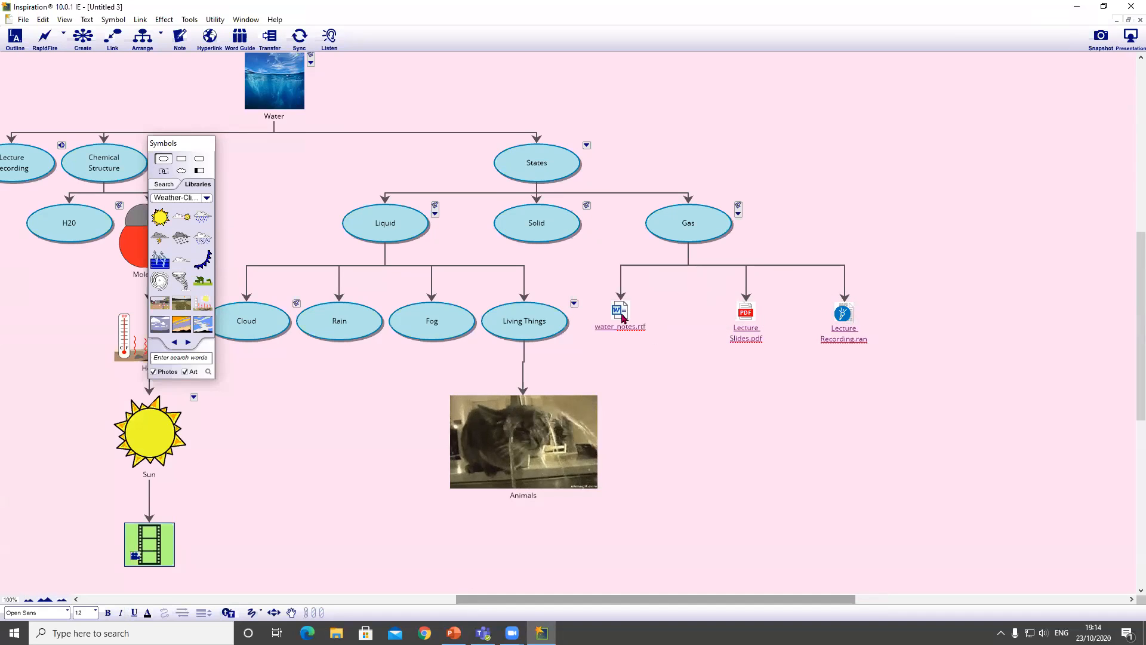
left_click_drag(744, 321, 700, 317)
left_click(843, 315)
left_click_drag(776, 317, 778, 318)
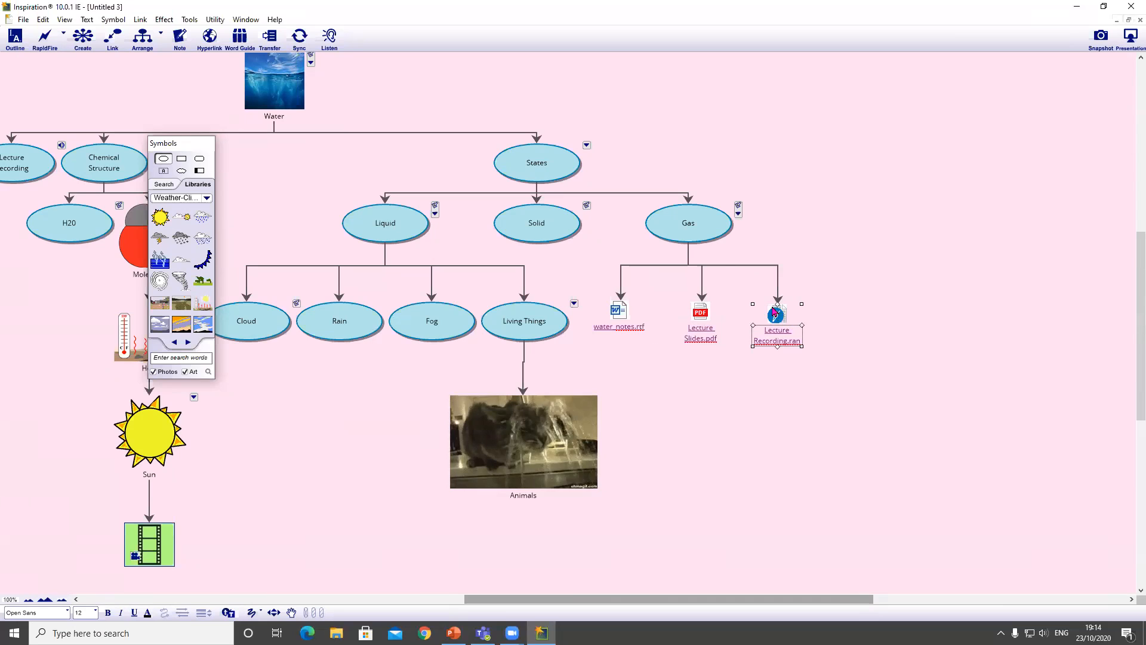
left_click(628, 315)
mouse_move(702, 313)
left_mouse_down()
mouse_move(579, 315)
mouse_move(698, 312)
left_mouse_up()
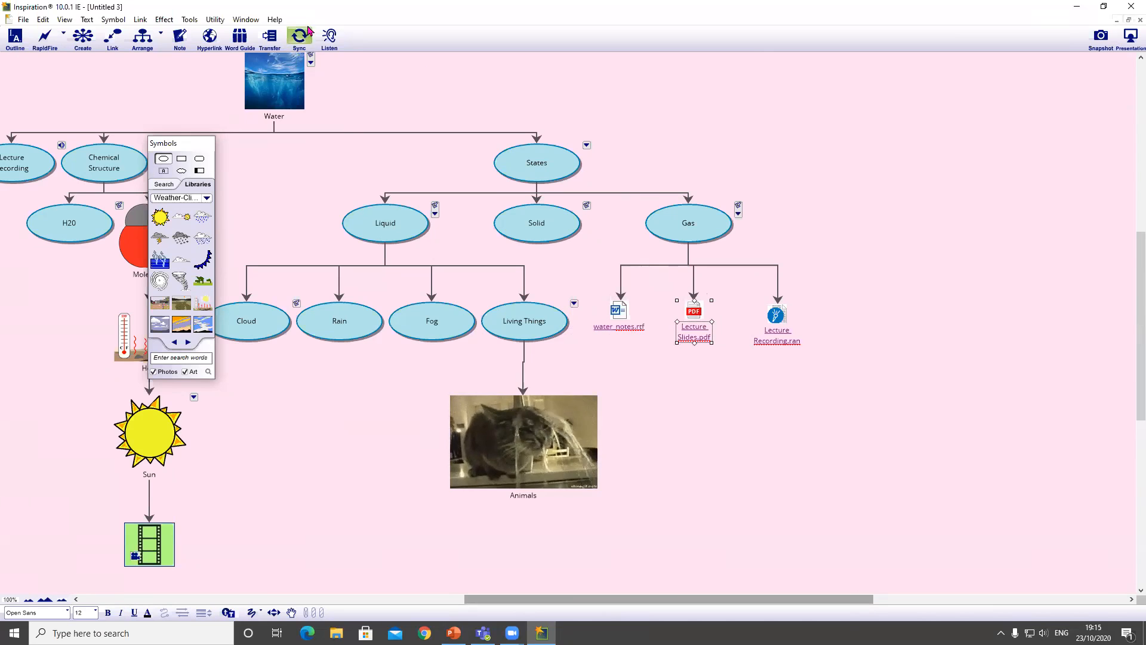
Check the order of the Gas files in the outline view and return to the diagram
left_click(15, 37)
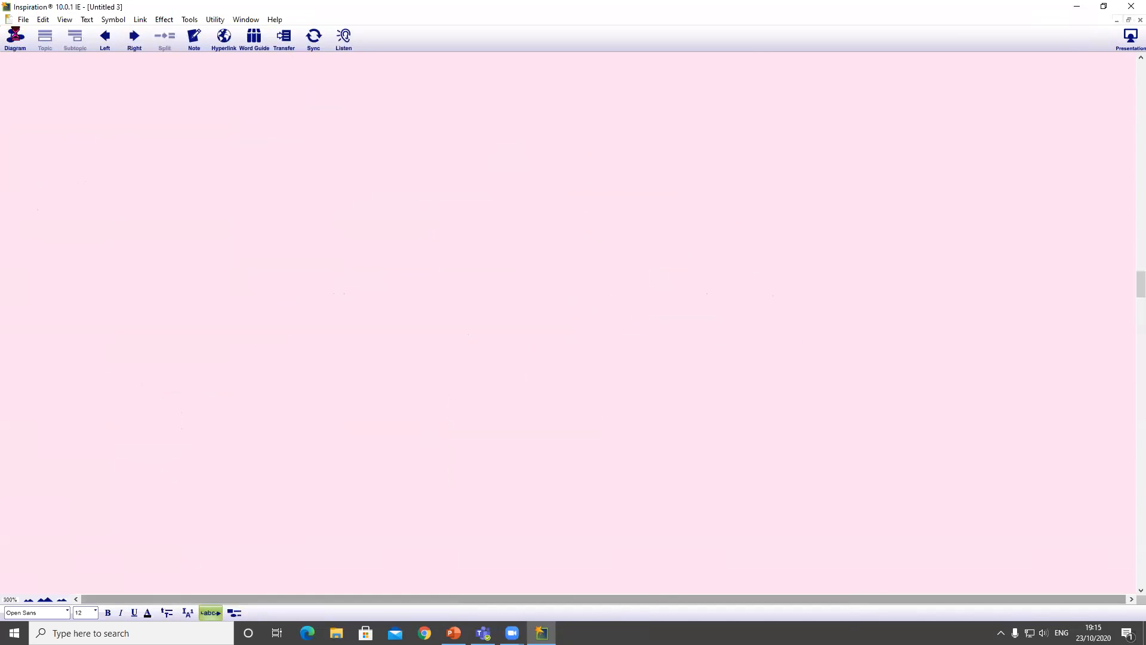
left_click(14, 37)
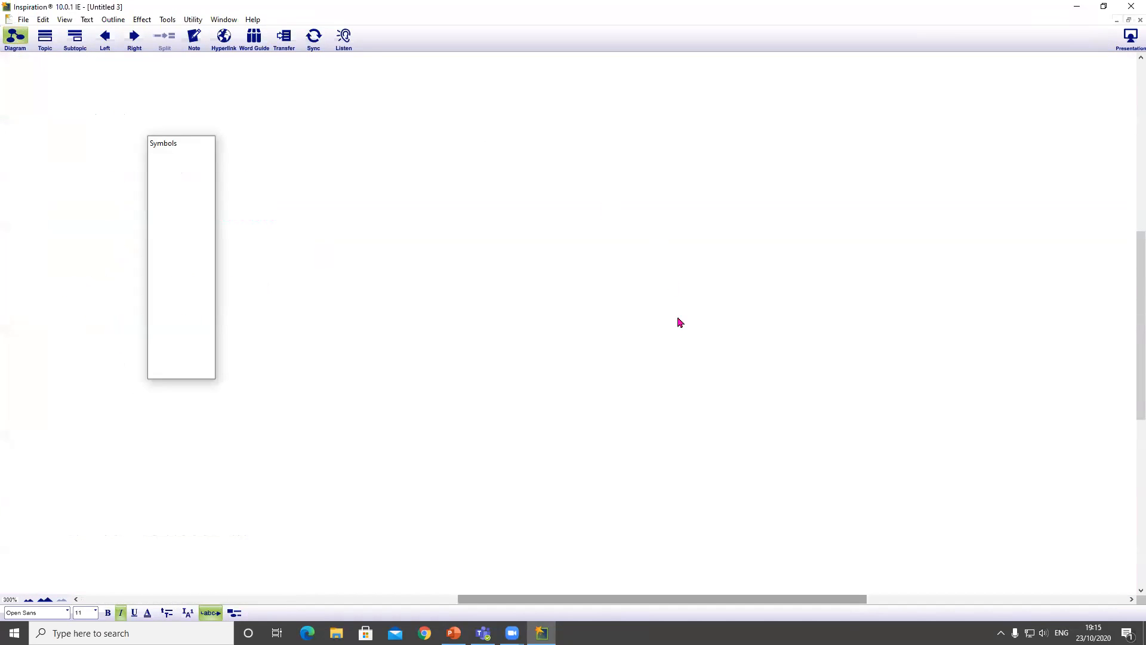
Reorder the files under Gas in the diagram as Lecture Slides.pdf, water_notes.rtf, Lecture Recording.ran, and compare their order in the outline
left_click_drag(638, 313, 756, 313)
left_click_drag(704, 316, 638, 314)
left_click_drag(746, 316, 704, 318)
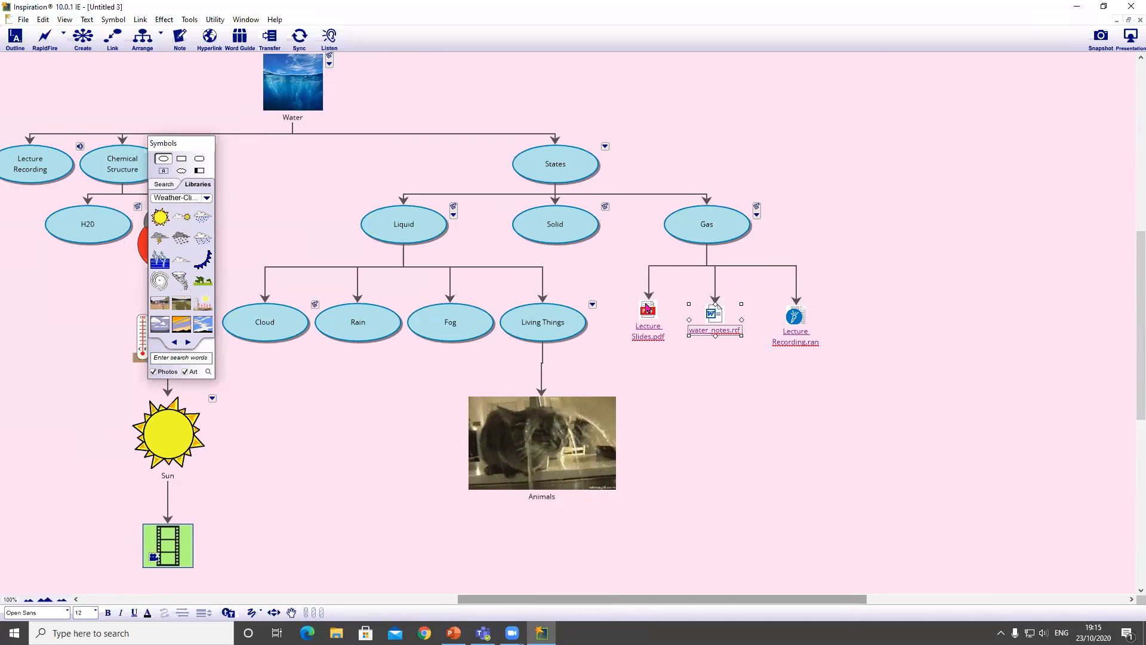
left_click(15, 38)
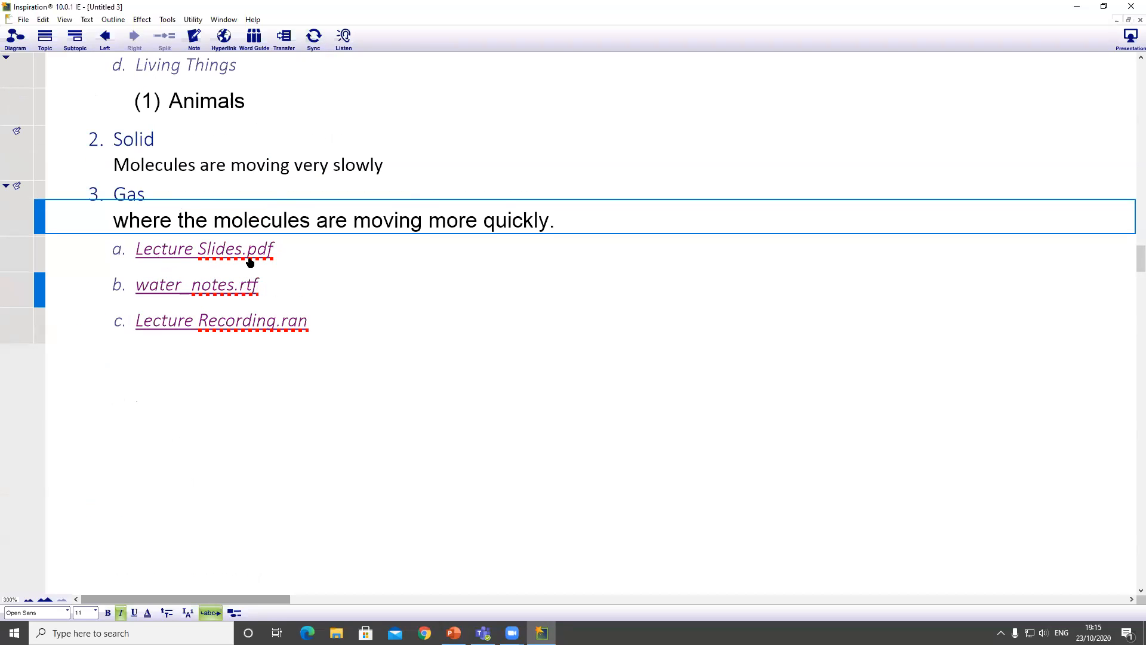
left_click(4, 33)
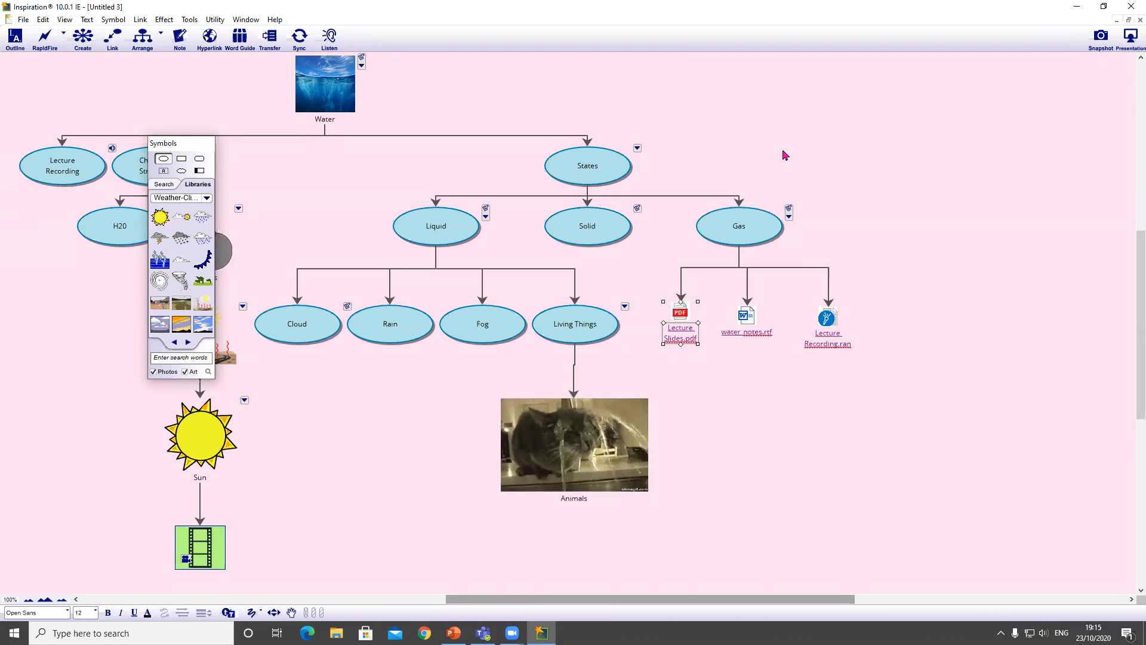
left_click(15, 40)
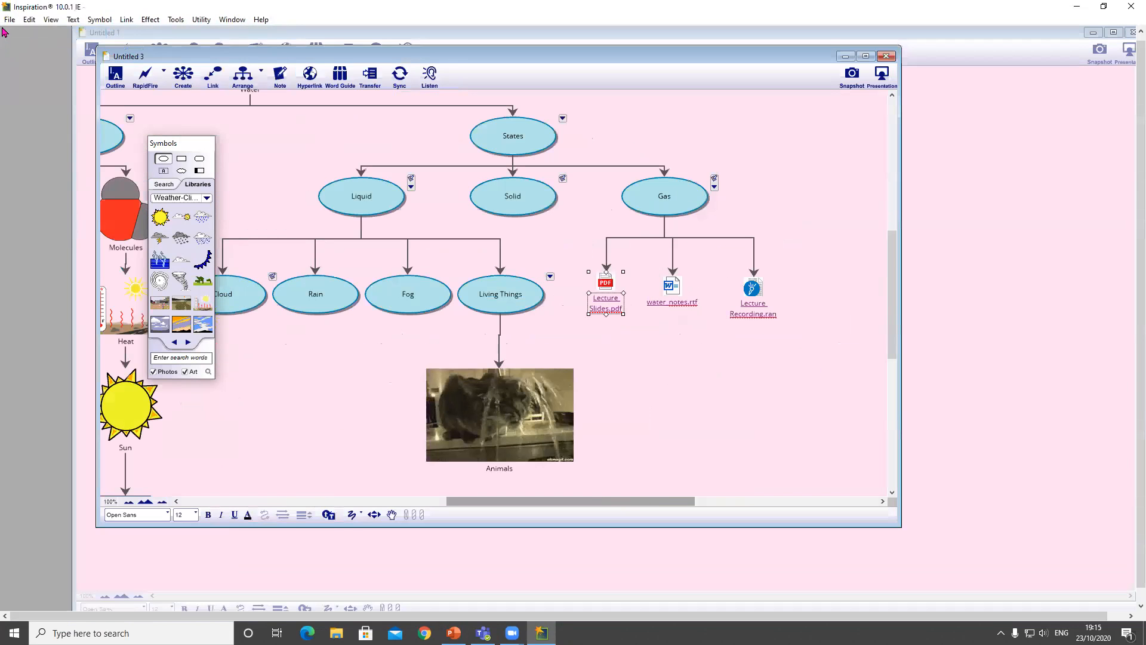
Reorder the Gas files in the outline as water_notes.rtf, Lecture Recording.ran, Lecture Slides.pdf, and compare with the diagram
left_click(115, 75)
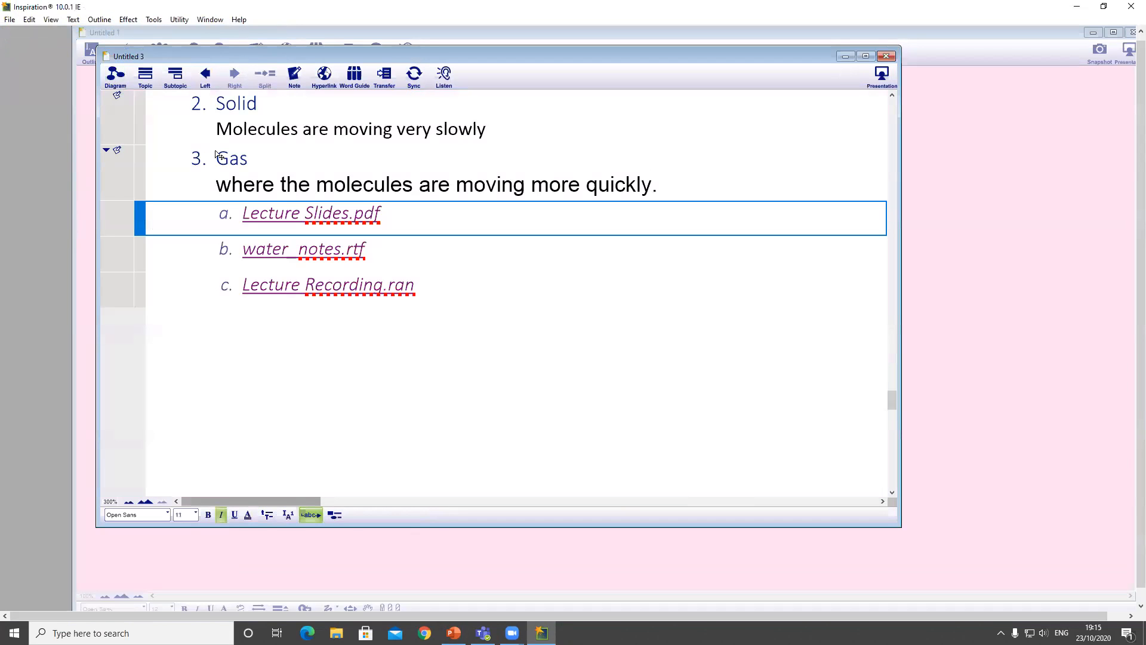
mouse_move(139, 219)
left_mouse_down()
mouse_move(140, 209)
mouse_move(148, 289)
mouse_move(169, 254)
mouse_move(153, 252)
mouse_move(132, 188)
mouse_move(113, 192)
left_mouse_up()
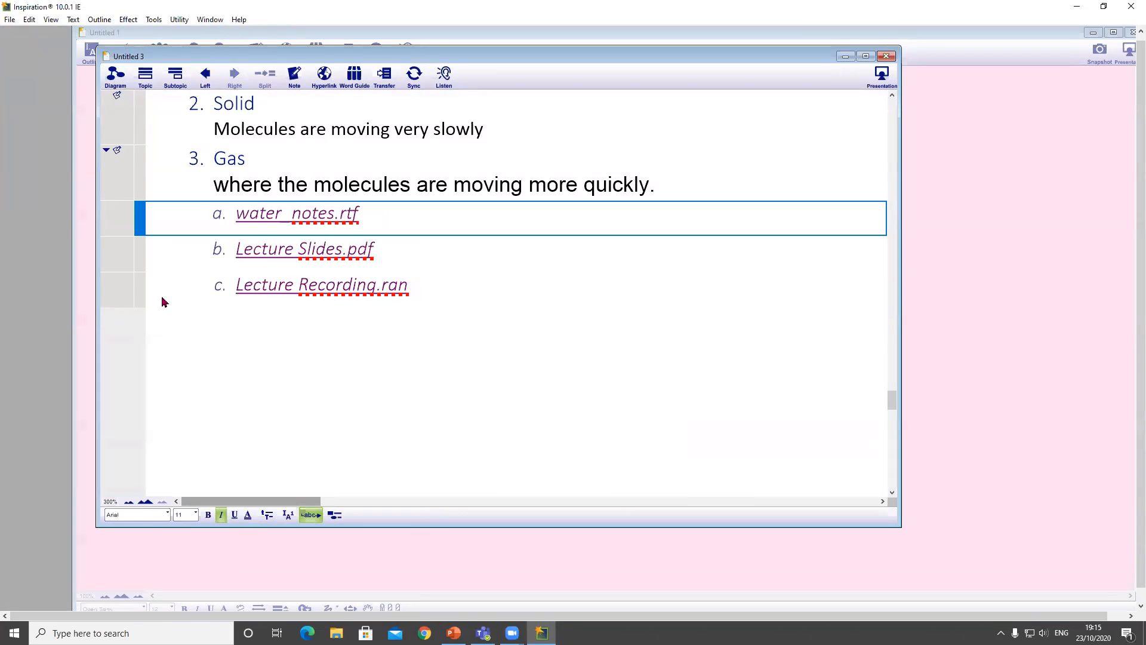
left_click_drag(137, 294, 137, 238)
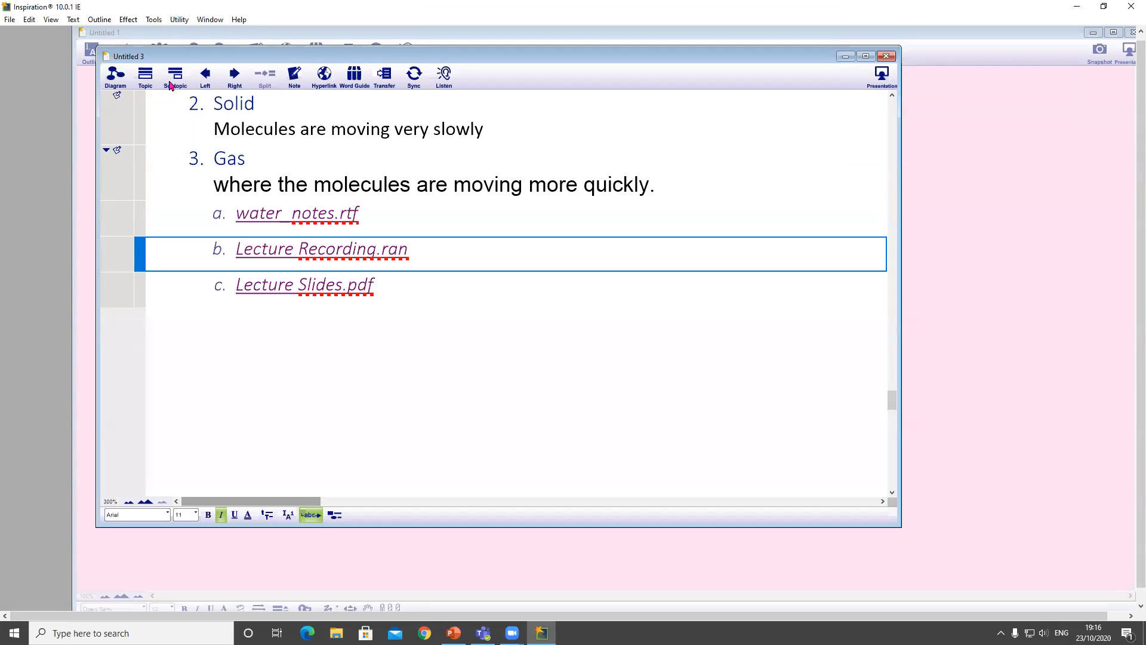
left_click(115, 75)
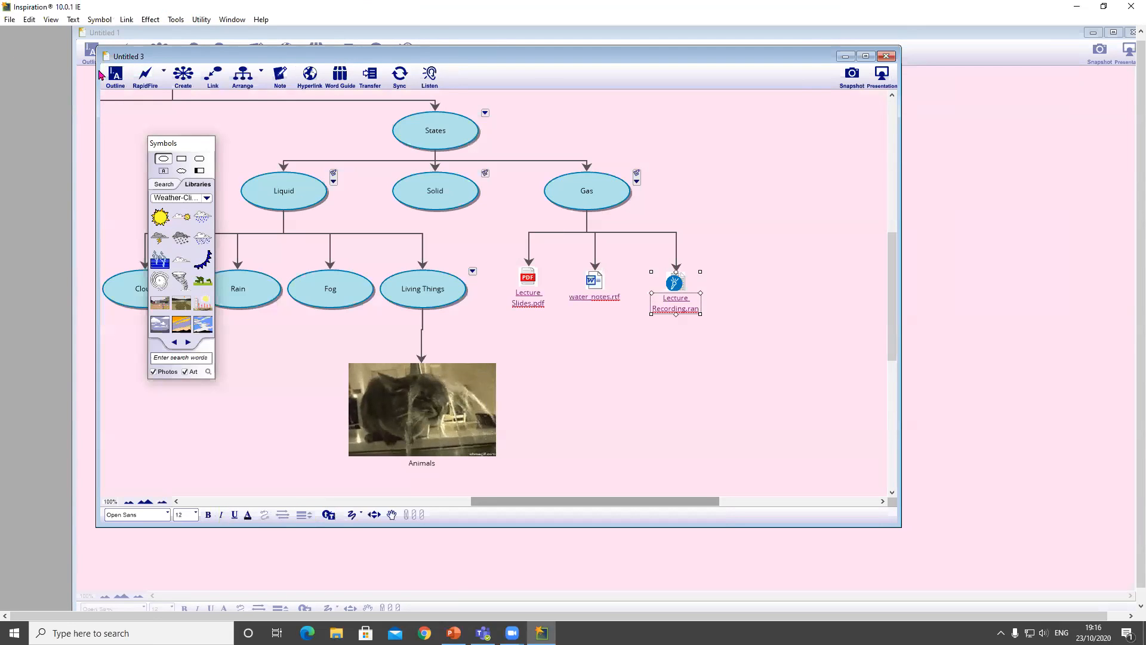
right_click(190, 111)
right_click(190, 100)
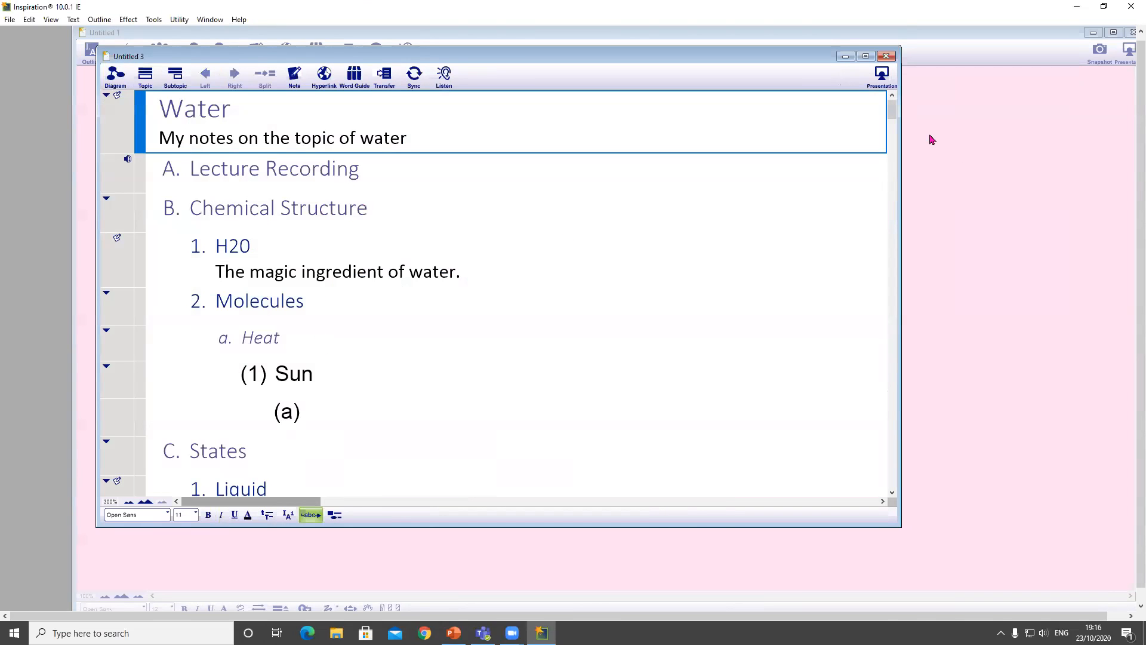
left_click(115, 76)
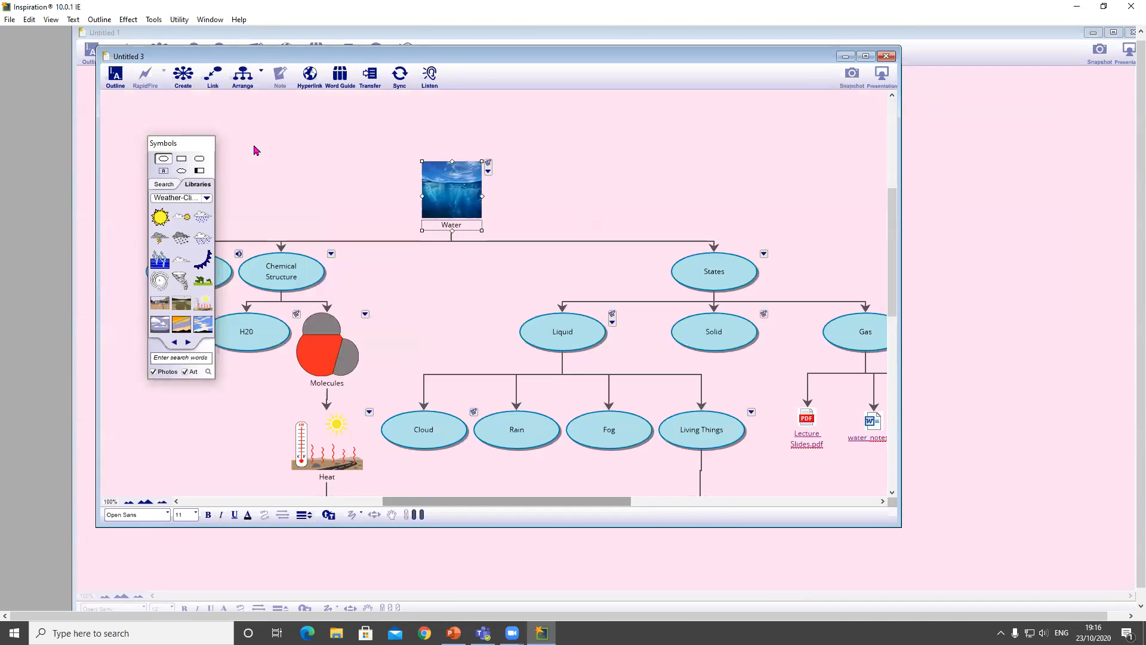
Maximise the diagram window and apply the Tree arrangement with AutoArrange turned on
left_click(866, 56)
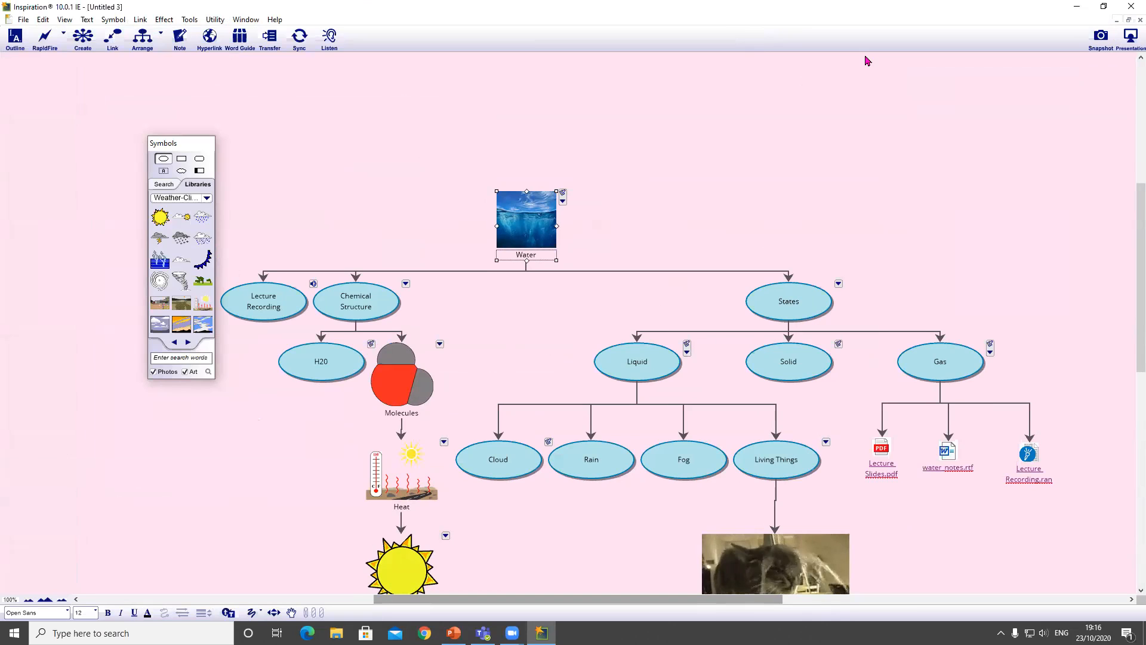
left_click(160, 35)
left_click(184, 61)
left_click(158, 37)
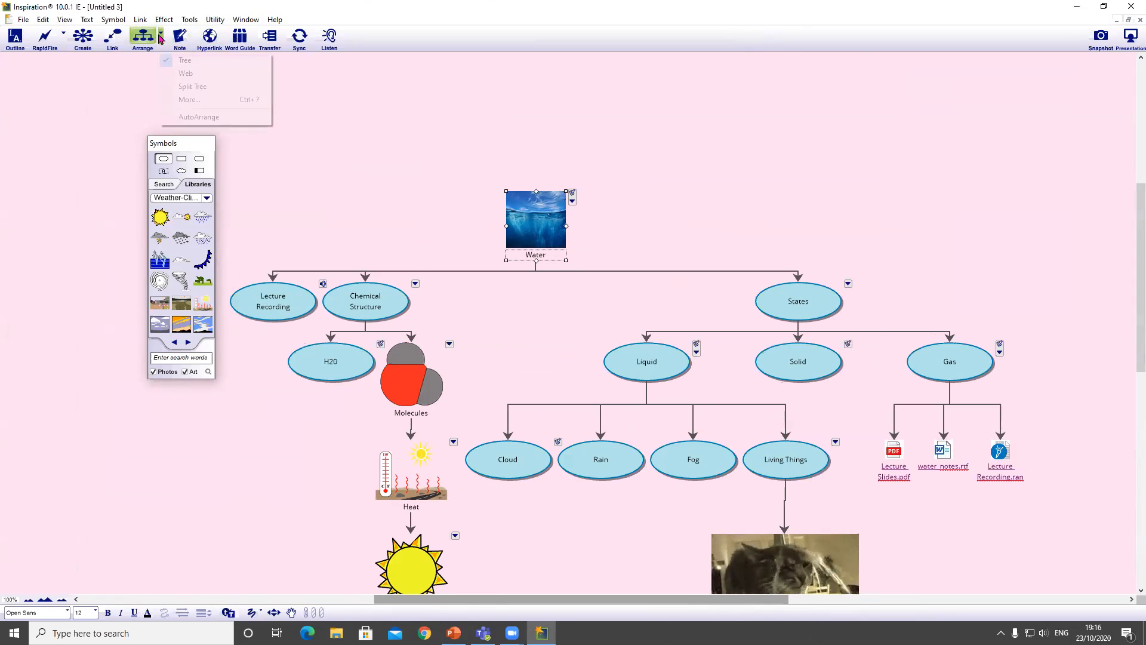
left_click(210, 118)
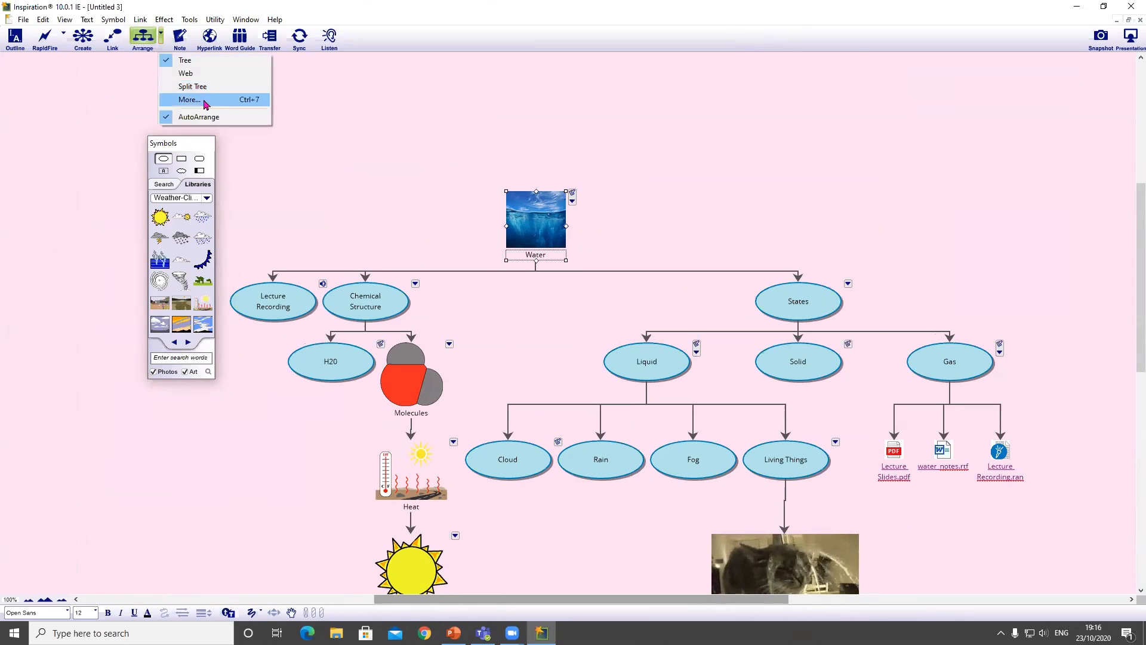
Set the diagram's tree direction to Right in the arrangement options
left_click(210, 97)
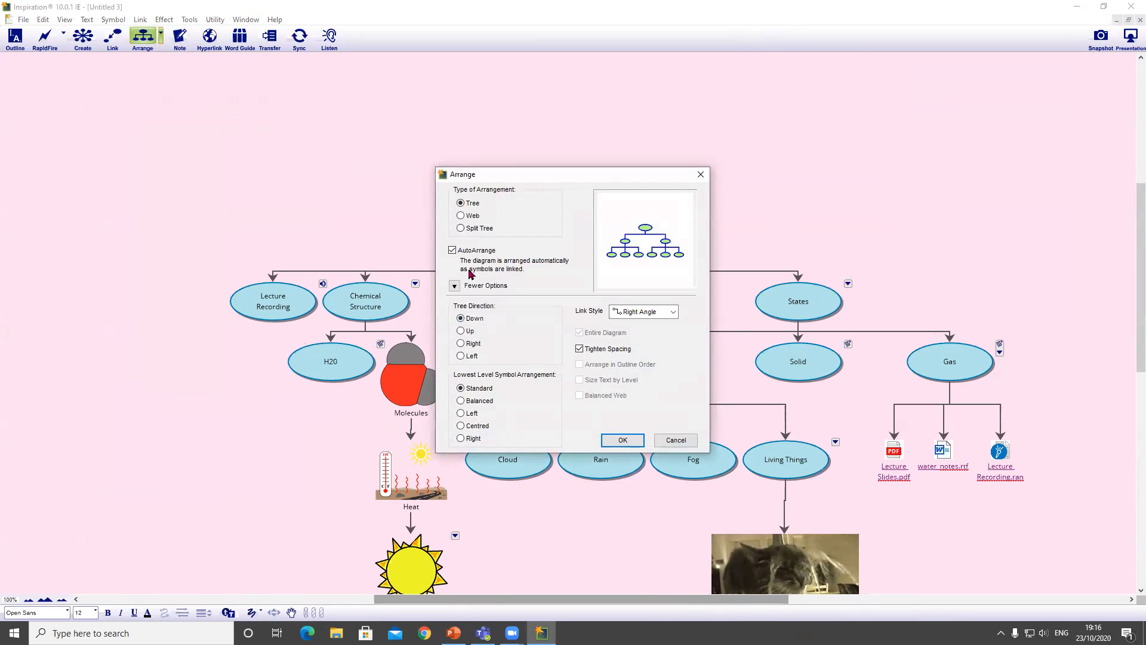
left_click(461, 343)
left_click(621, 440)
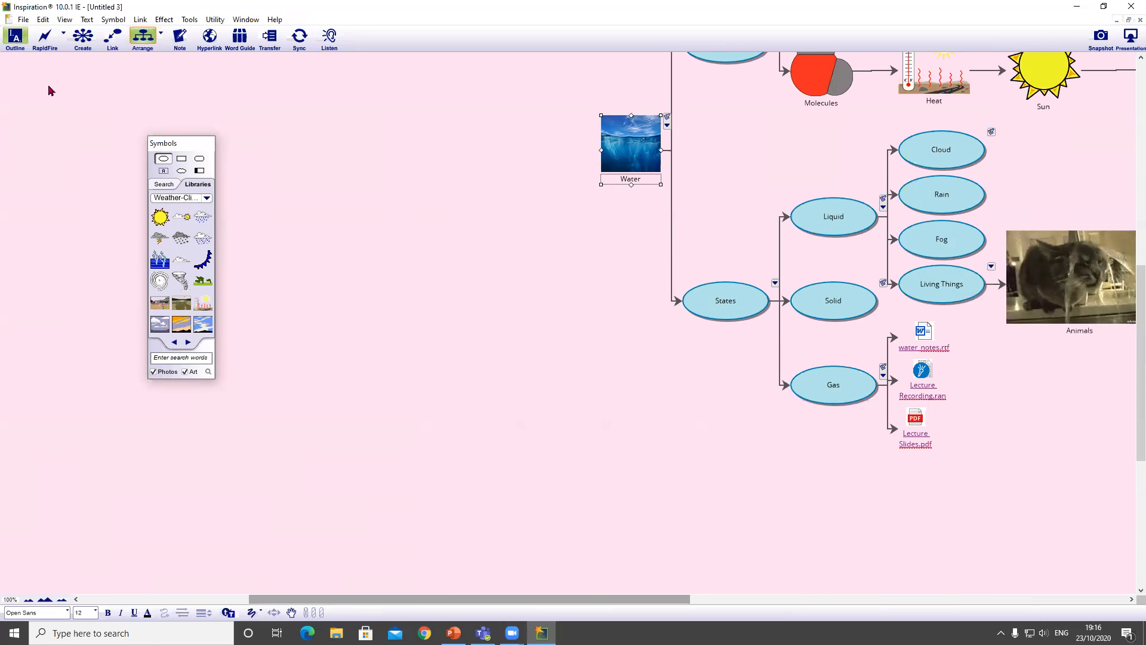
Hide the Cloud topic's note in the outline, compare the topic order, and return to the diagram
left_click(15, 38)
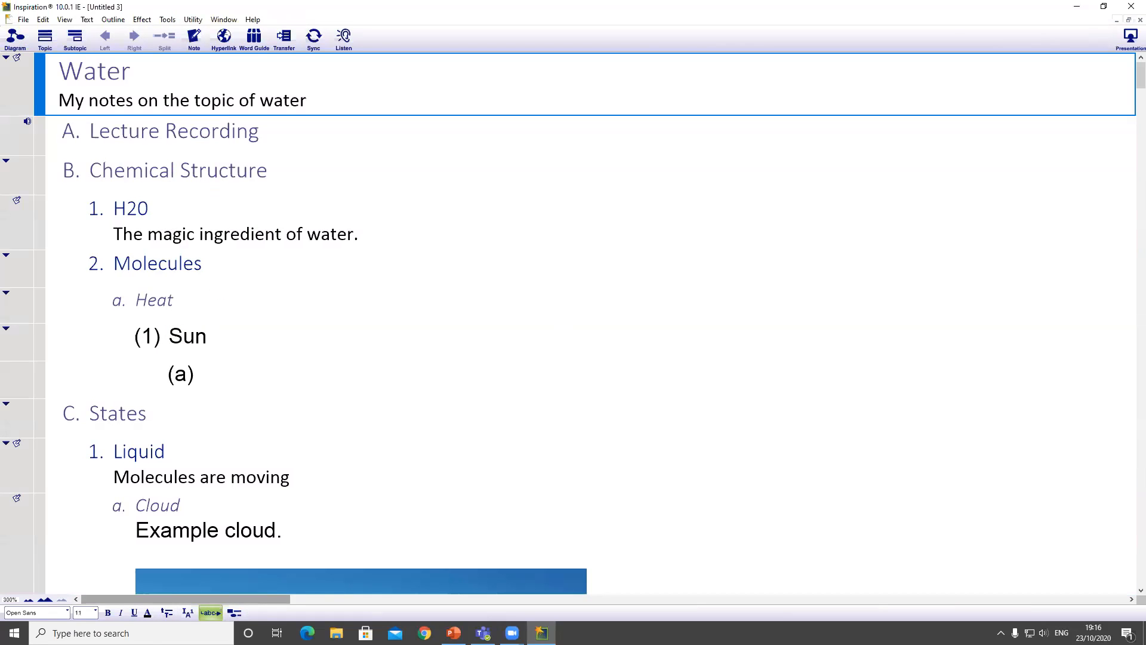
left_click_drag(1128, 75, 1135, 225)
left_click(16, 230)
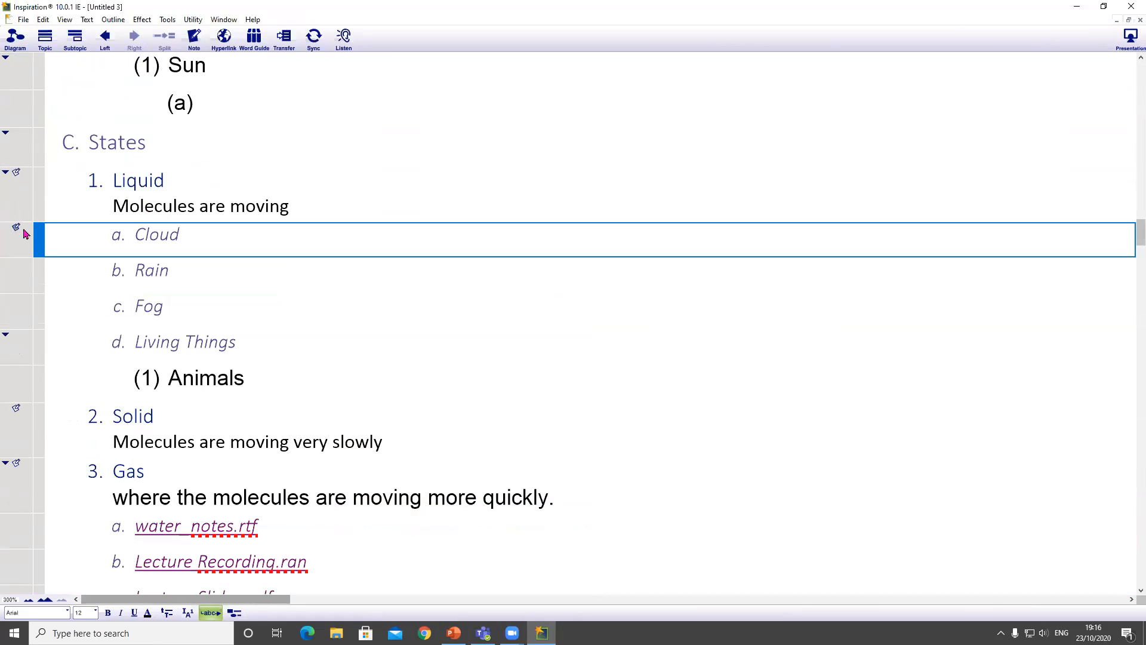
left_click(14, 39)
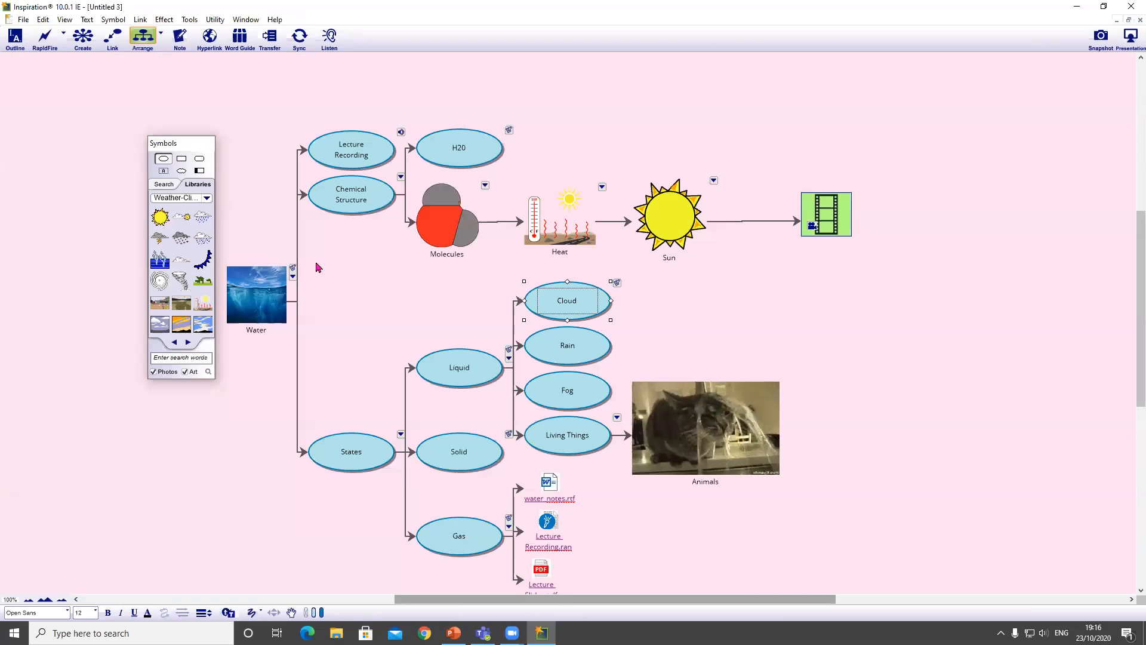
Move the Solid topic above Liquid under States in the diagram
left_click_drag(1131, 249, 1131, 300)
left_click_drag(463, 225, 465, 326)
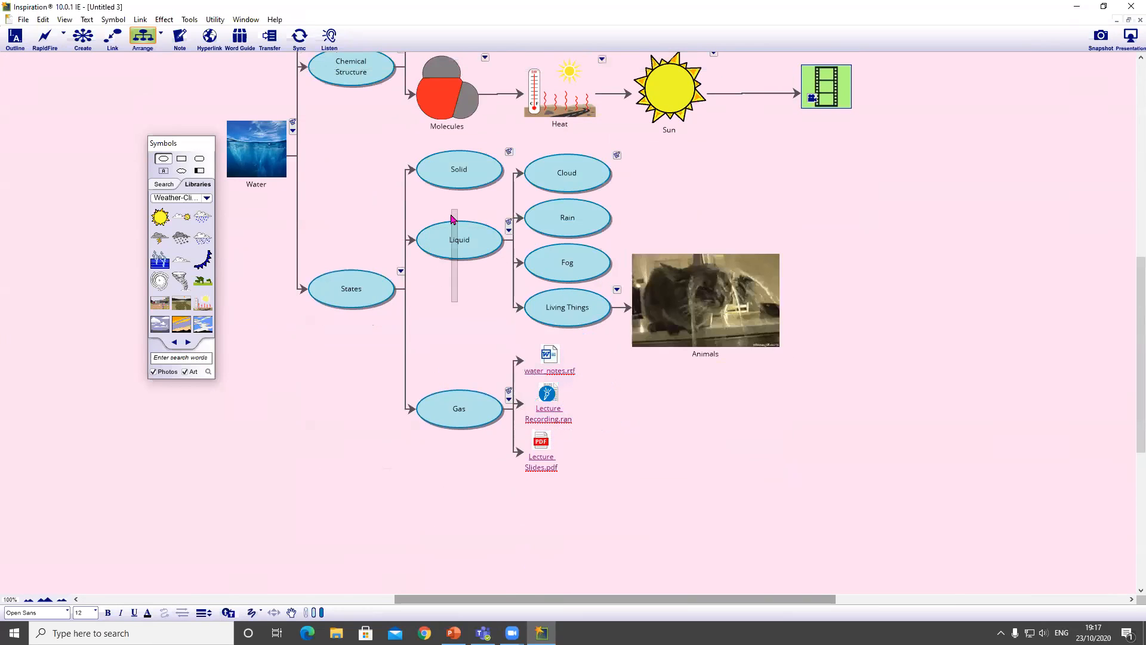
left_click(476, 315)
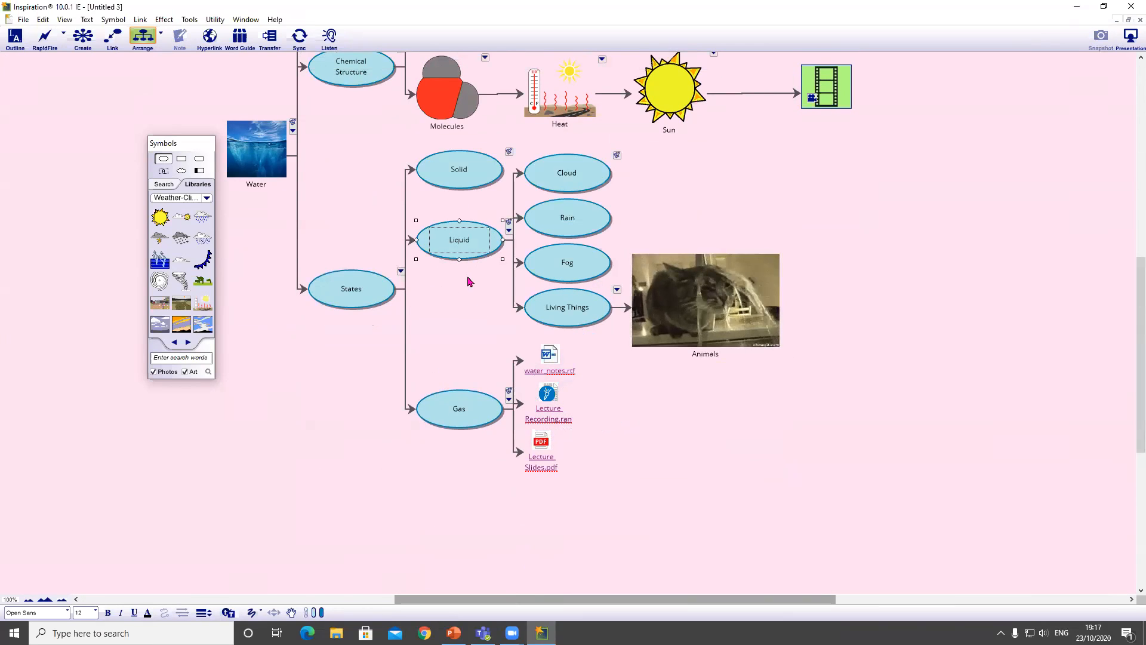
left_click_drag(464, 190, 461, 194)
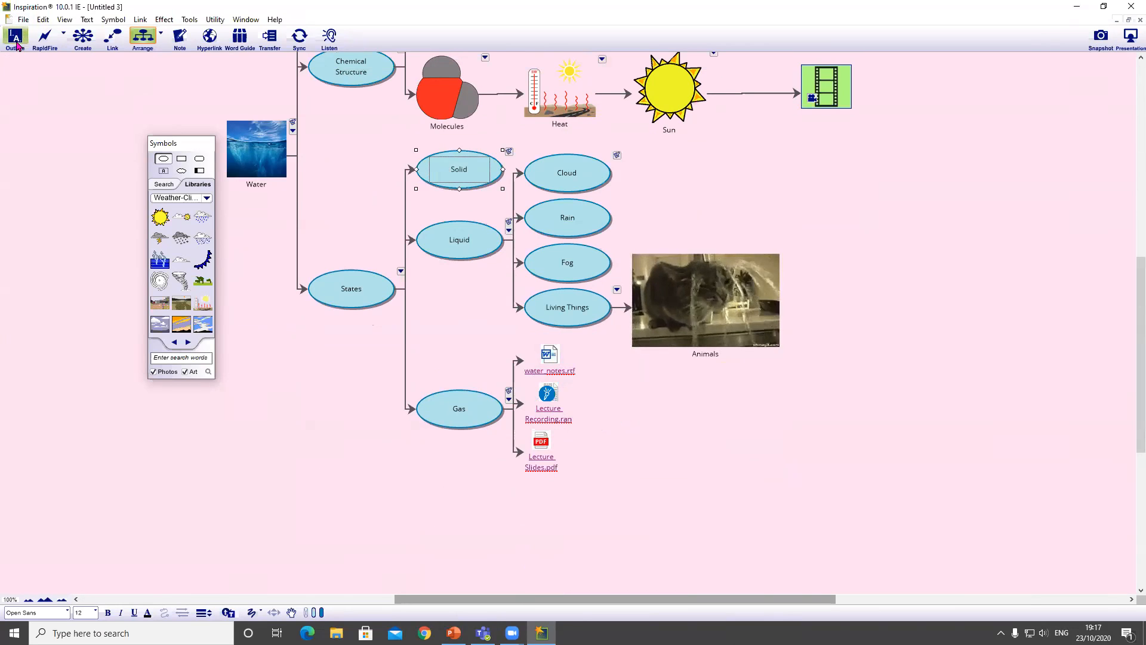
Check the topics under States in the outline and synchronise their order with the diagram so Solid comes before Liquid
left_click(15, 37)
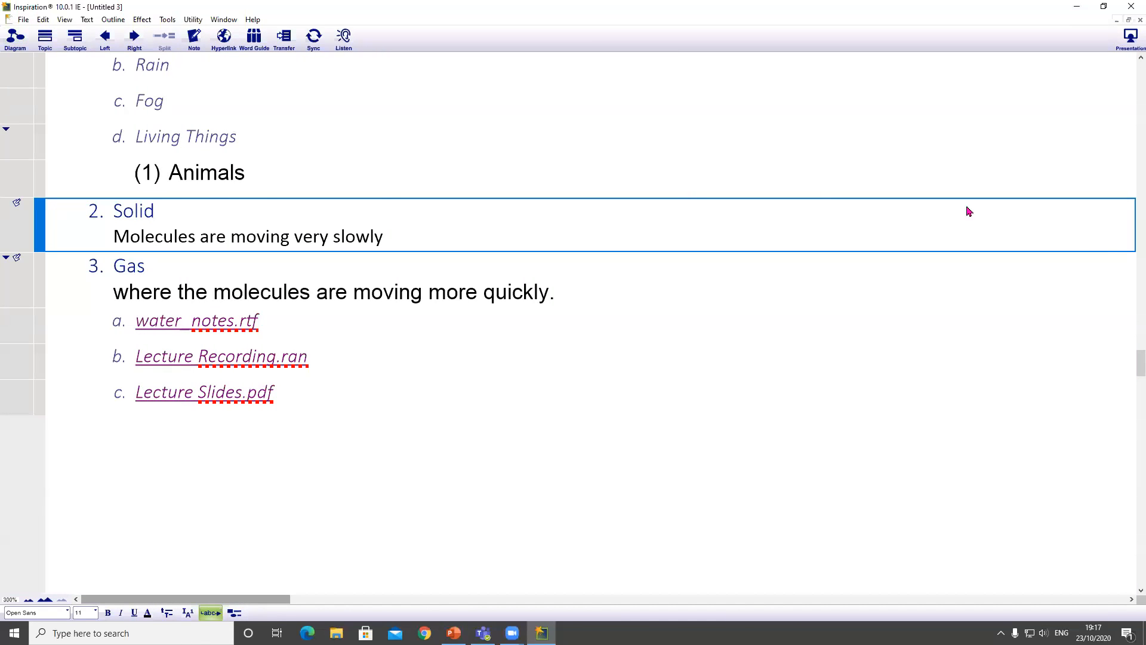
left_click_drag(1131, 366, 1131, 318)
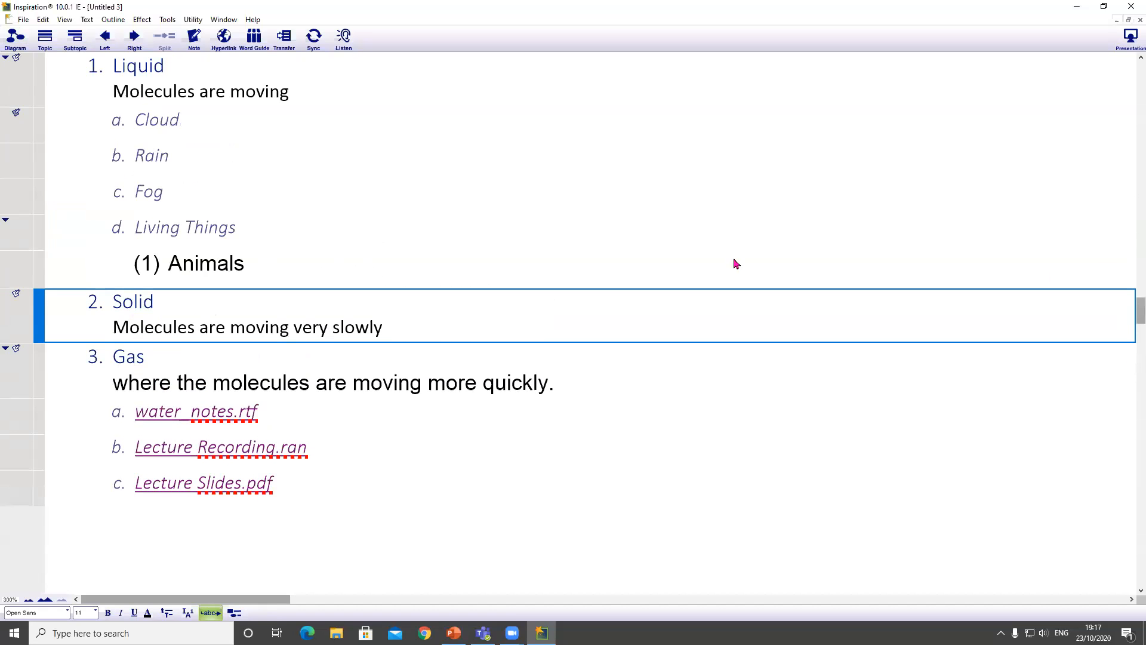
left_click(16, 114)
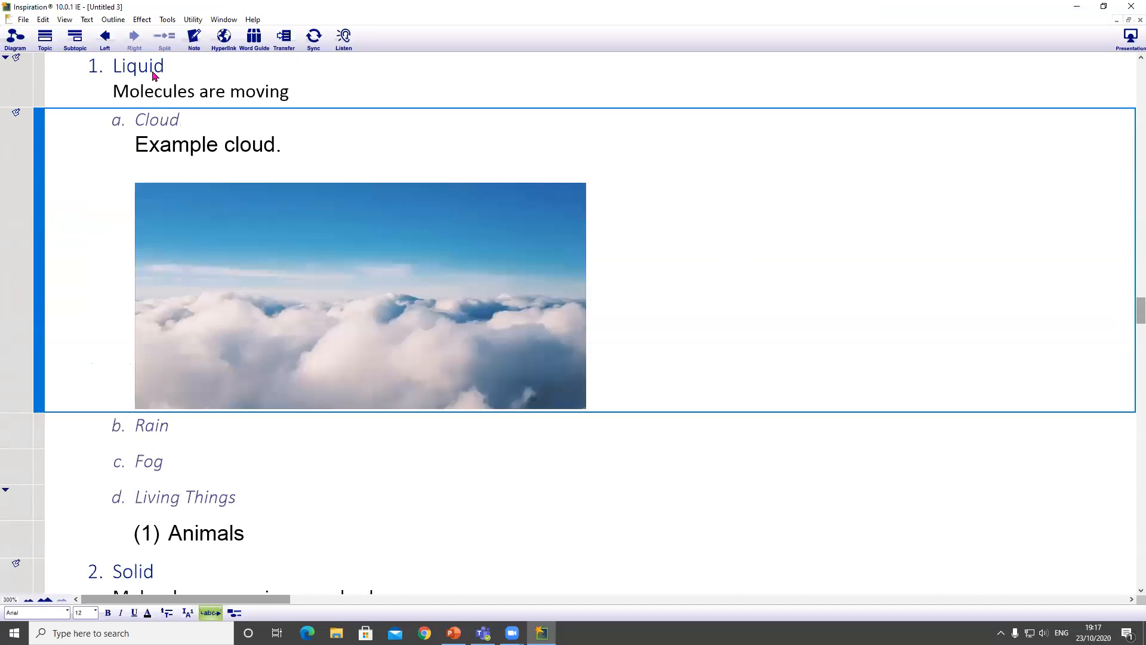
left_click(16, 114)
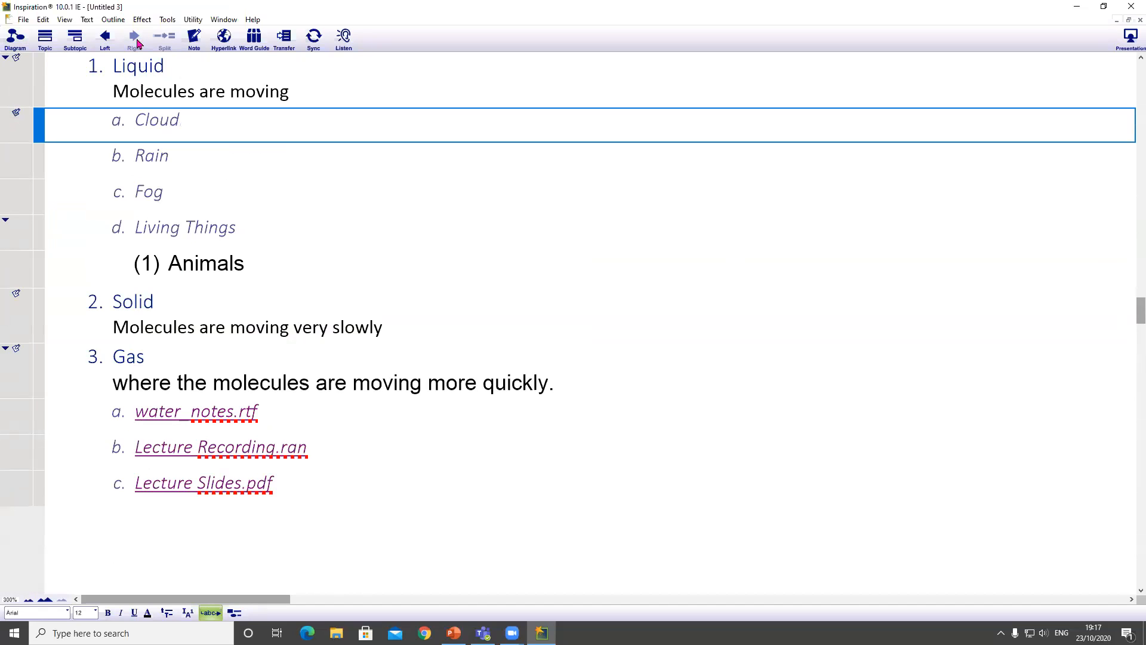
left_click(314, 37)
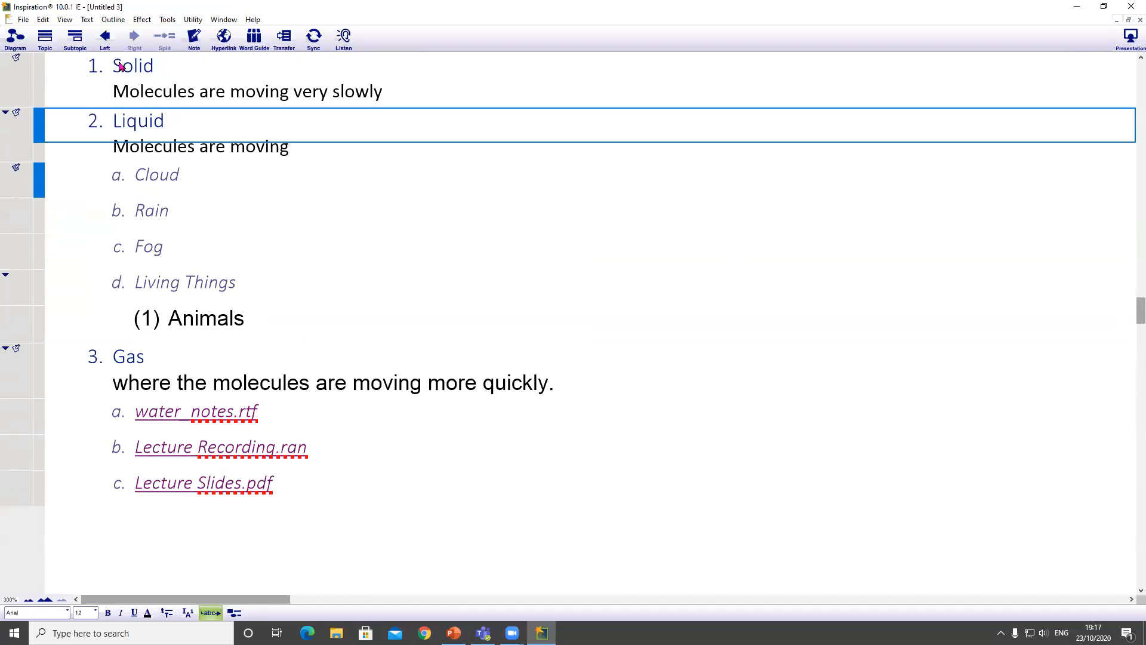
Return to the diagram and minimise the program to the desktop
left_click(17, 38)
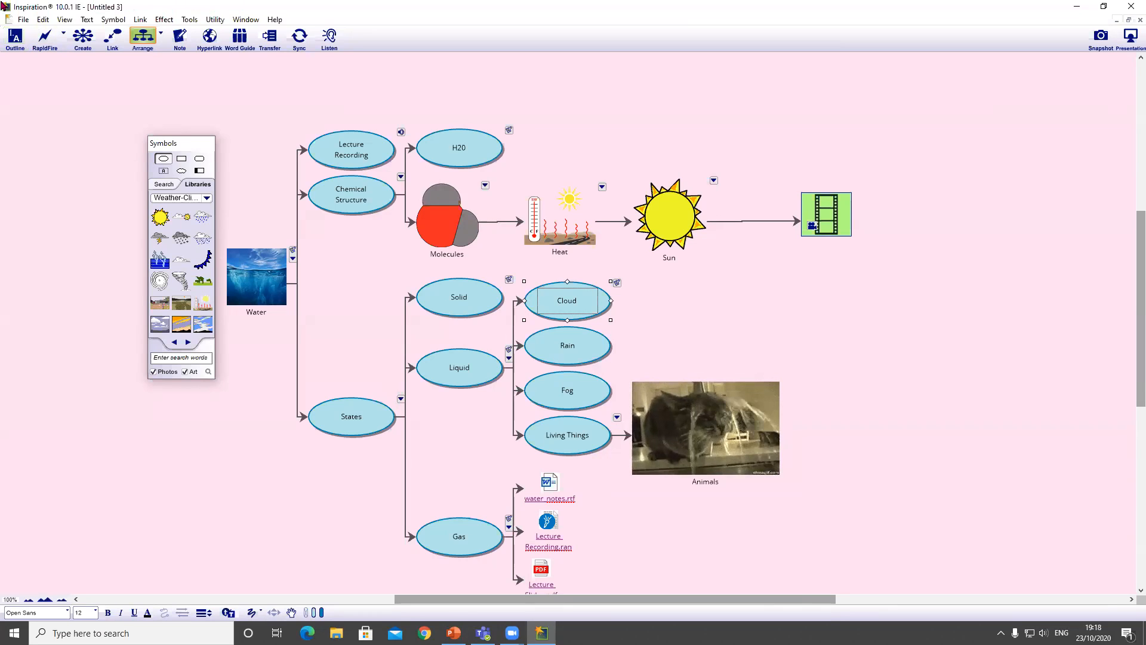
left_click(1078, 9)
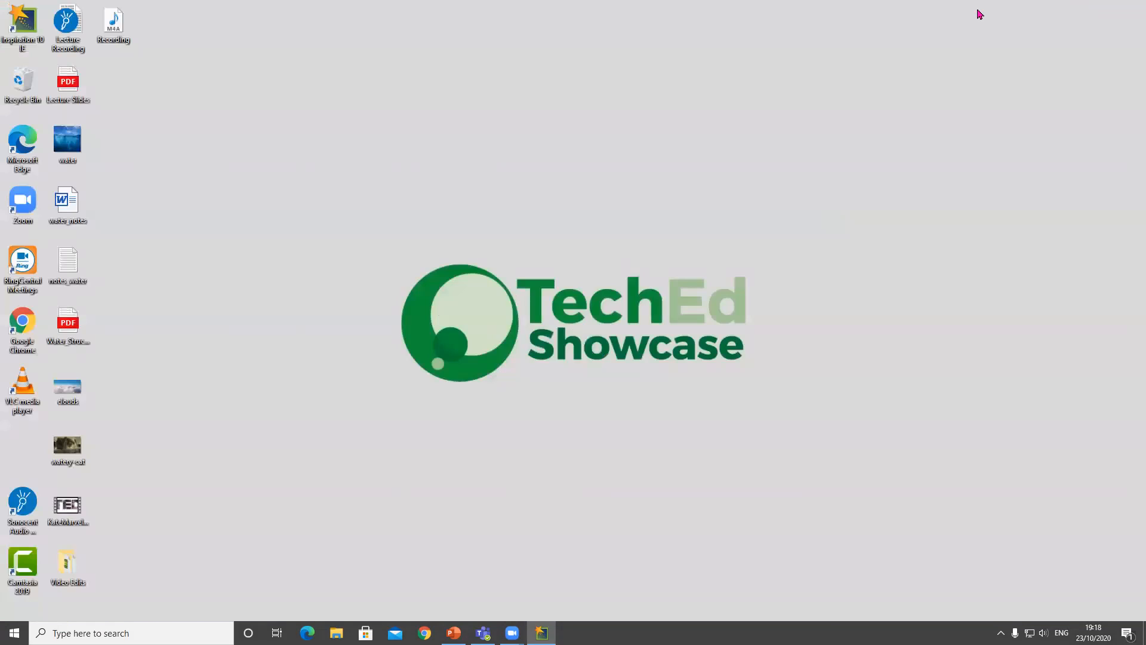